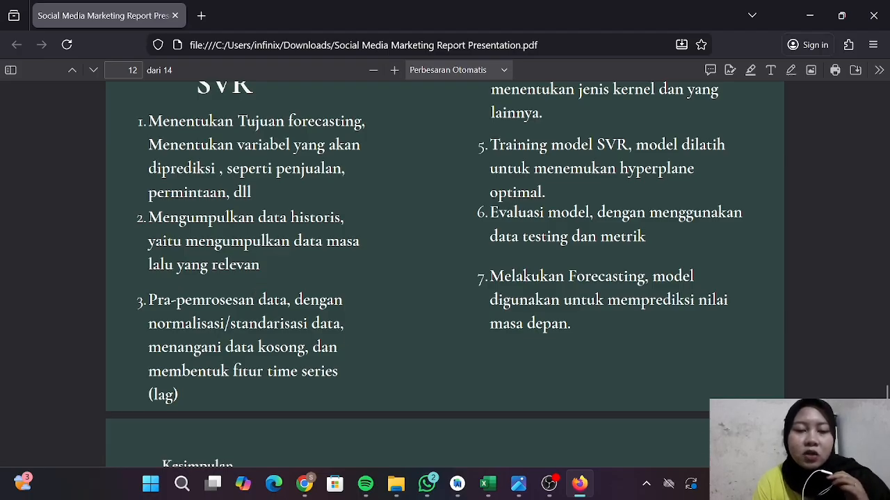
# - Read the Langkah-langkah SVR slide on page 12 and the Kesimpulan text on page 13
pyautogui.scroll(3, 406, 337)
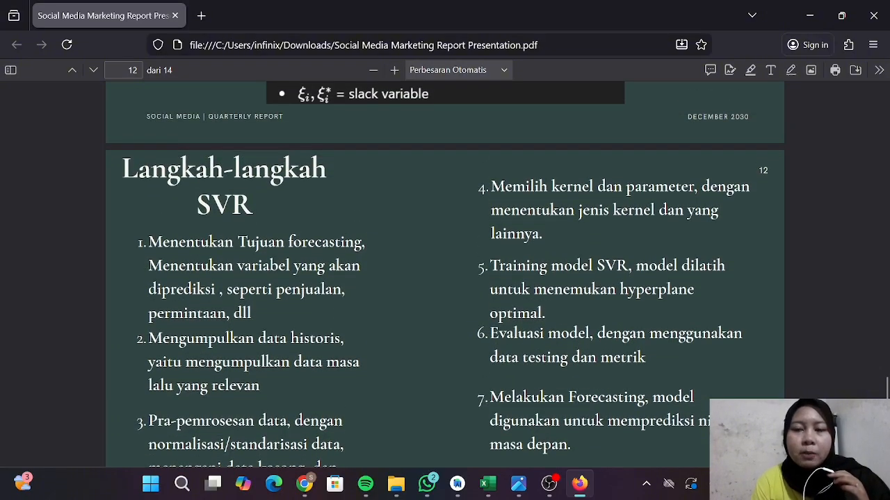
pyautogui.scroll(-1, 445, 274)
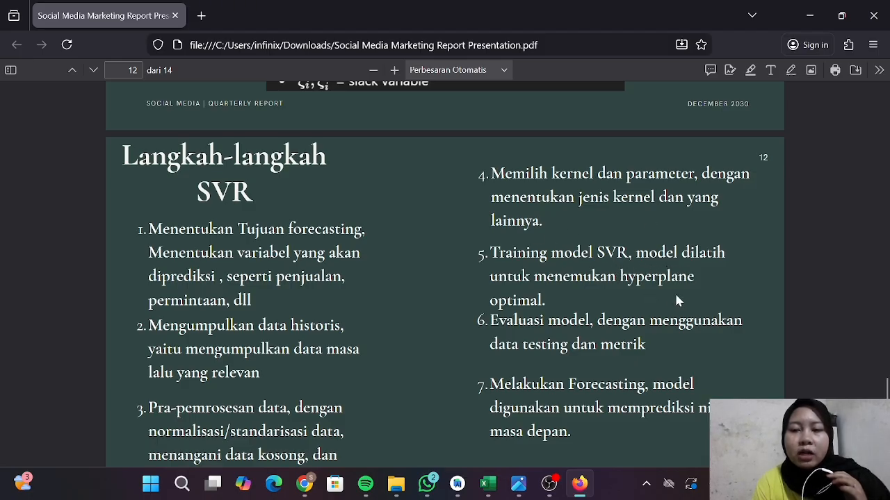
pyautogui.scroll(-1, 552, 329)
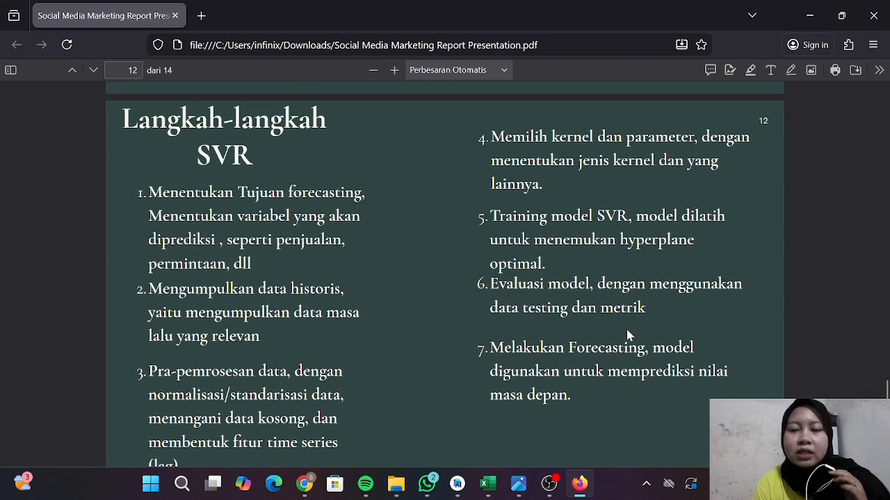
pyautogui.scroll(-1, 657, 331)
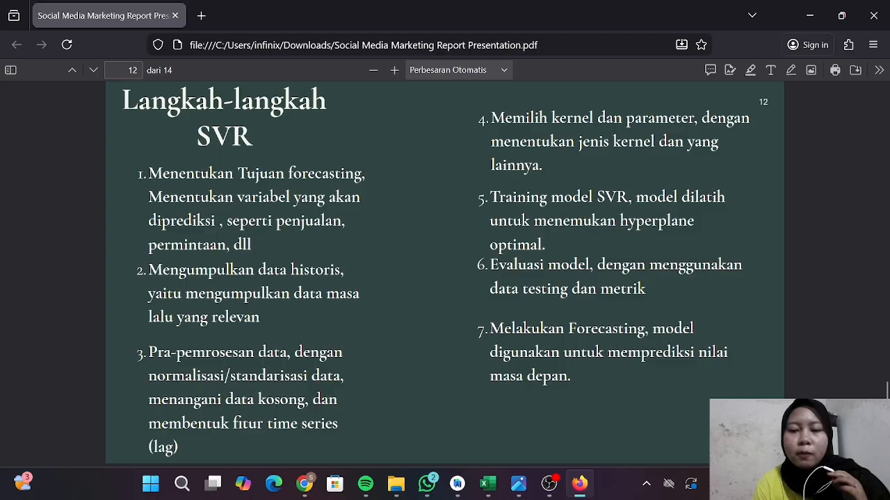
pyautogui.scroll(-10, 445, 278)
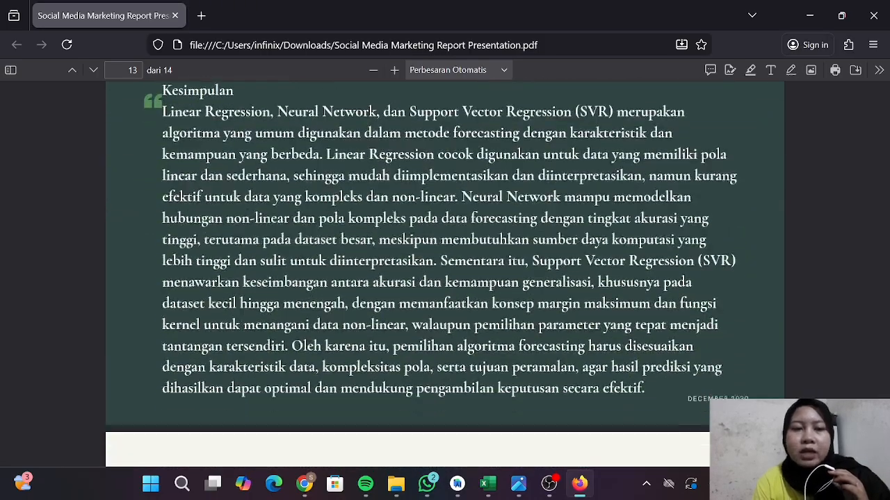
pyautogui.scroll(1, 440, 267)
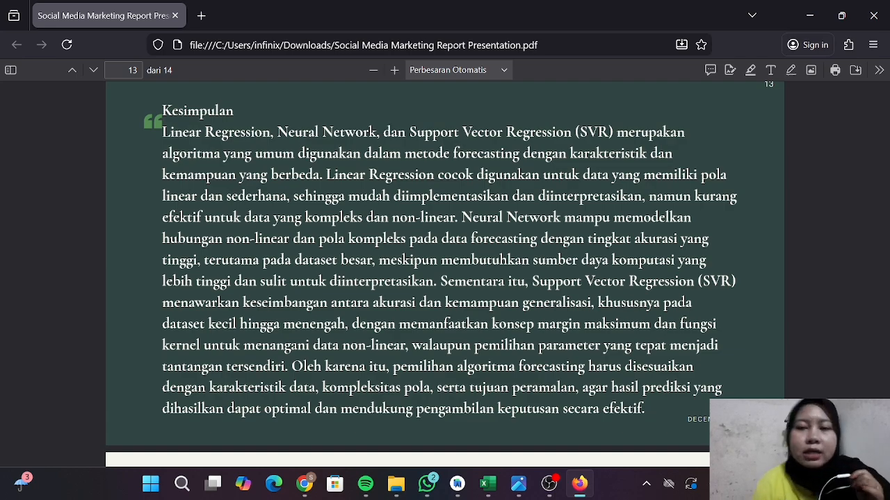
# - Return through the presentation to the Pengertian Linear Regression slide on page 4
pyautogui.scroll(-5, 646, 364)
pyautogui.scroll(6, 645, 363)
pyautogui.scroll(20, 646, 364)
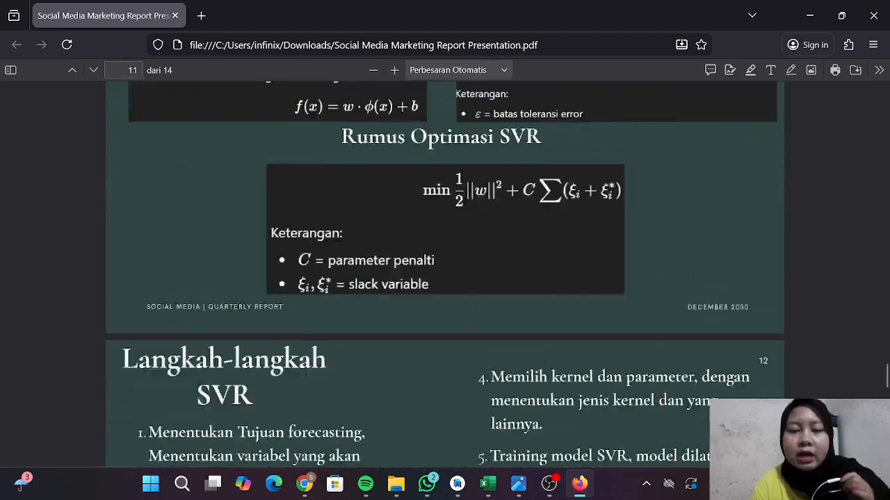
pyautogui.scroll(10, 646, 362)
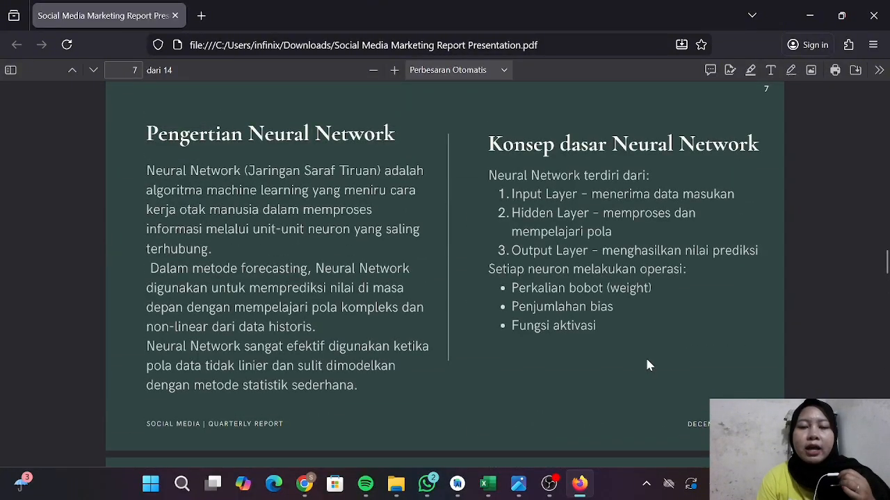
pyautogui.scroll(7, 597, 308)
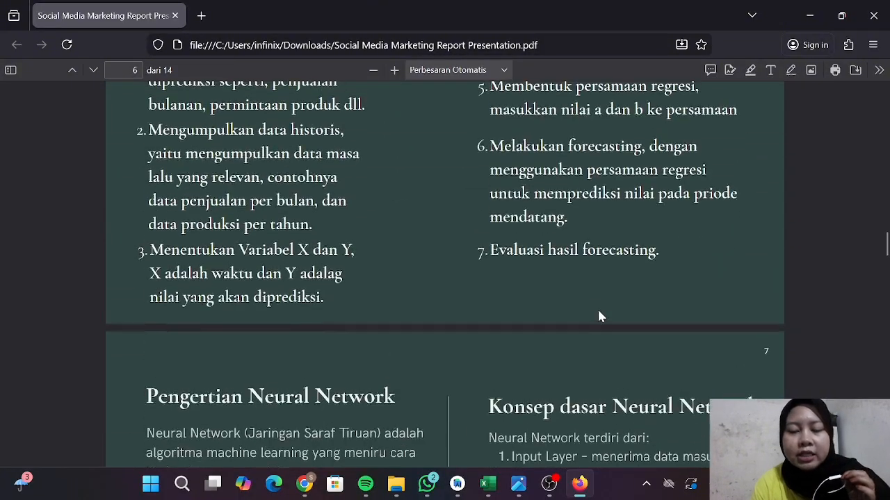
pyautogui.scroll(10, 598, 313)
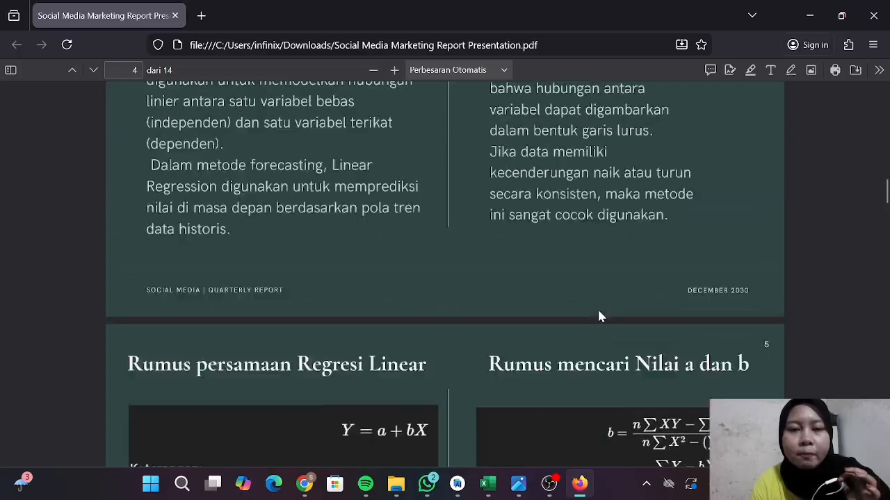
pyautogui.scroll(5, 599, 312)
pyautogui.scroll(-9, 599, 312)
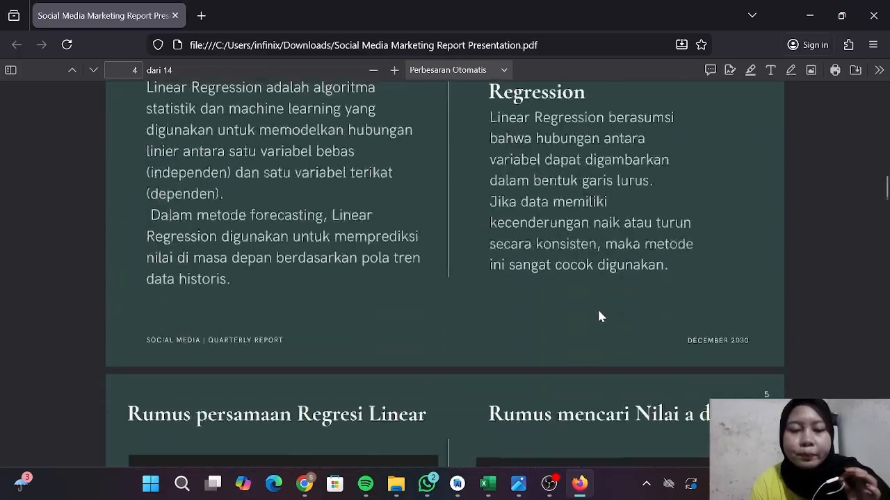
pyautogui.scroll(2, 599, 314)
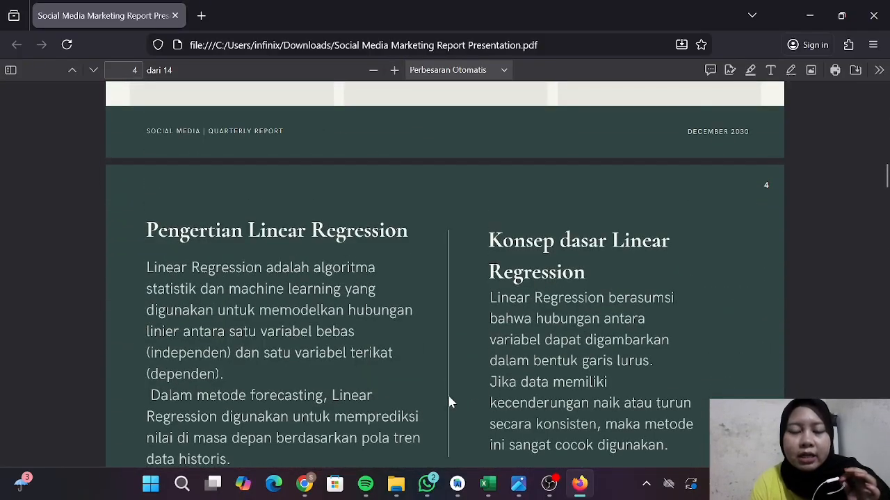
pyautogui.scroll(-1, 444, 274)
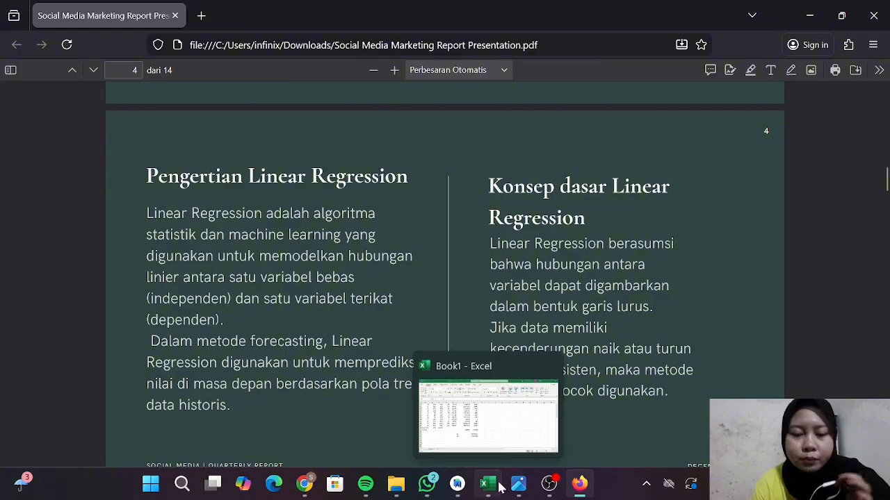
# - Switch to the Book1 workbook in Excel and examine the Studi Kasus picture and the regression table on Sheet1
pyautogui.click(500, 489)
pyautogui.scroll(2, 528, 253)
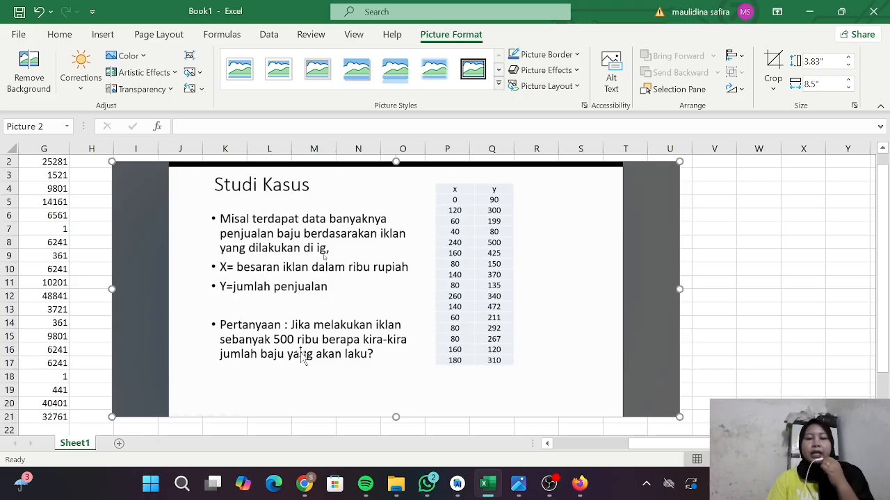
pyautogui.hscroll(-5, 377, 333)
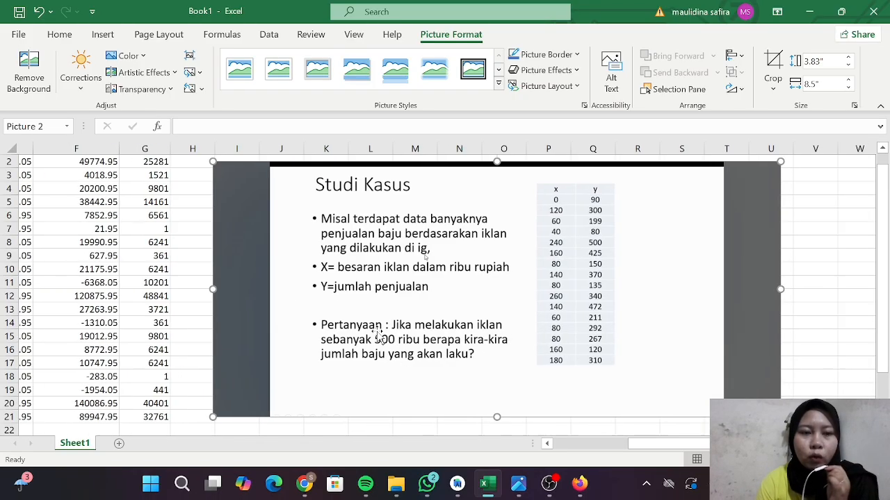
pyautogui.scroll(1, 242, 266)
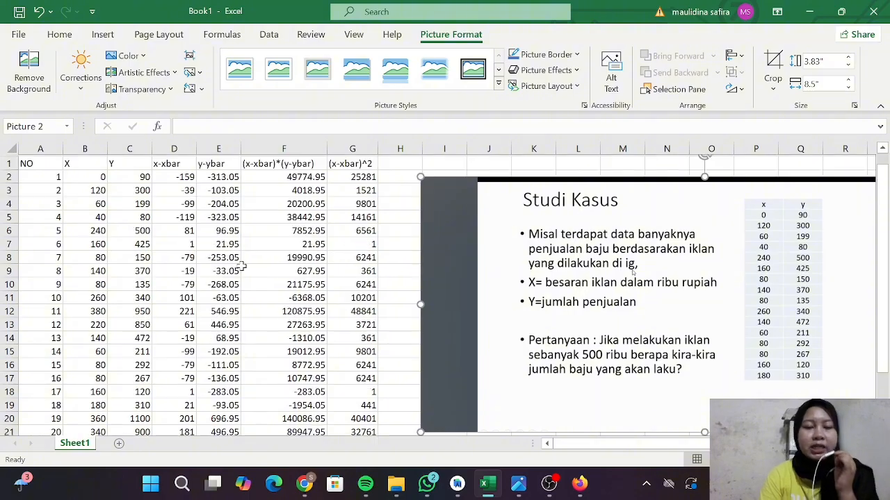
pyautogui.hscroll(-1, 239, 265)
pyautogui.hscroll(1, 240, 265)
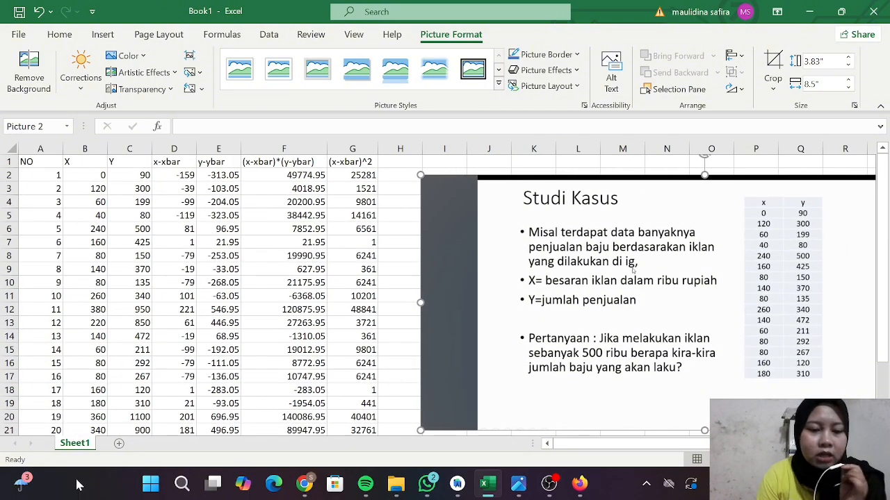
# - Add the new worksheet Sheet2 and move the Studi Kasus picture close to the NO, X and Y data, around columns F to J
pyautogui.click(118, 445)
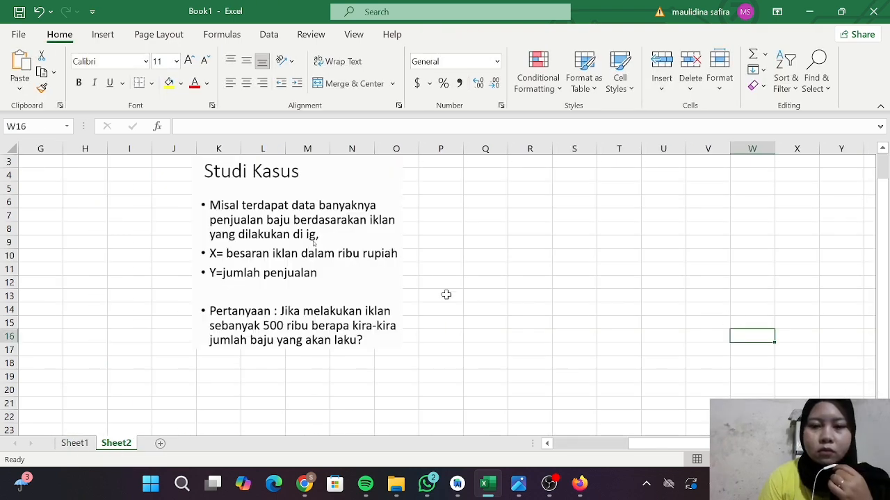
pyautogui.hscroll(-3, 446, 294)
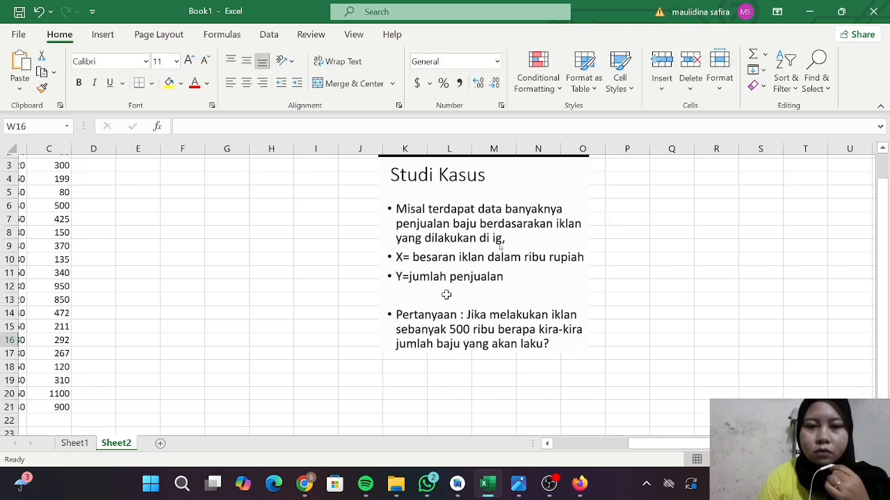
pyautogui.scroll(1, 446, 295)
pyautogui.hscroll(-3, 446, 295)
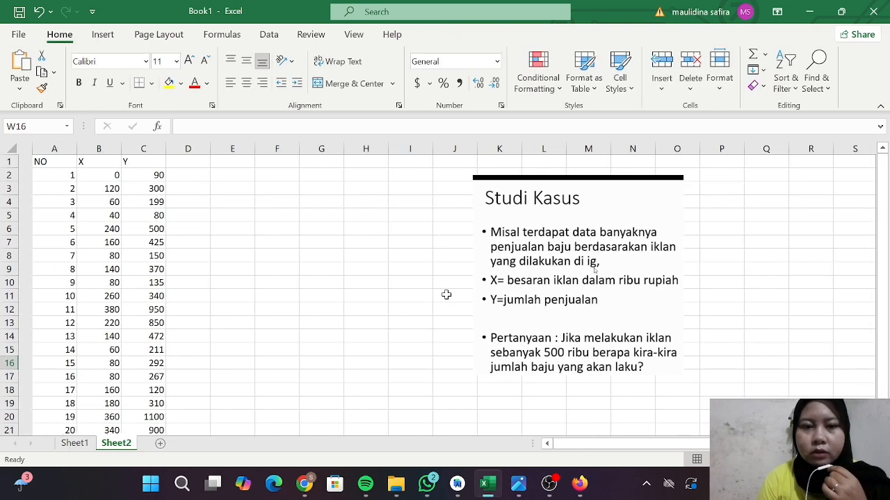
pyautogui.click(576, 264)
pyautogui.moveTo(577, 264); pyautogui.dragTo(384, 256)
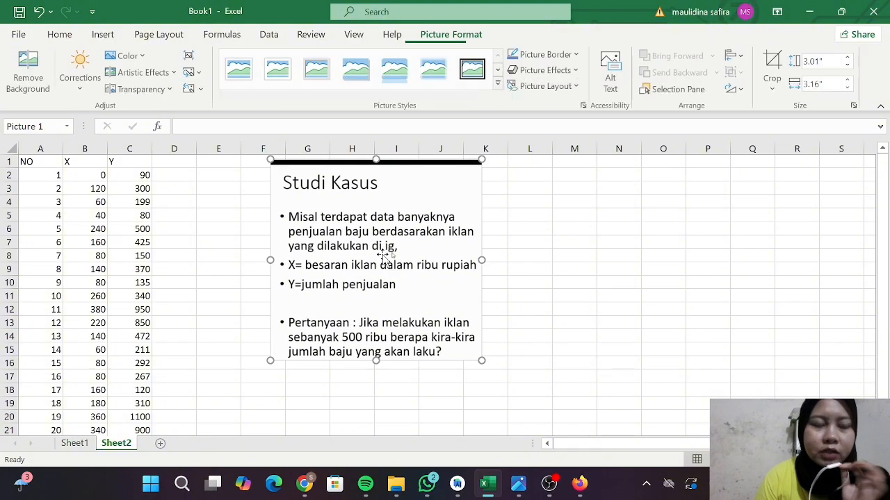
pyautogui.scroll(-1, 137, 355)
pyautogui.scroll(1, 138, 355)
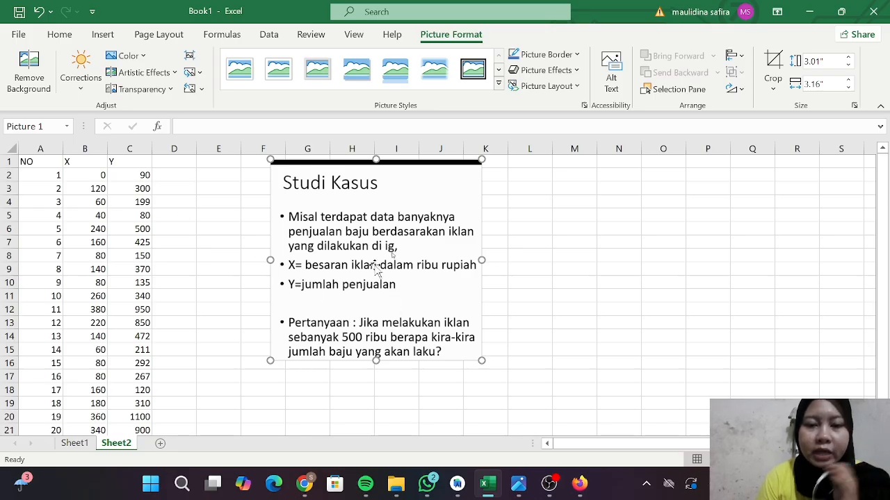
# - Examine the first X advertising values and their matching Y sales values on Sheet2, including cells B2, B5, B3, C2 and C3
pyautogui.click(85, 179)
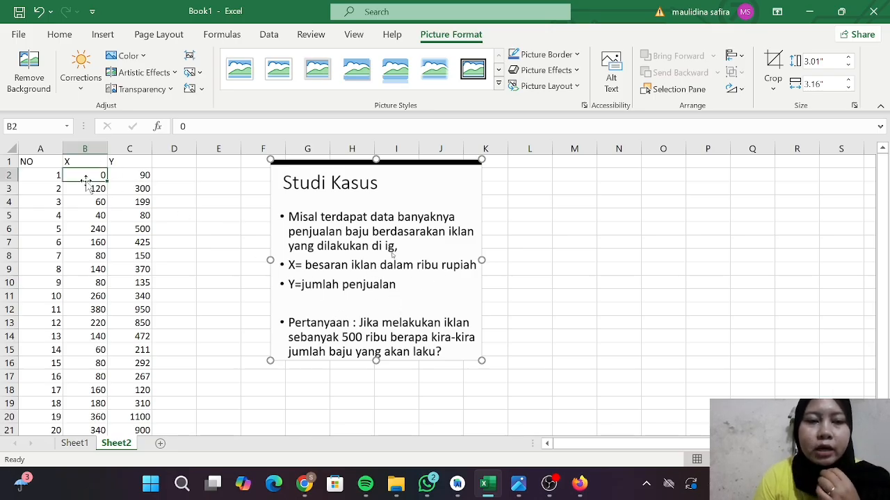
pyautogui.click(87, 214)
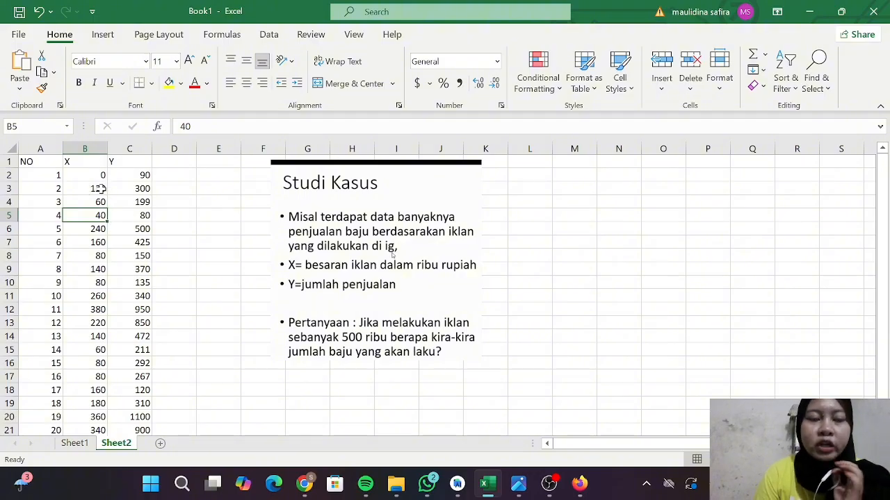
pyautogui.click(99, 188)
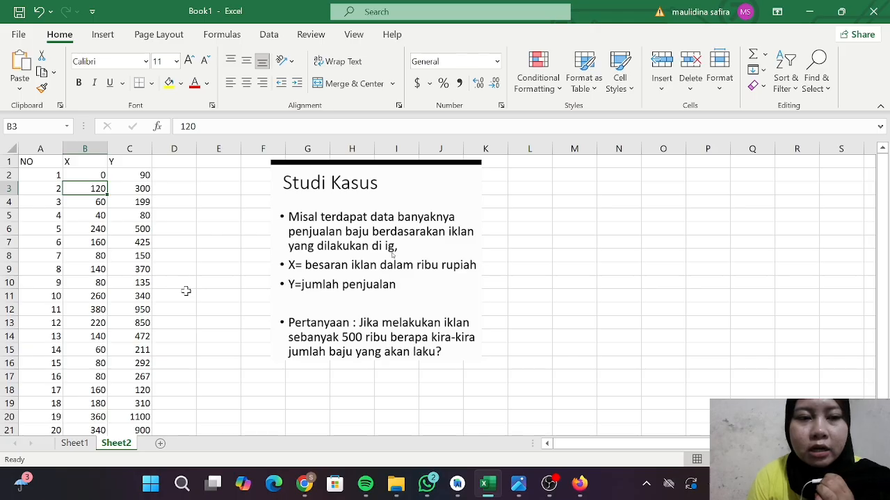
pyautogui.click(135, 171)
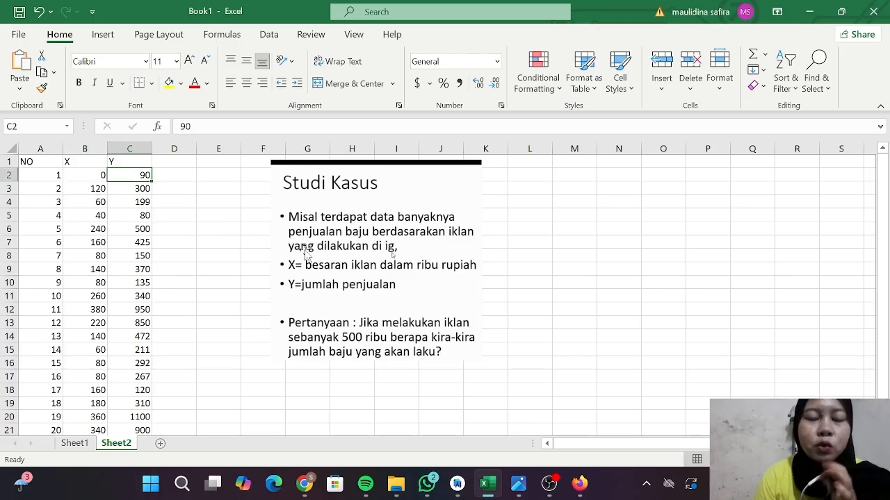
pyautogui.click(81, 187)
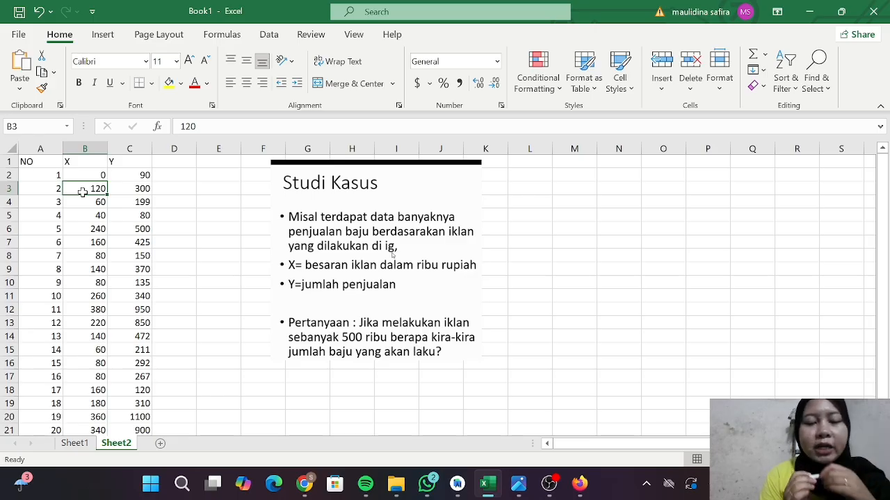
pyautogui.click(142, 188)
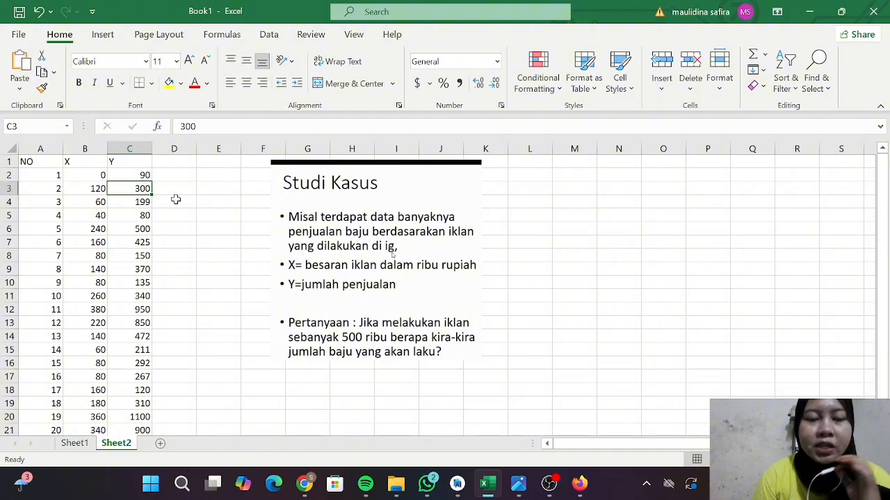
# - Move the Studi Kasus picture away from the data to columns K through O, leaving the columns beside Y free
pyautogui.click(194, 216)
pyautogui.click(402, 229)
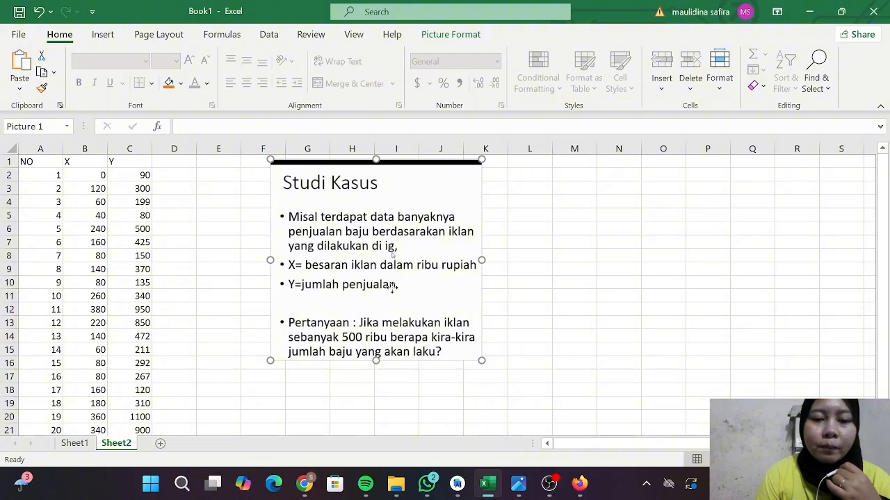
pyautogui.moveTo(393, 289); pyautogui.dragTo(612, 301)
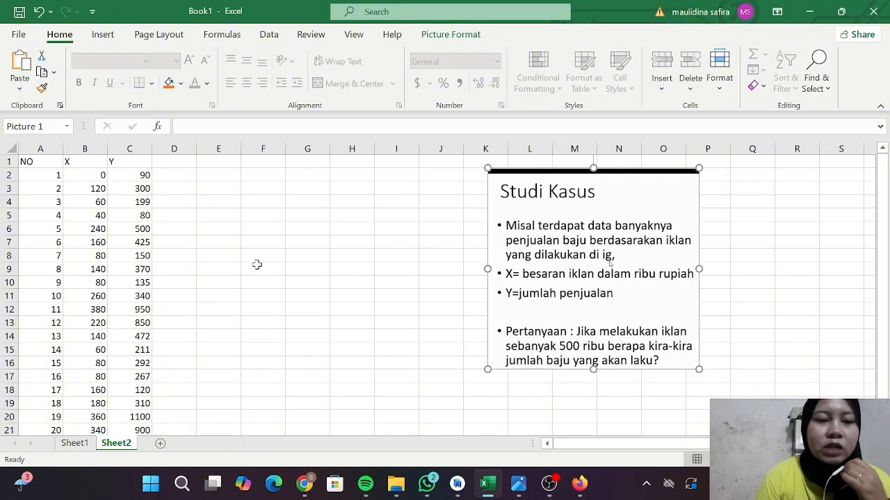
# - Review the full X and Y data set on Sheet2 from the header row down to record 20
pyautogui.scroll(-2, 253, 264)
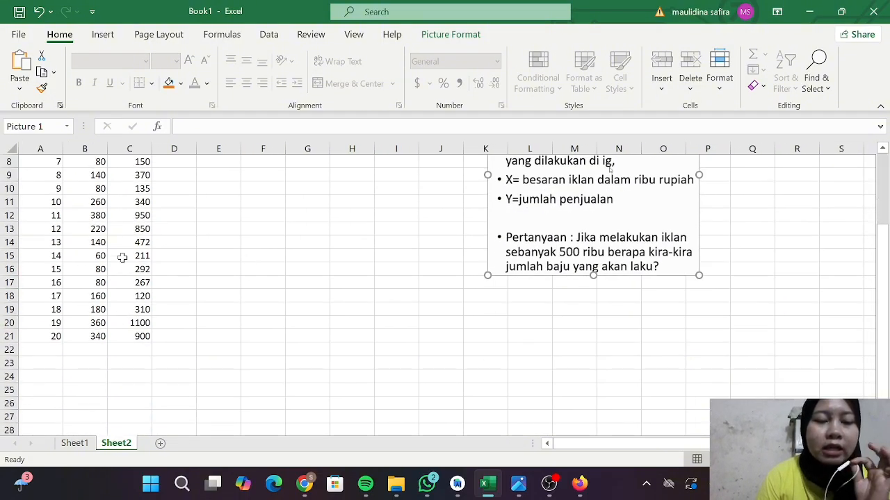
pyautogui.scroll(3, 110, 264)
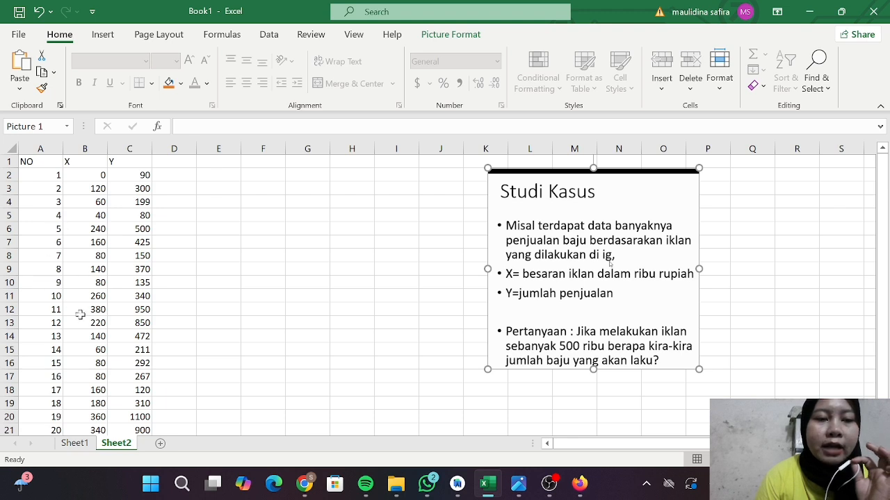
pyautogui.scroll(-1, 82, 311)
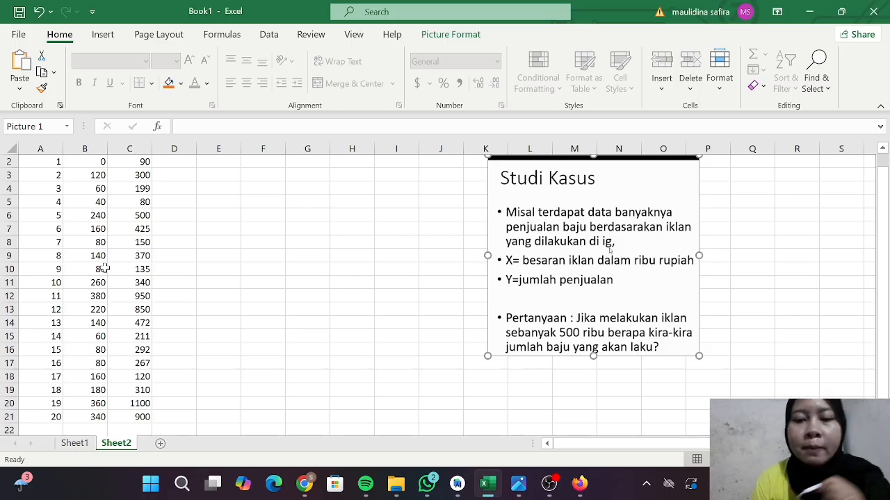
pyautogui.scroll(1, 114, 180)
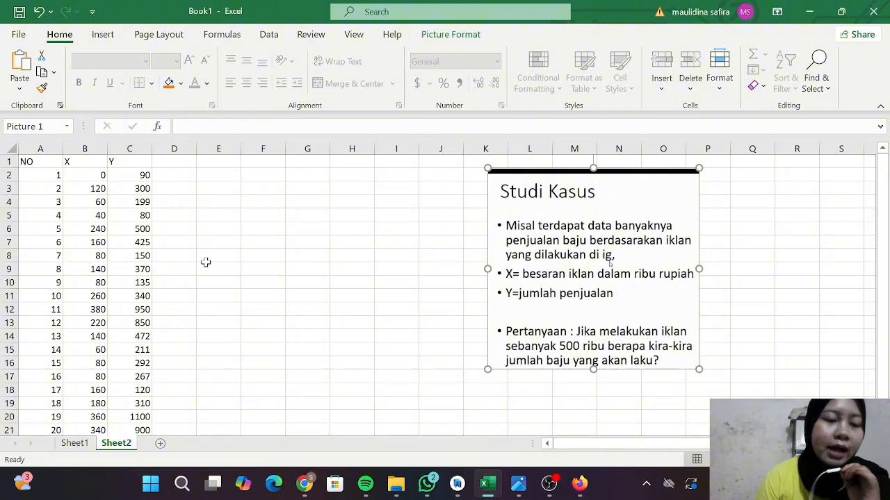
pyautogui.scroll(-2, 219, 268)
pyautogui.scroll(2, 218, 269)
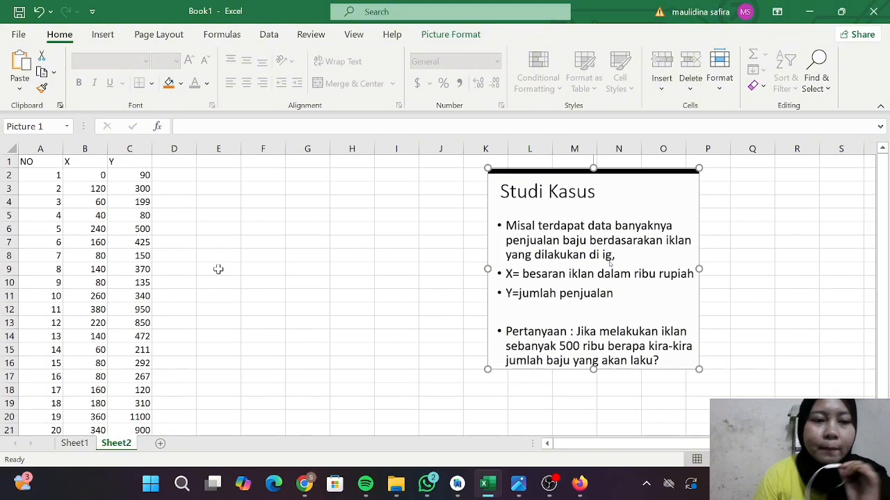
# - Move the Studi Kasus picture out to column P and place the Persamaan equations picture between it and the data, around columns H to M
pyautogui.moveTo(559, 256); pyautogui.dragTo(693, 304)
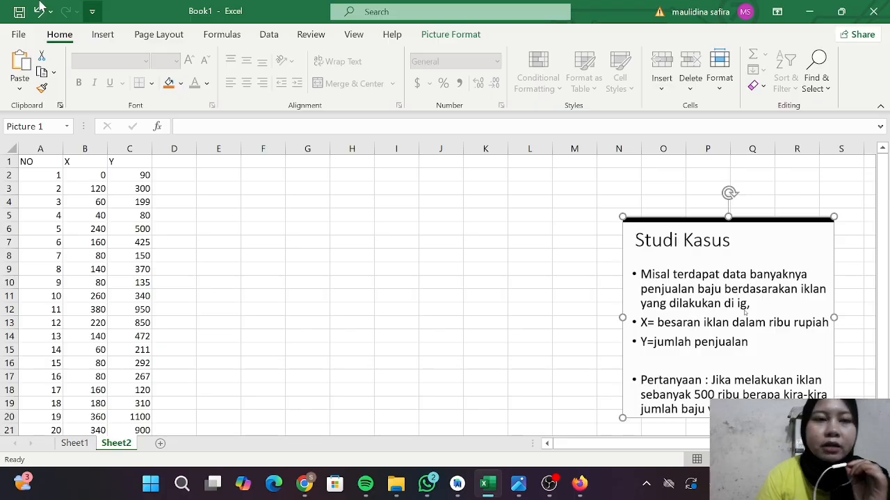
pyautogui.moveTo(570, 243); pyautogui.dragTo(576, 245)
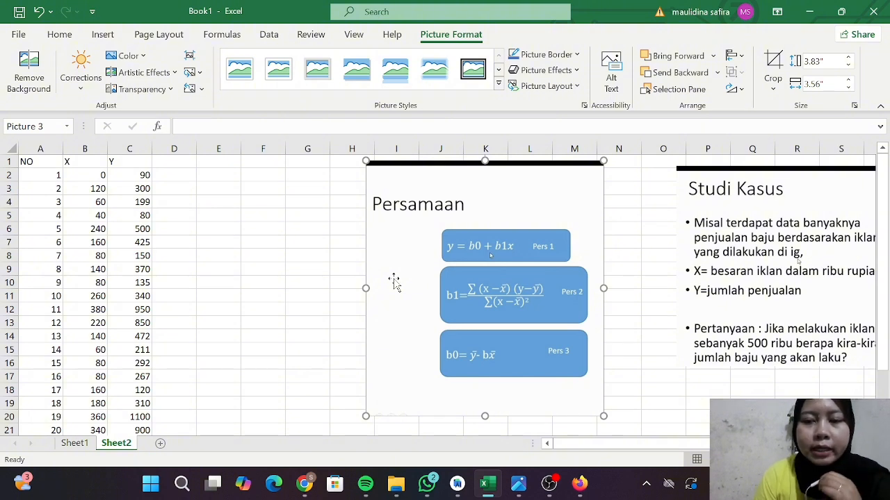
pyautogui.scroll(-1, 394, 282)
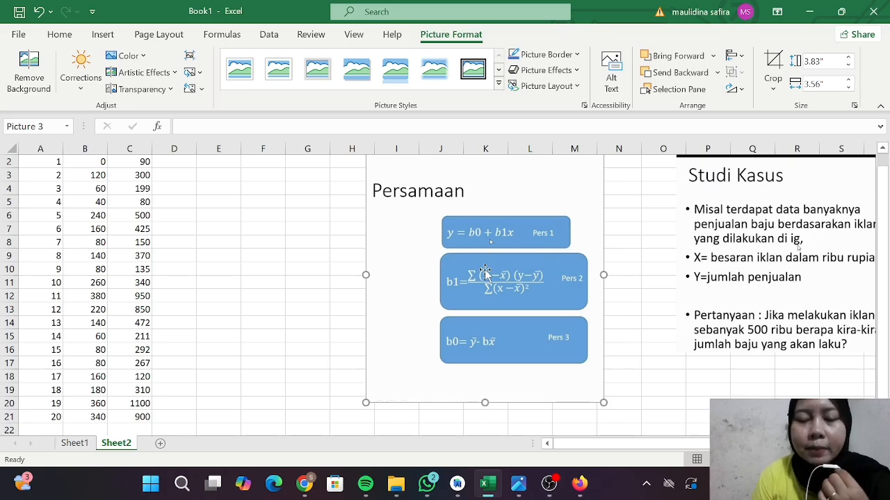
pyautogui.scroll(1, 486, 267)
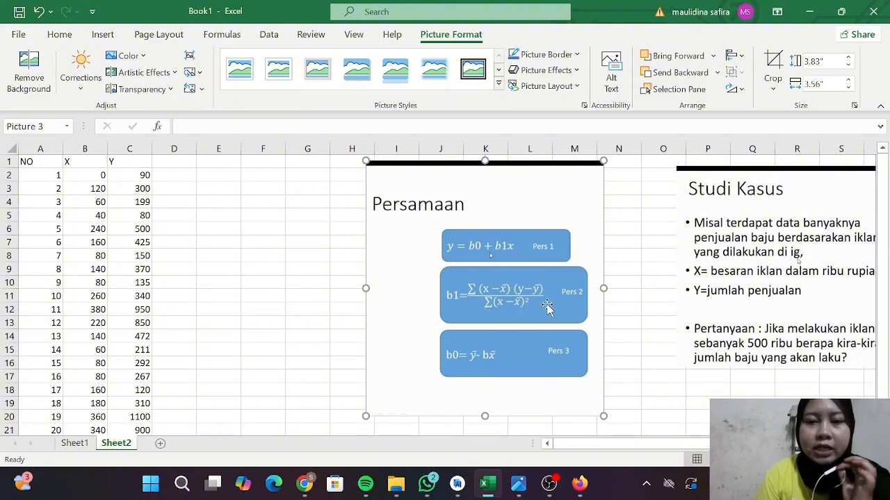
# - Label the row below record 20 by entering rata-rata in cell A22
pyautogui.click(175, 162)
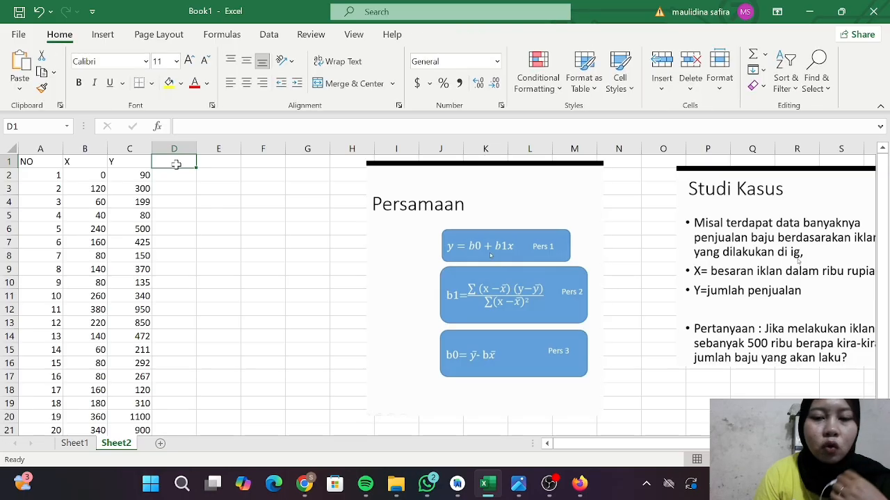
pyautogui.scroll(-1, 182, 263)
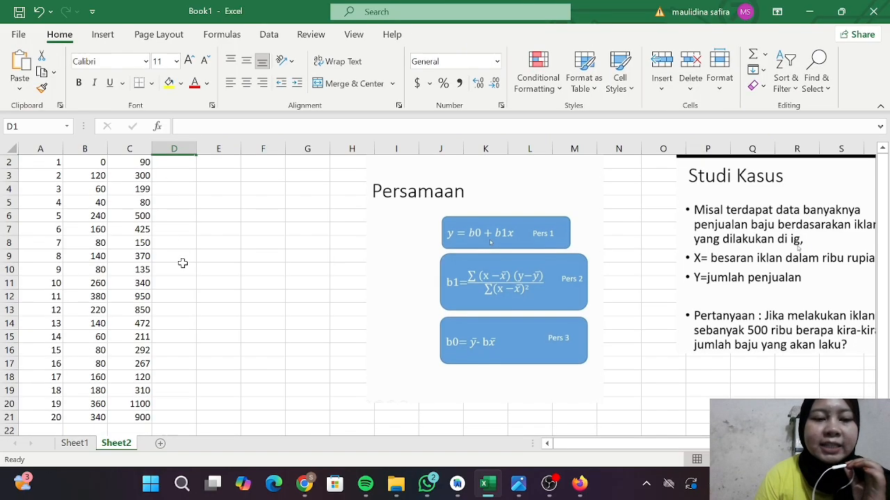
pyautogui.scroll(1, 182, 263)
pyautogui.click(95, 160)
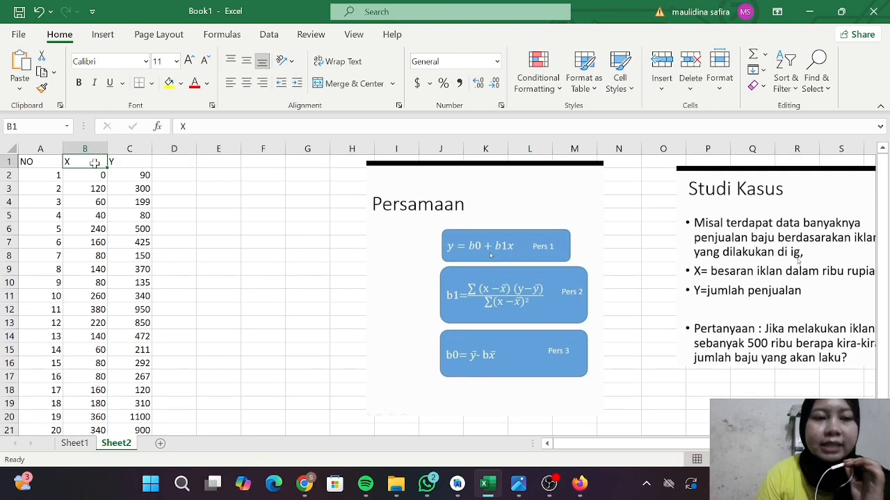
pyautogui.scroll(-2, 80, 340)
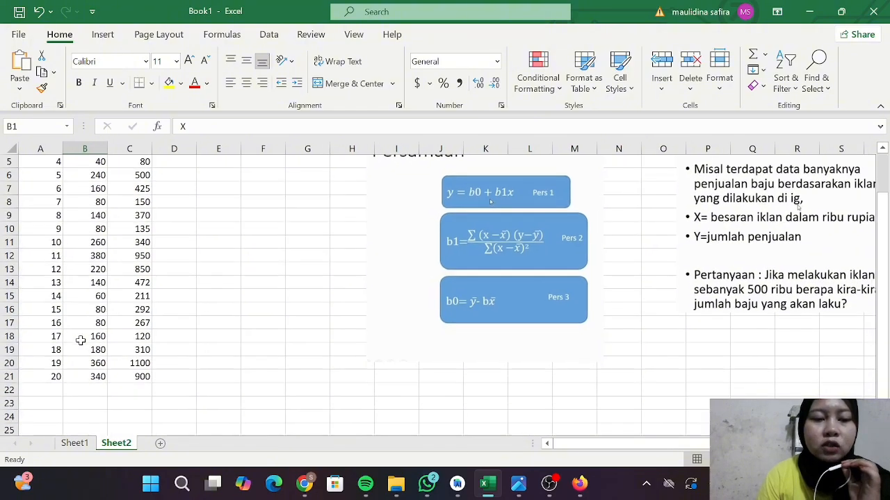
pyautogui.click(55, 390)
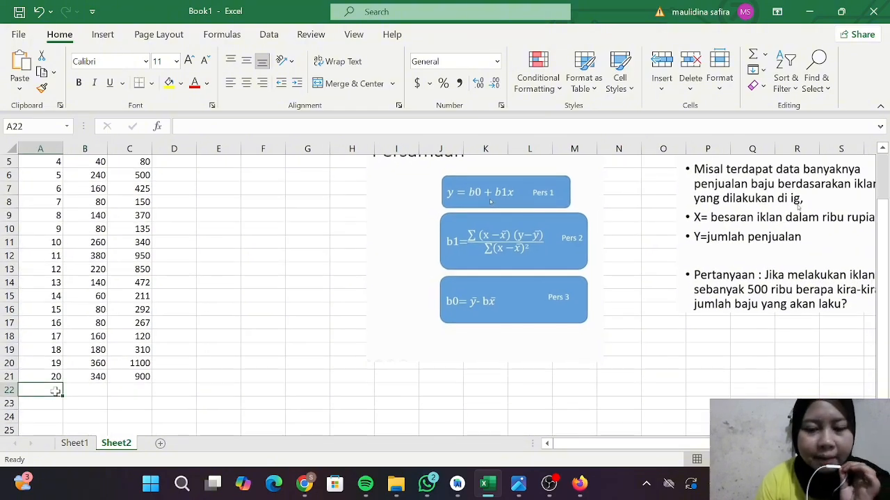
pyautogui.scroll(2, 55, 391)
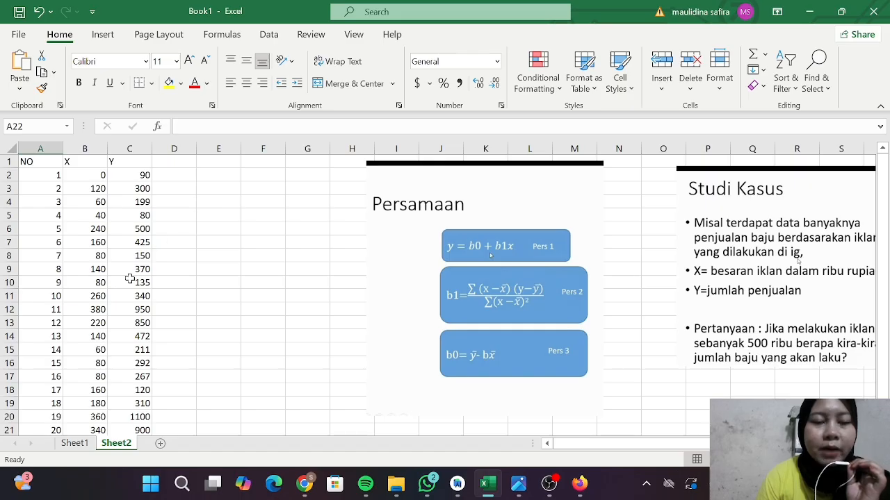
pyautogui.scroll(-1, 129, 279)
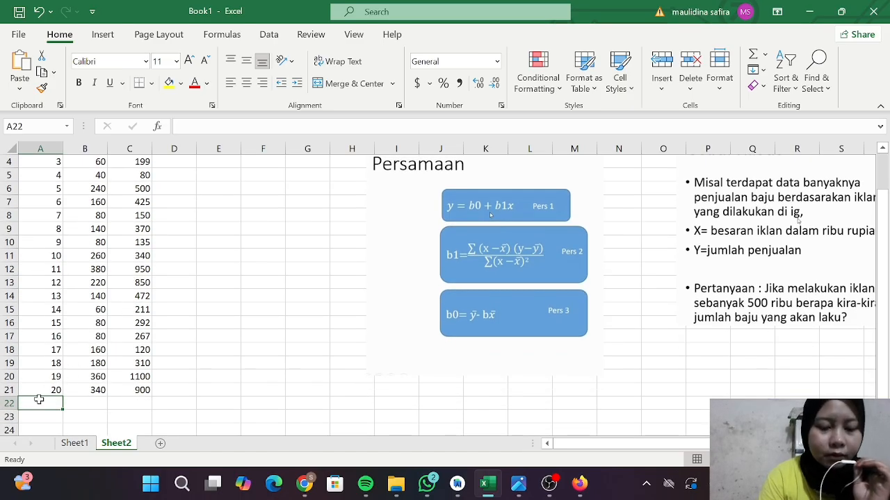
pyautogui.write('rata-')
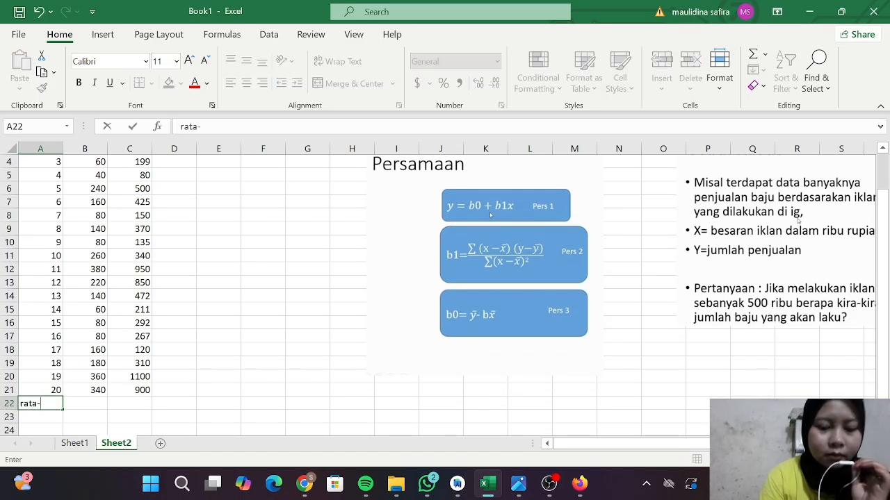
pyautogui.write('rata')
pyautogui.press('Return')
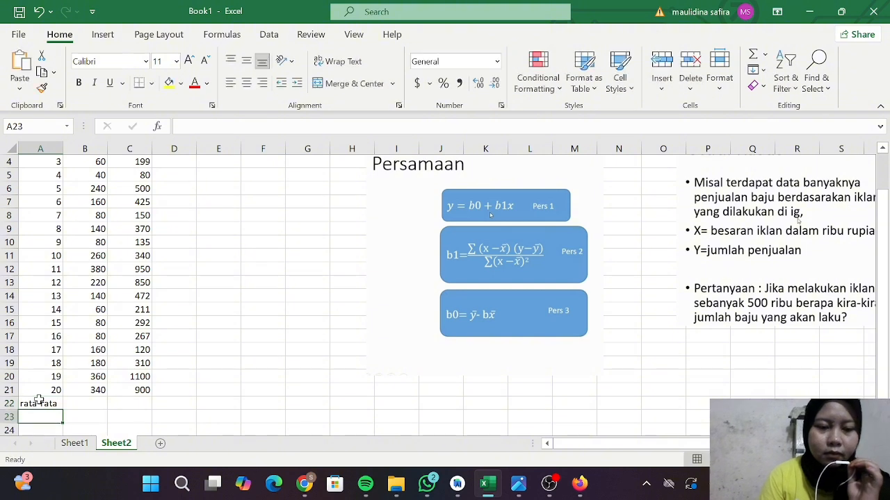
# - Calculate the mean of the X values in cell B22 with =AVERAGE(B2:B21)
pyautogui.click(68, 414)
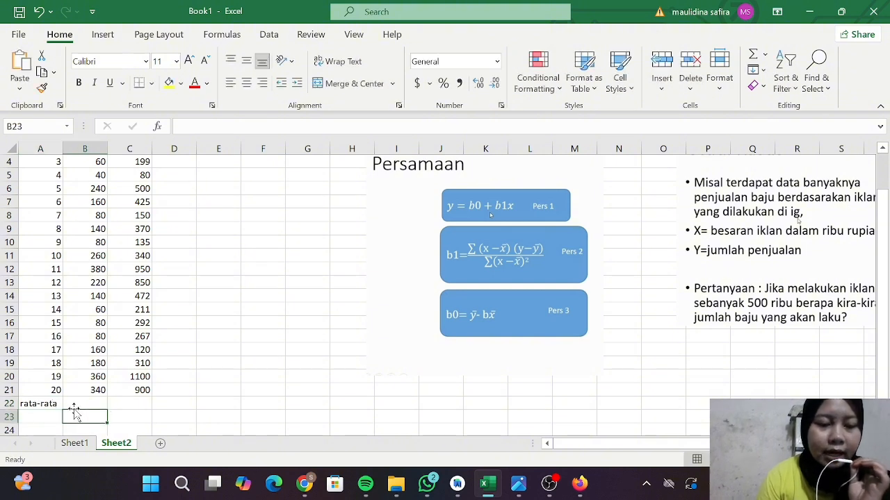
pyautogui.click(77, 401)
pyautogui.write('=')
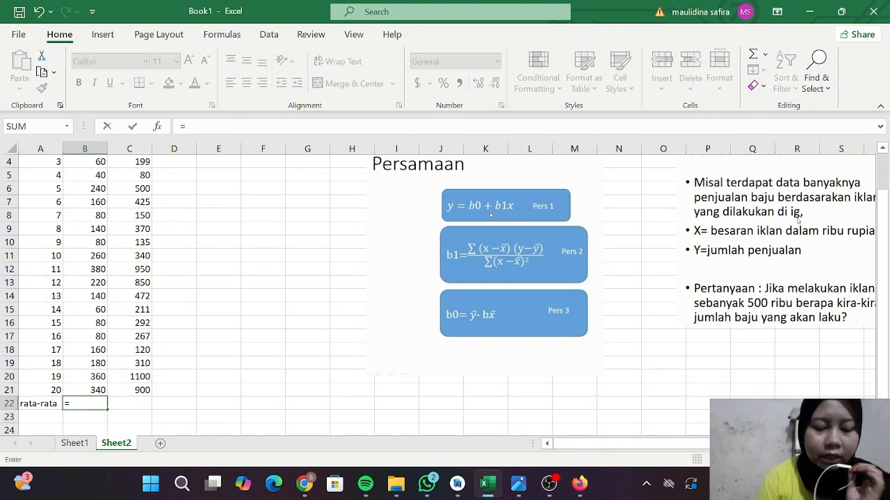
pyautogui.write('av')
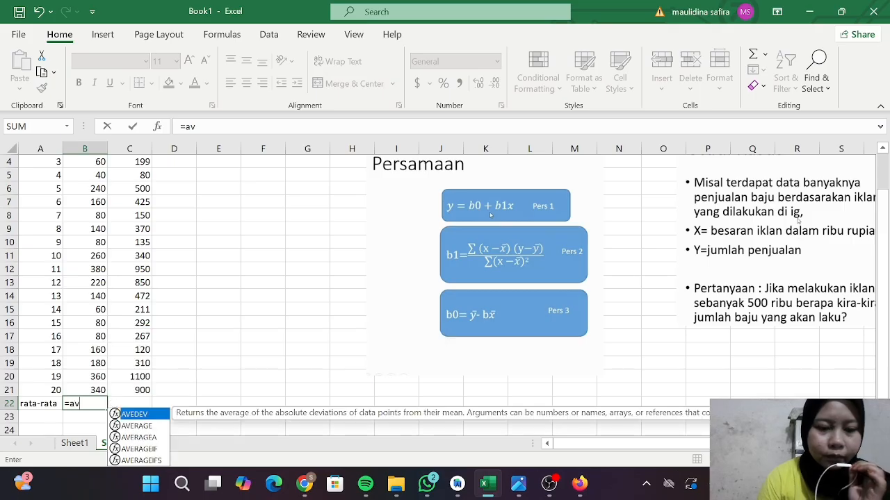
pyautogui.doubleClick(134, 426)
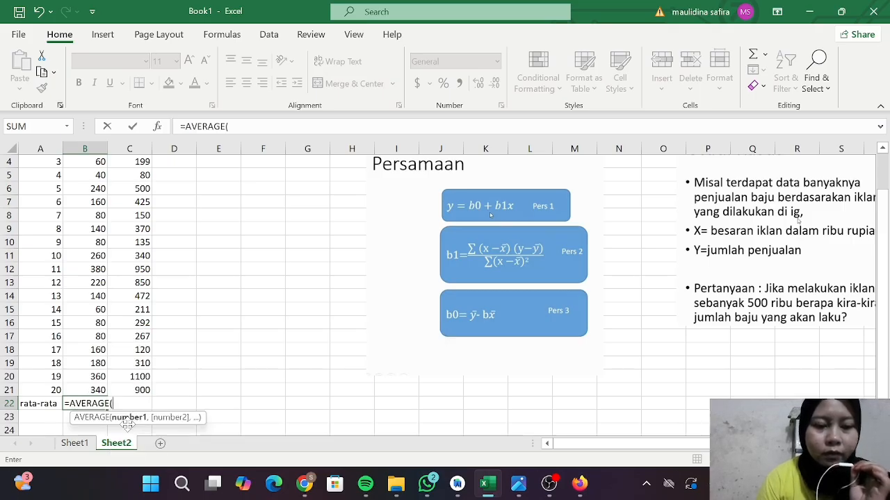
pyautogui.scroll(1, 83, 341)
pyautogui.moveTo(100, 175); pyautogui.dragTo(94, 384)
pyautogui.write(')')
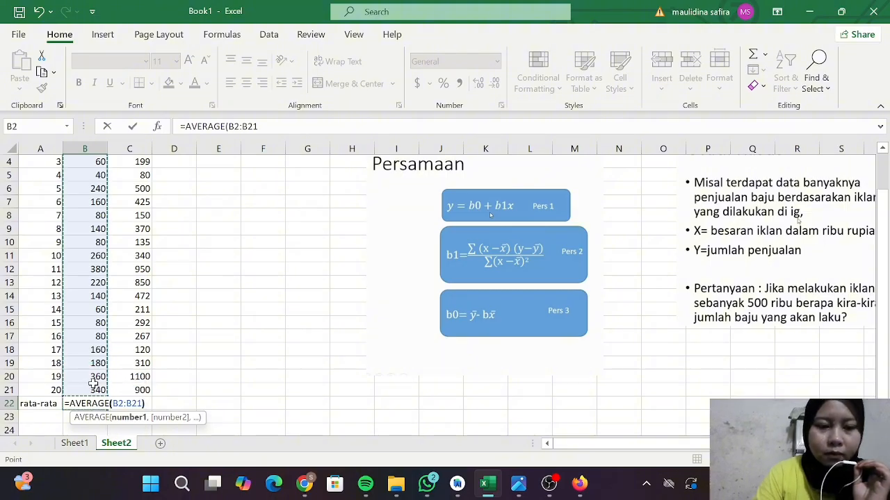
pyautogui.press('Return')
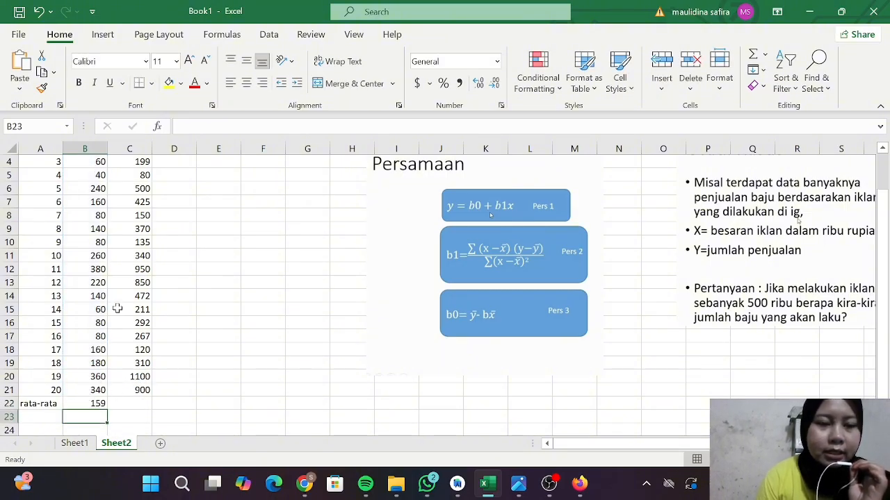
# - Review the X and Y columns from the headers down to the rata-rata row
pyautogui.scroll(1, 117, 310)
pyautogui.scroll(-1, 117, 310)
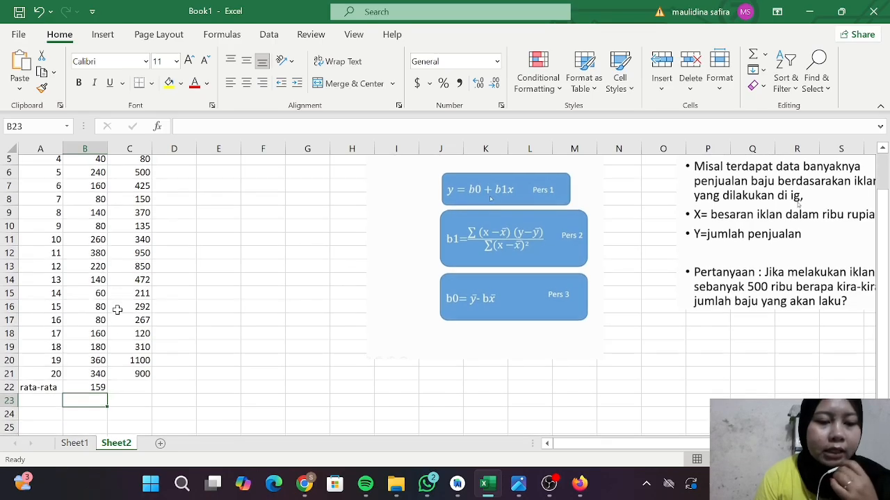
pyautogui.scroll(1, 117, 310)
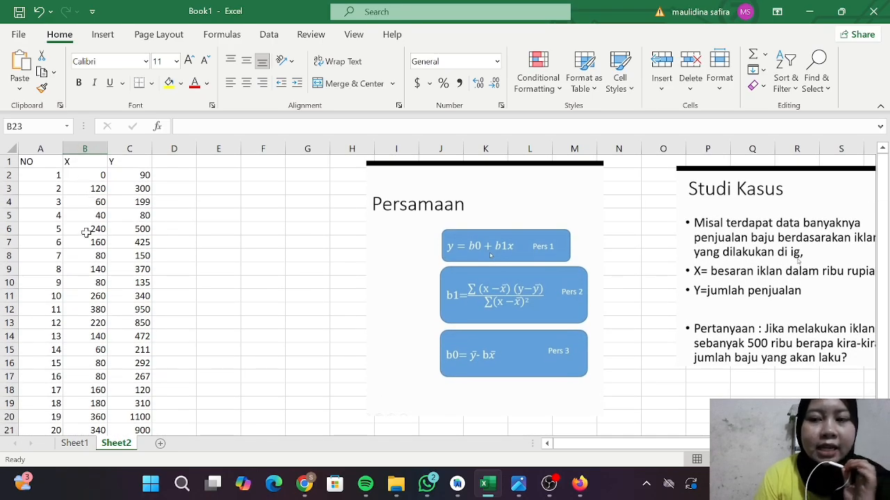
pyautogui.scroll(-1, 86, 233)
pyautogui.scroll(1, 86, 233)
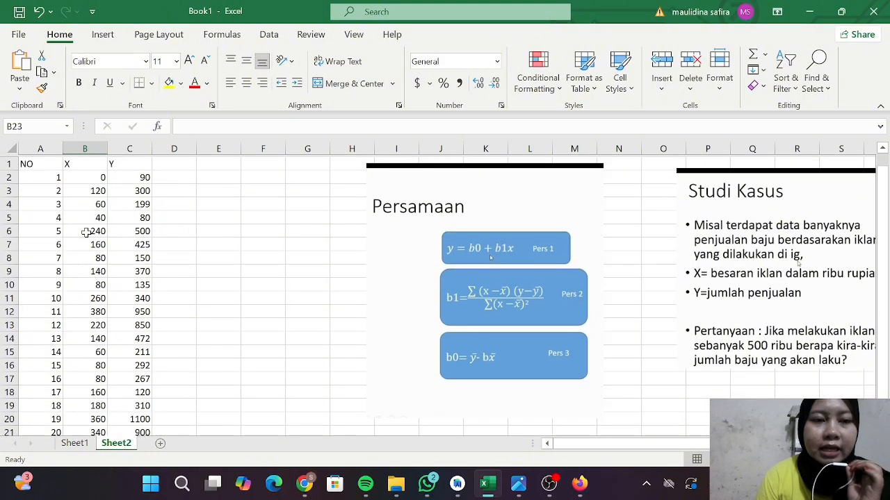
pyautogui.scroll(-1, 85, 232)
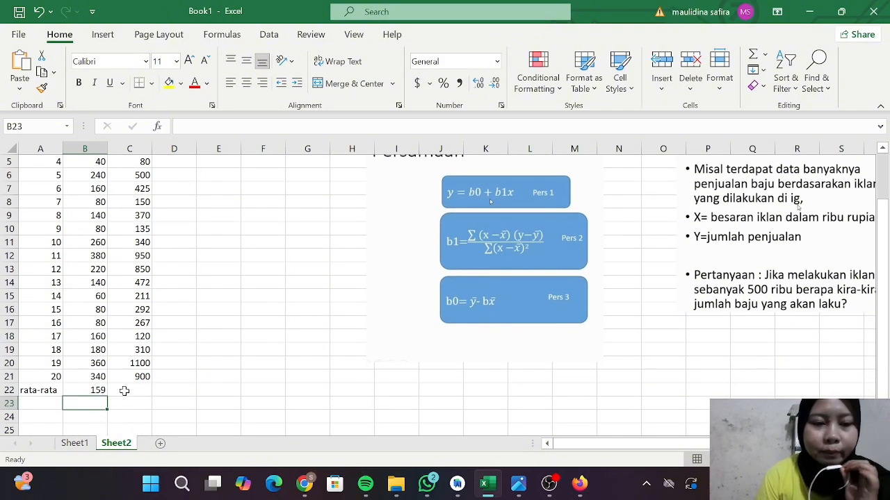
pyautogui.scroll(2, 124, 389)
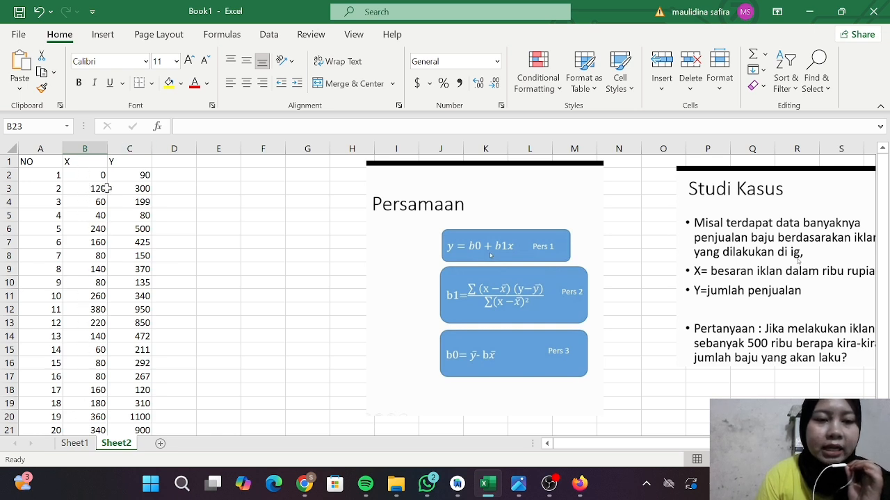
# - Calculate the mean of the Y values in cell C22 with =AVERAGE(C2:C21)
pyautogui.scroll(-1, 127, 164)
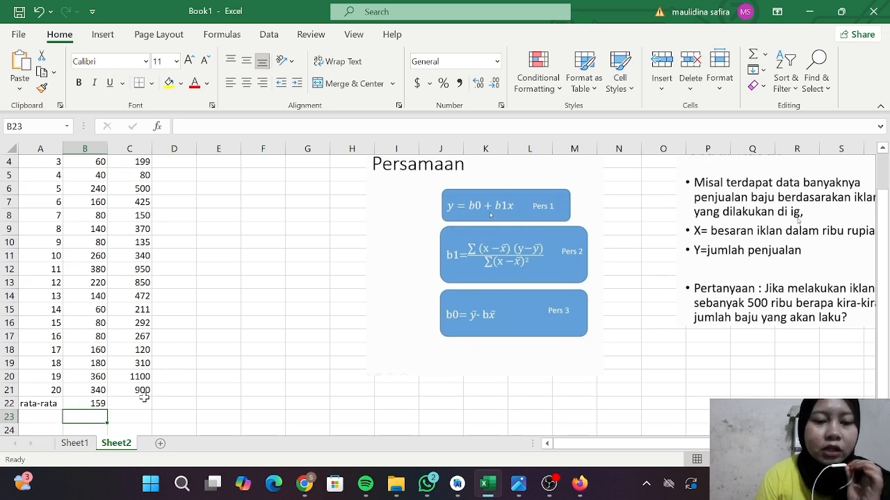
pyautogui.click(135, 409)
pyautogui.write('=')
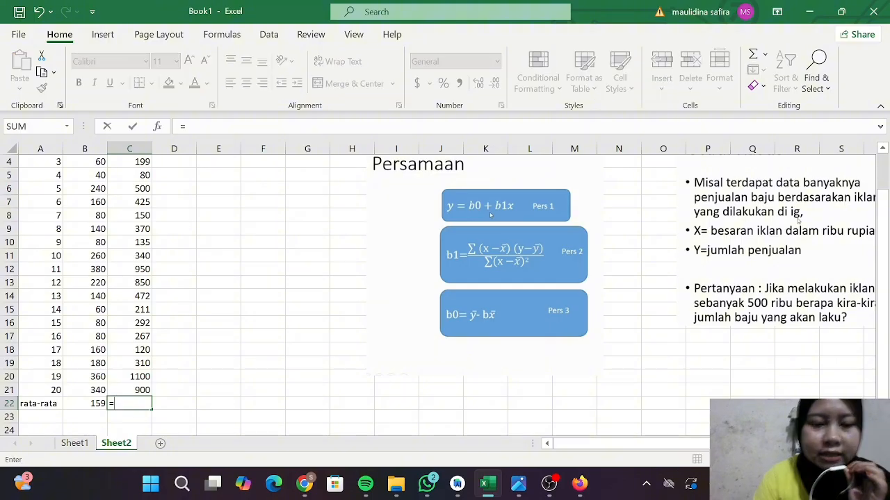
pyautogui.write('a')
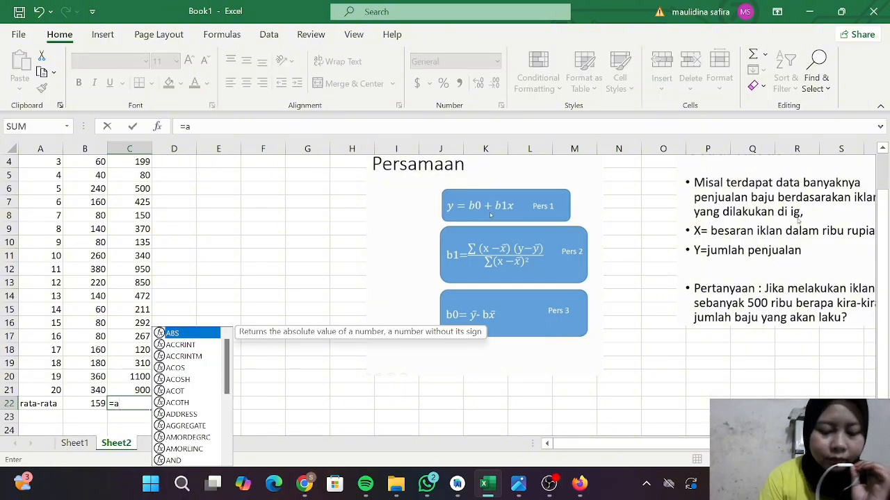
pyautogui.write('v')
pyautogui.doubleClick(182, 426)
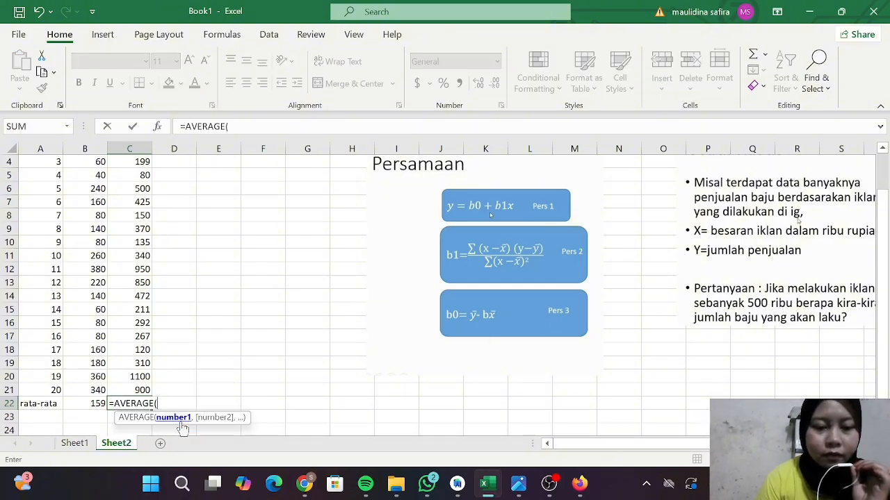
pyautogui.scroll(1, 125, 278)
pyautogui.moveTo(142, 176); pyautogui.dragTo(127, 389)
pyautogui.write(')')
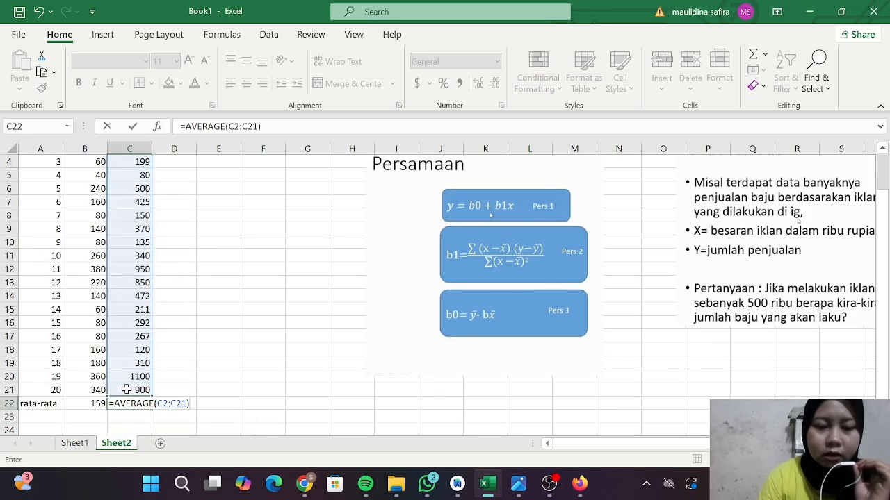
pyautogui.press('Return')
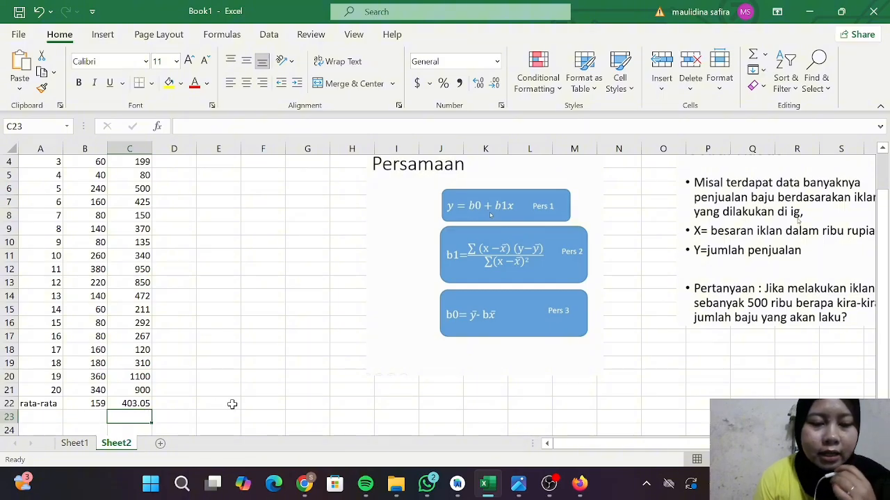
# - Add the column headers x-xbar in cell D1 and y-ybar in cell E1
pyautogui.scroll(1, 211, 342)
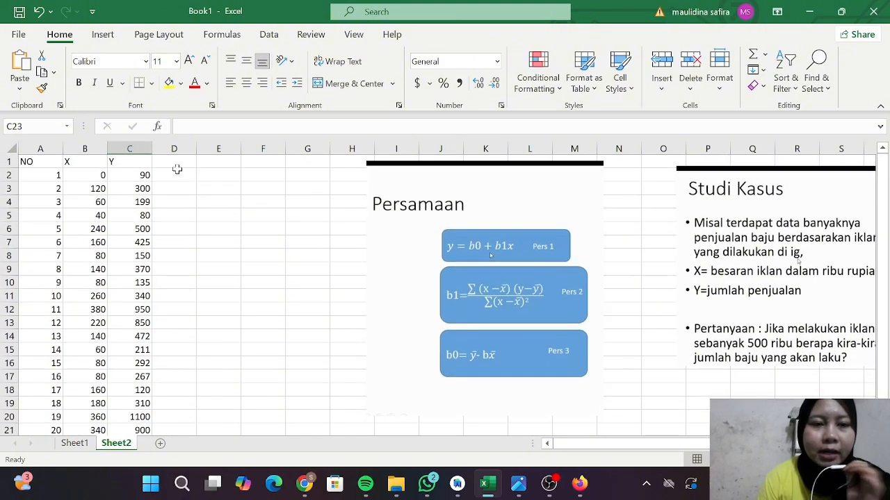
pyautogui.click(174, 164)
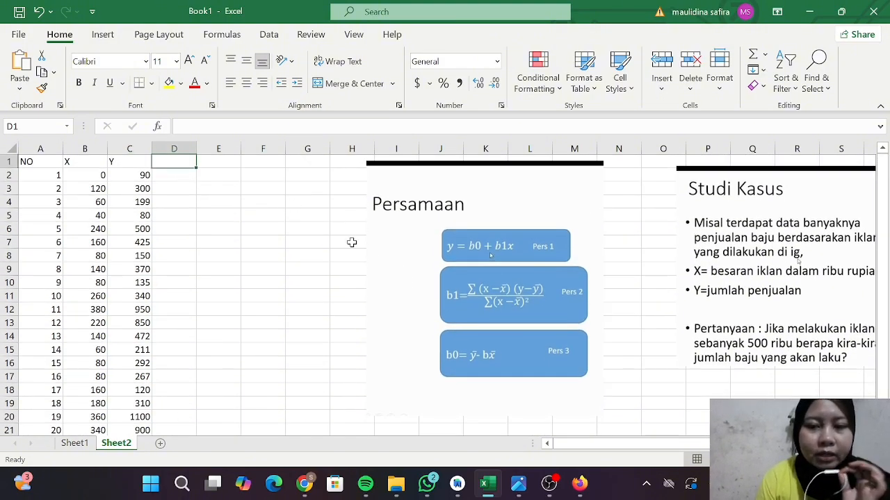
pyautogui.write('x-xbar')
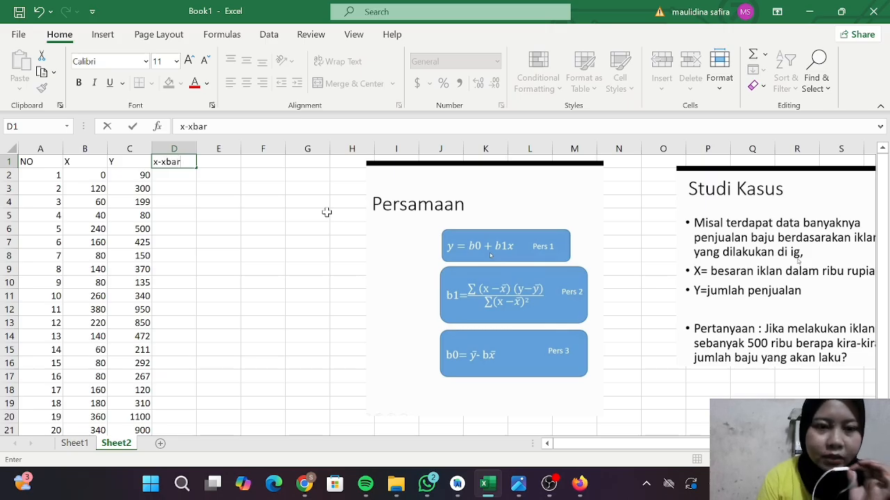
pyautogui.press('Tab')
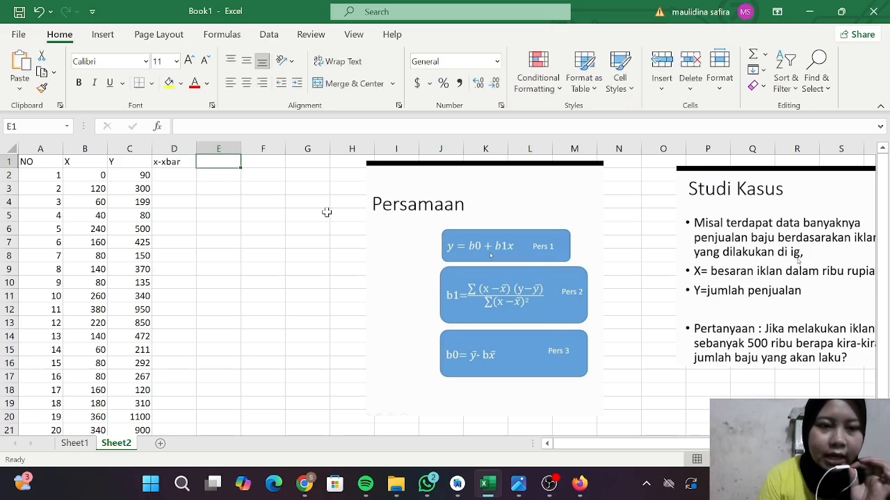
pyautogui.write('y')
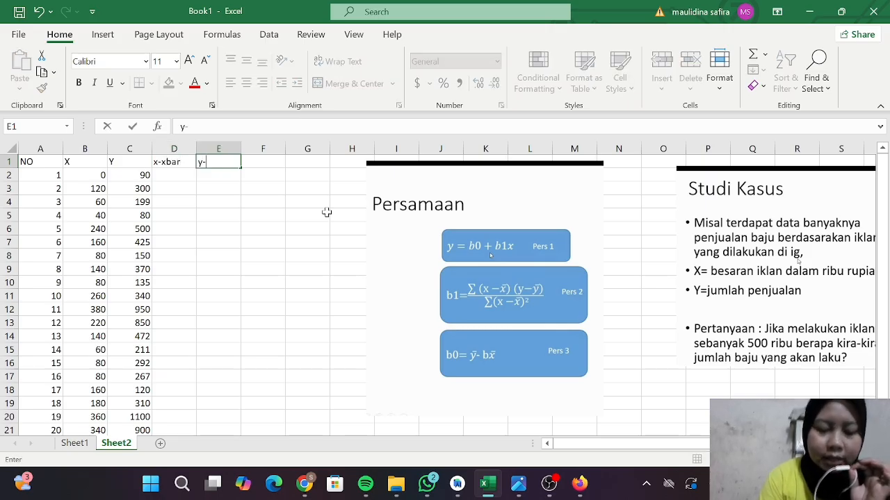
pyautogui.write('-ybar')
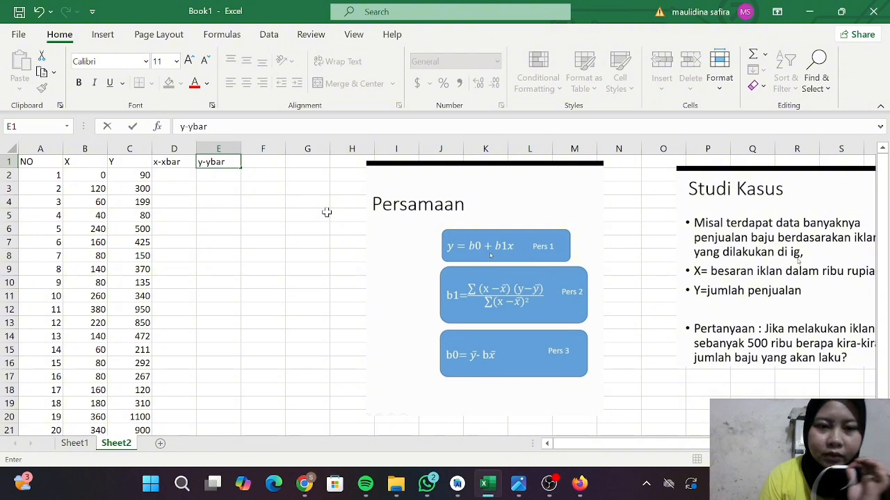
pyautogui.click(273, 229)
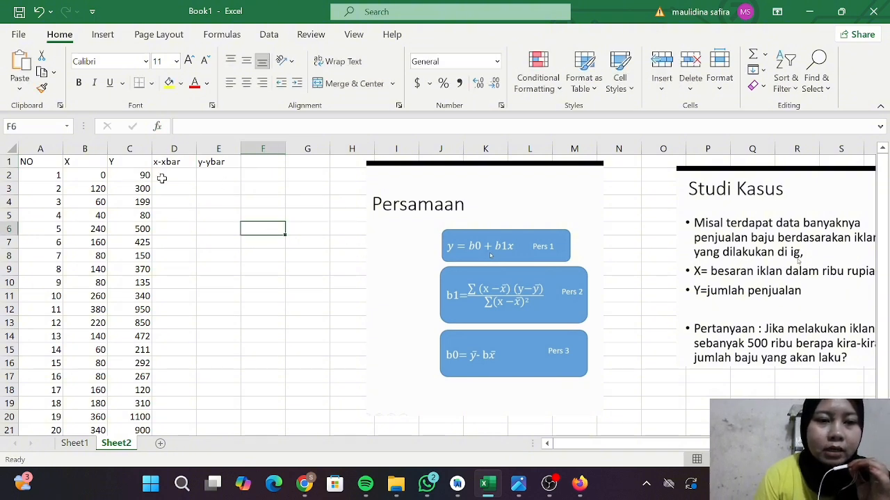
# - Calculate the first X deviation in cell D2 with =B2-B22
pyautogui.click(162, 179)
pyautogui.write('=')
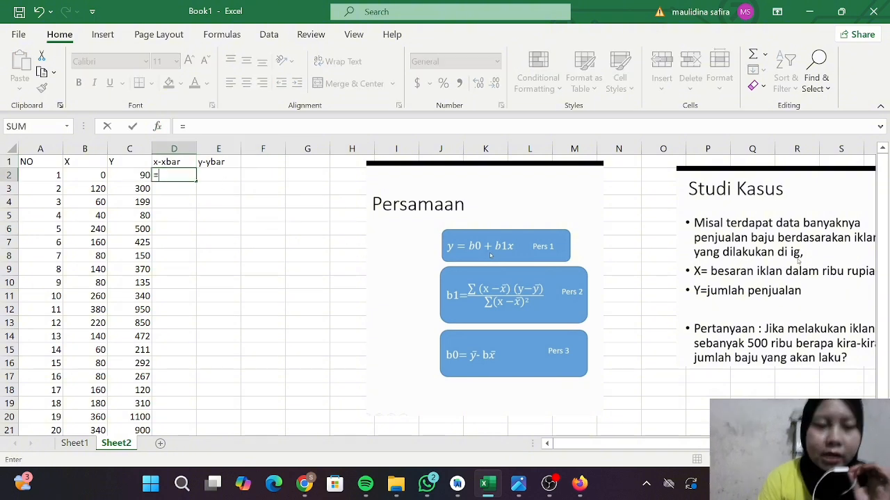
pyautogui.click(96, 175)
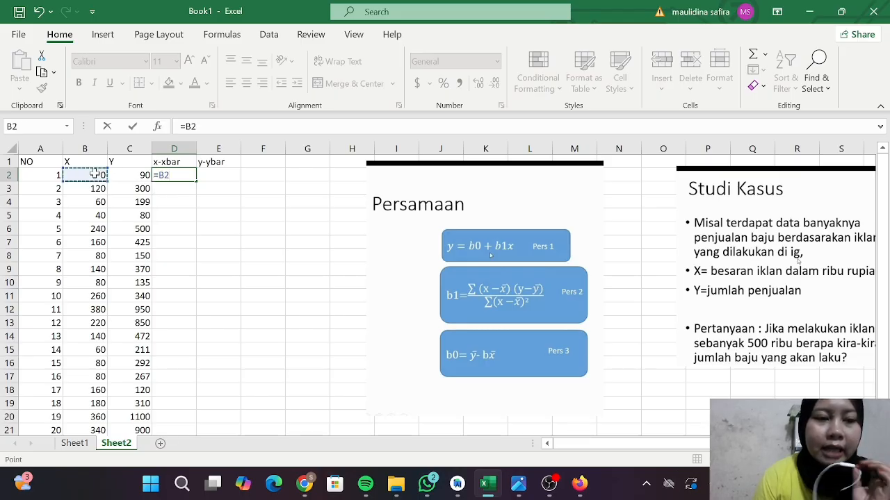
pyautogui.write('-')
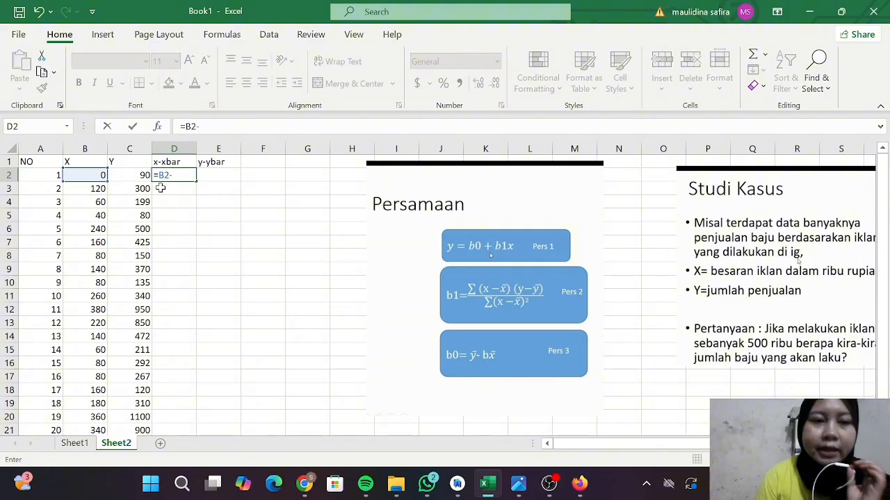
pyautogui.scroll(-2, 64, 278)
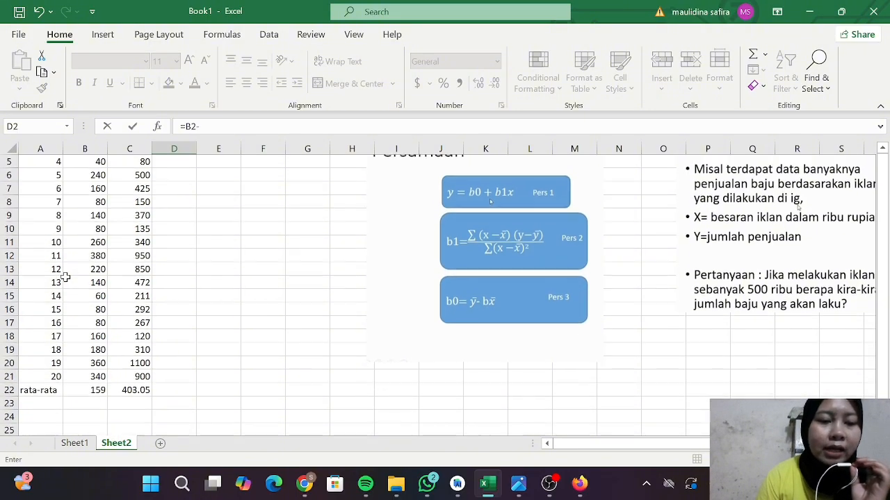
pyautogui.click(94, 390)
pyautogui.scroll(2, 98, 389)
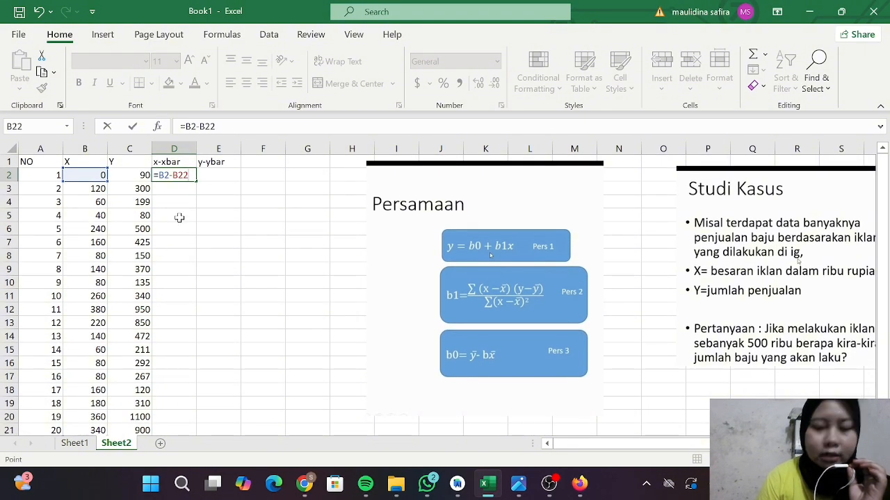
pyautogui.press('Return')
# - Try to lock the mean reference in D2's formula as $B$22
pyautogui.click(187, 176)
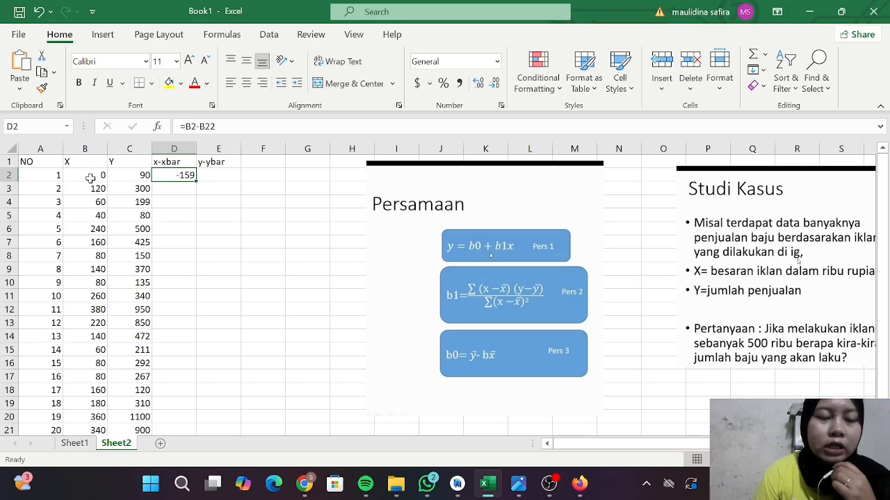
pyautogui.press('F2')
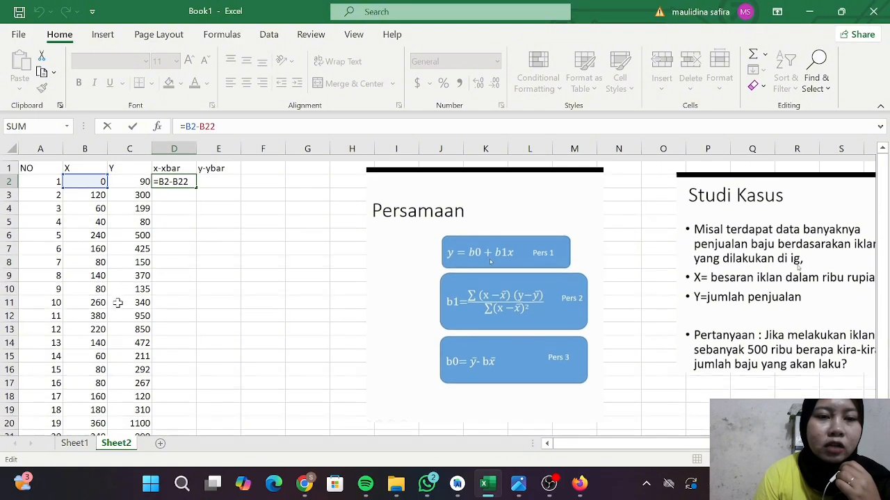
pyautogui.press('F4')
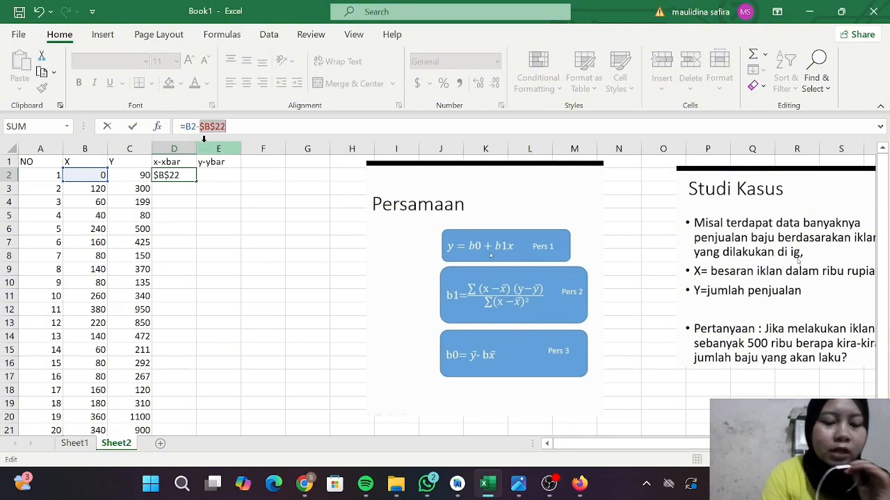
pyautogui.click(211, 186)
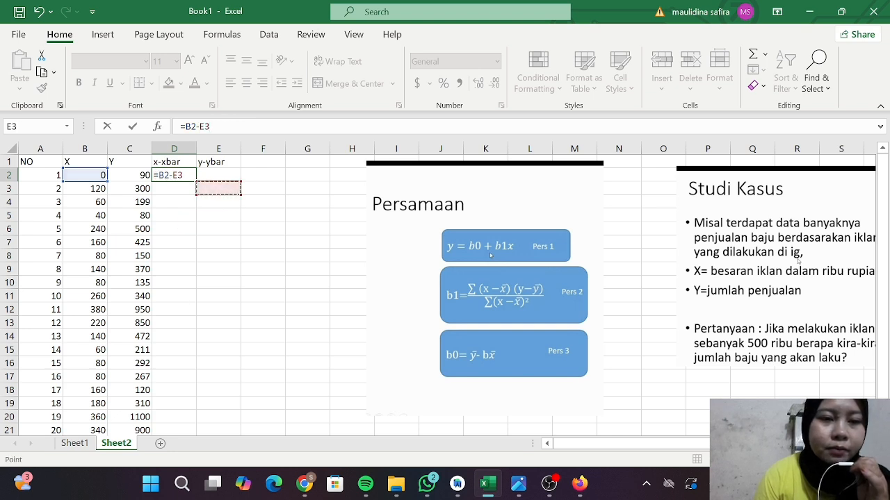
pyautogui.press('Return')
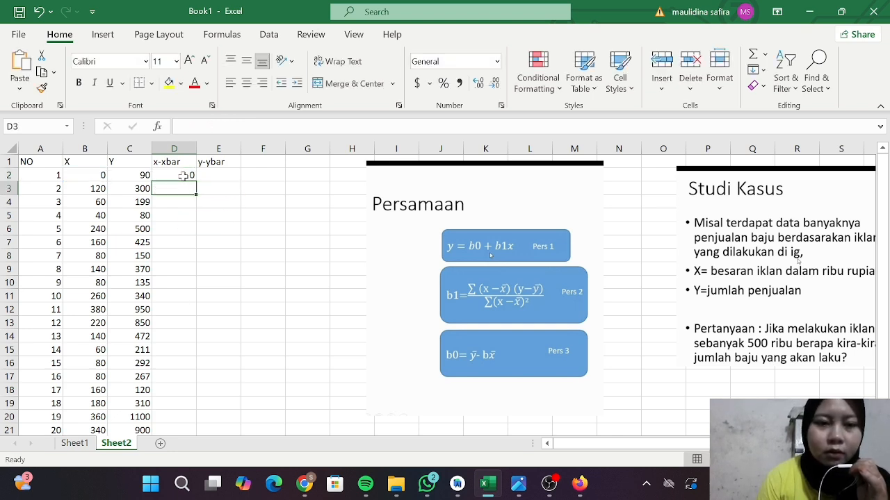
# - Make the second reference in D2's formula absolute so it reads =B2-$E$3
pyautogui.click(184, 176)
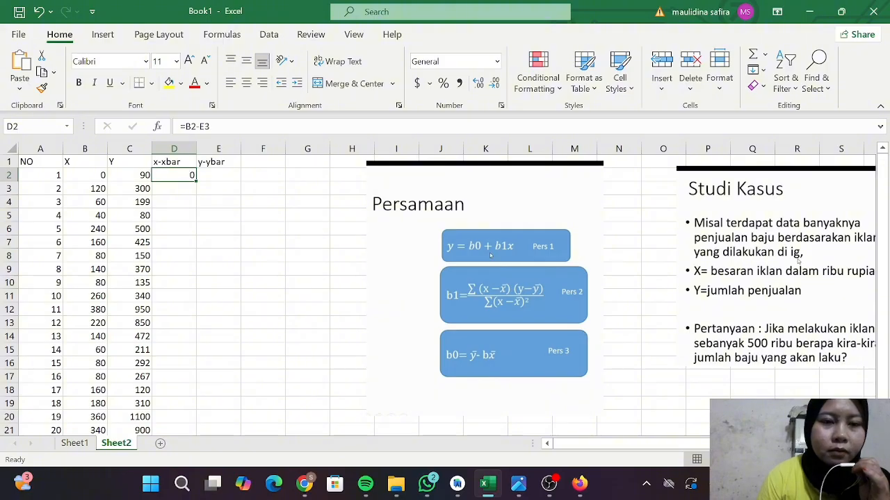
pyautogui.press('F2')
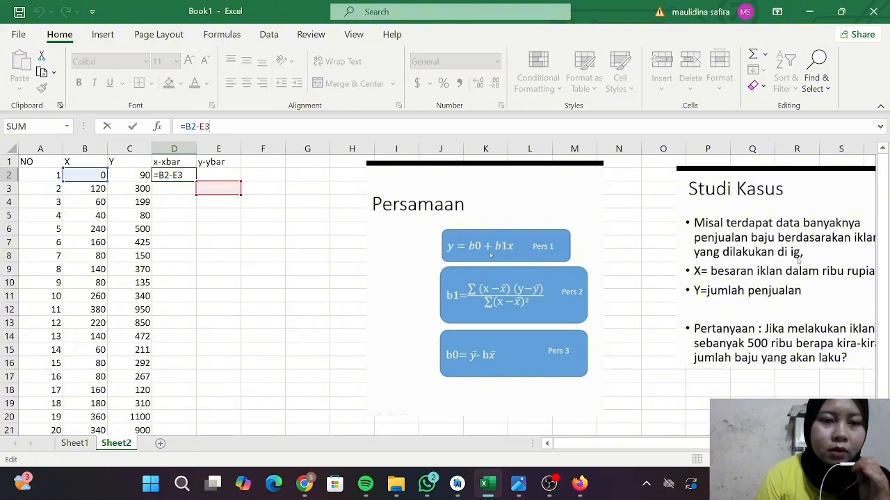
pyautogui.write('4')
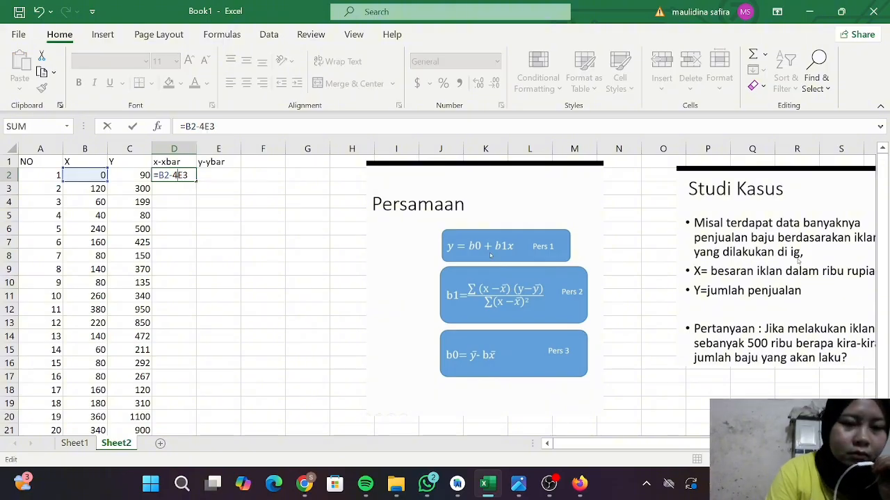
pyautogui.press('BackSpace')
pyautogui.press('F4')
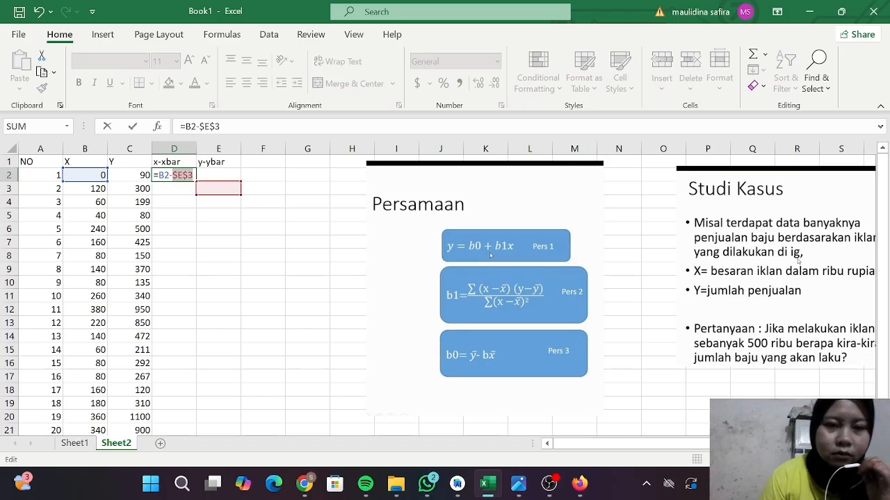
pyautogui.press('Return')
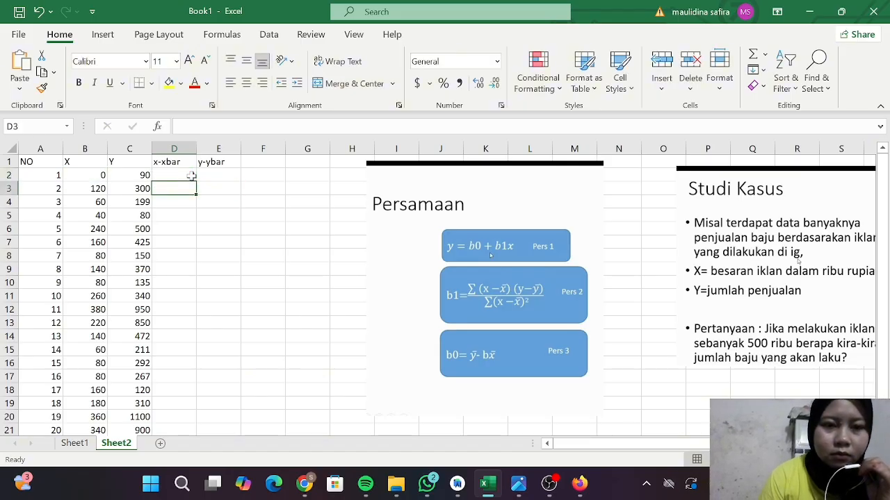
# - Replace the formula in cell D2 with =B2-$B$22, keeping the X mean as an absolute reference
pyautogui.click(266, 190)
pyautogui.click(180, 172)
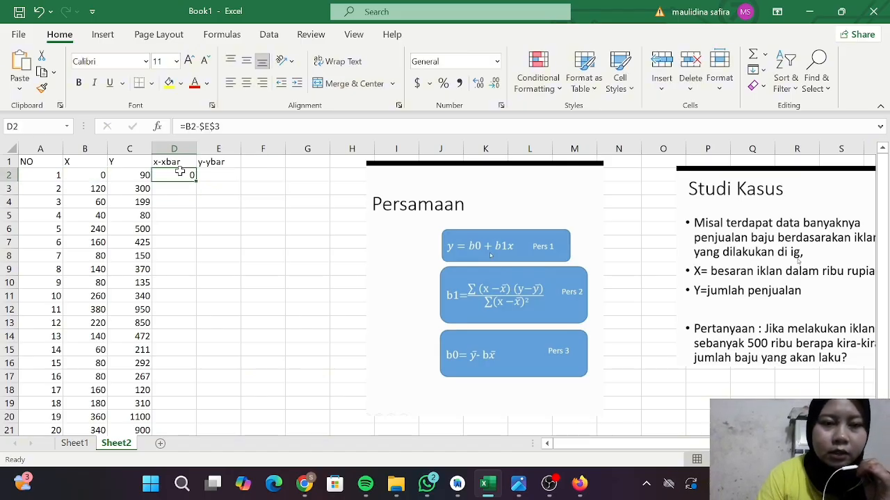
pyautogui.press('BackSpace')
pyautogui.write('=')
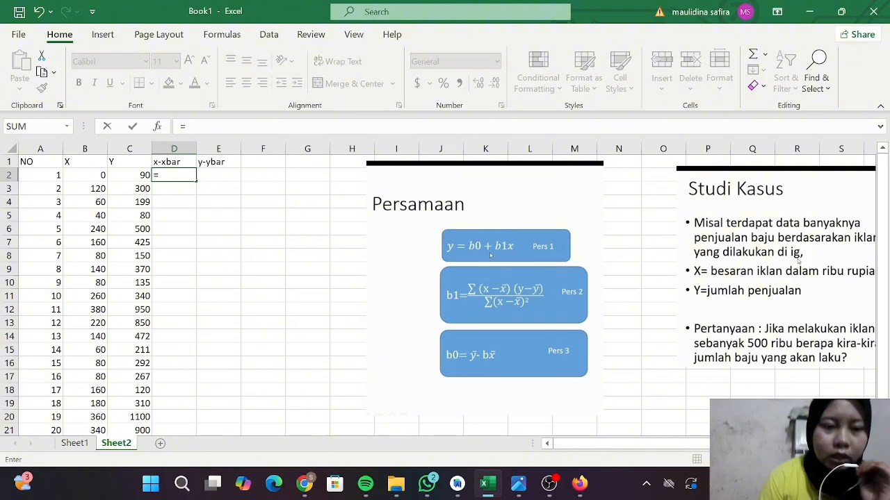
pyautogui.click(104, 176)
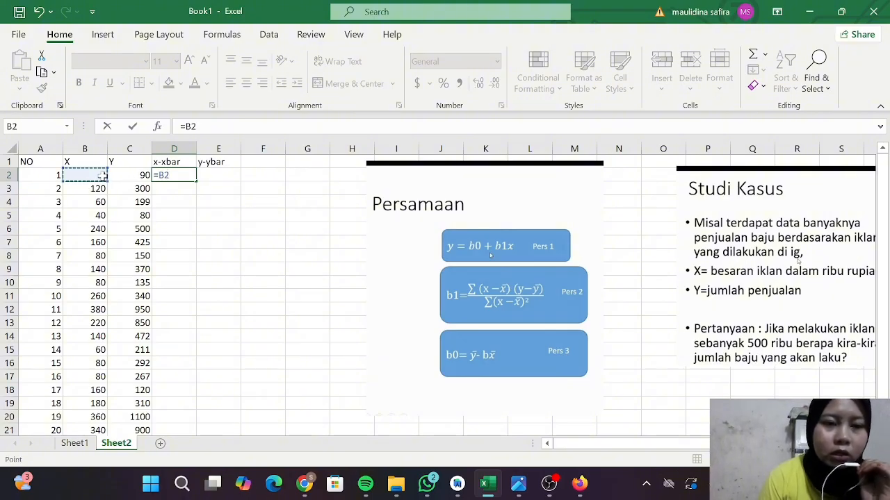
pyautogui.write('-')
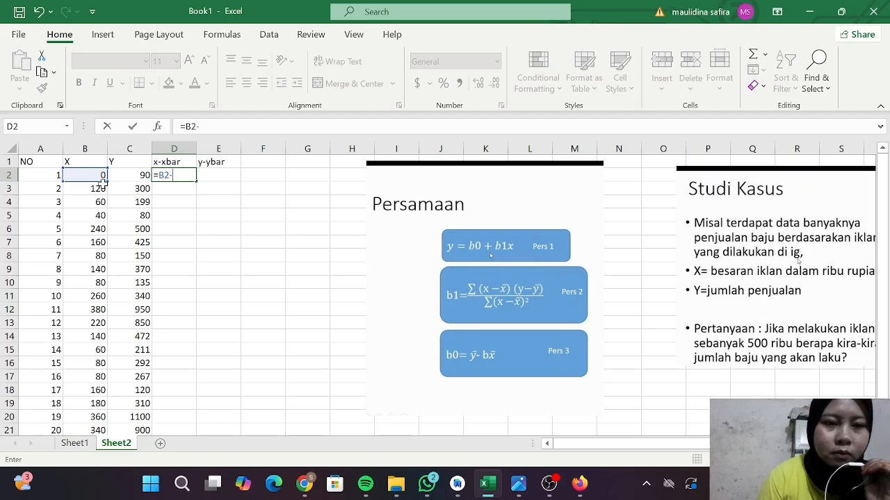
pyautogui.scroll(-1, 87, 326)
pyautogui.click(95, 391)
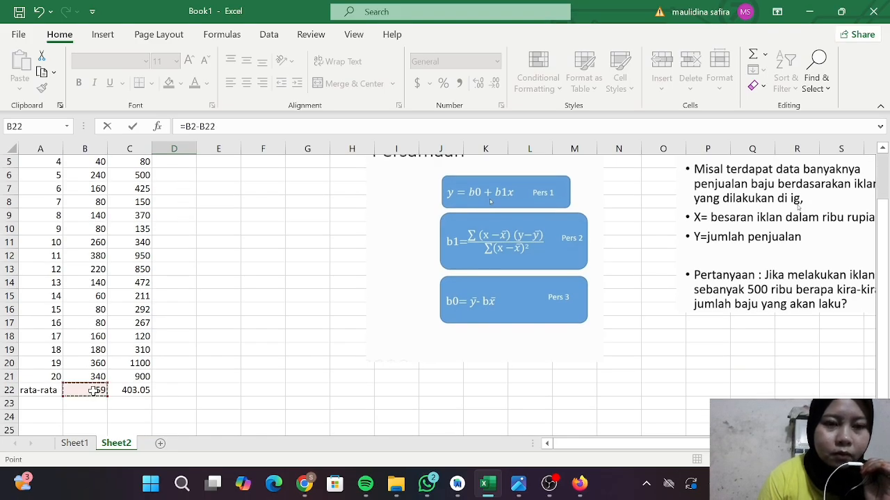
pyautogui.scroll(1, 94, 390)
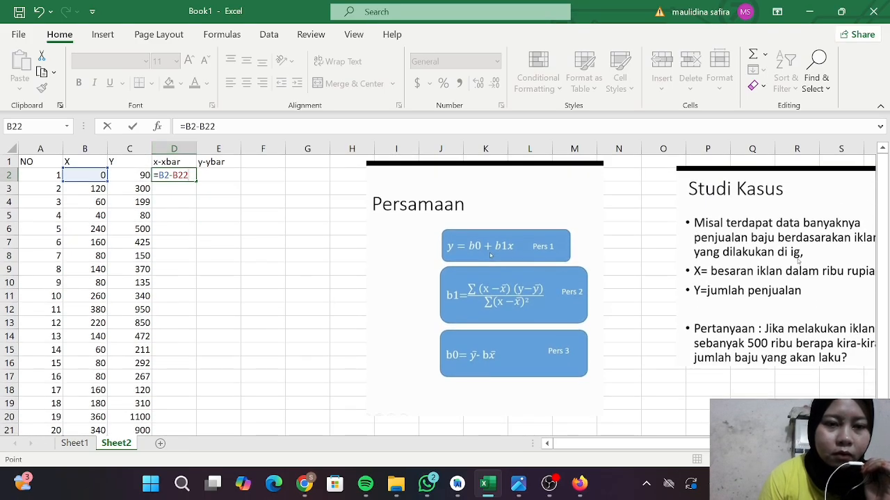
pyautogui.click(169, 175)
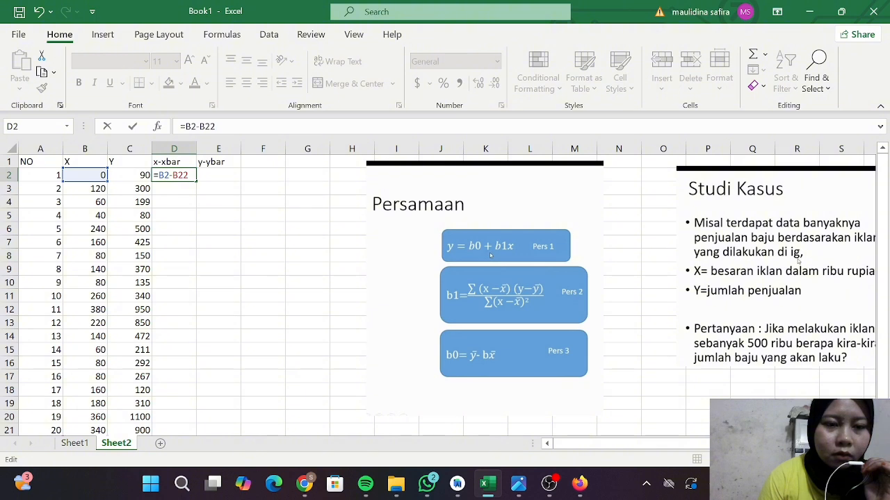
pyautogui.press('F4')
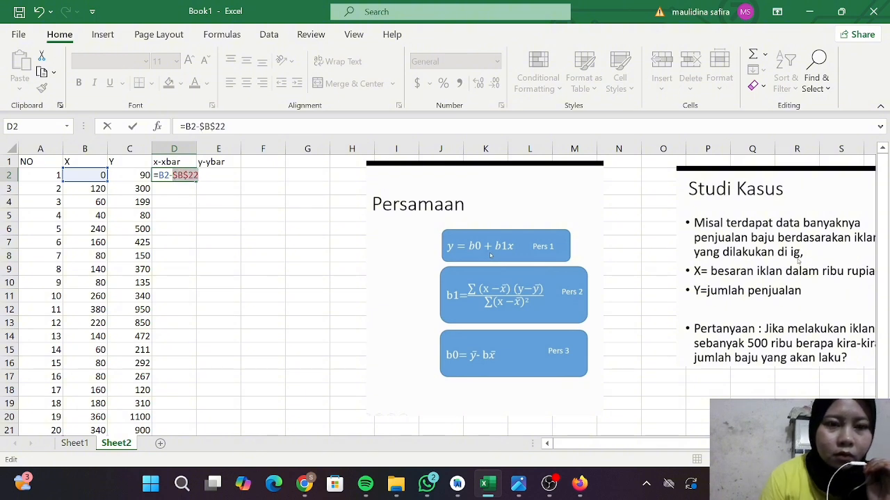
pyautogui.press('Return')
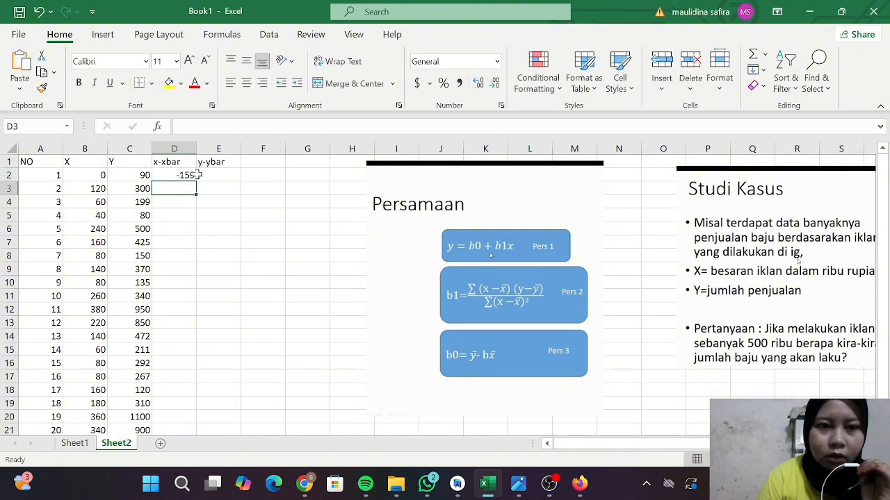
# - Fill the x-xbar formula from D2 down to D21 and check the copied formula in D16
pyautogui.click(190, 176)
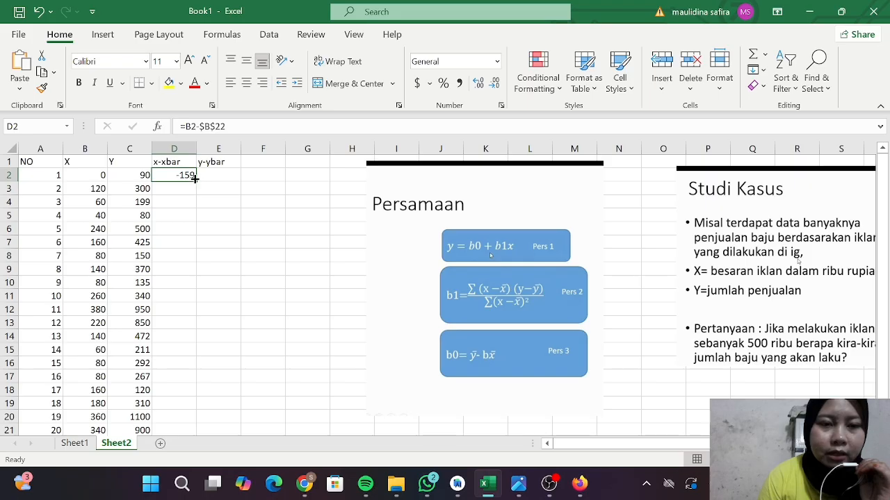
pyautogui.moveTo(194, 178); pyautogui.dragTo(165, 390)
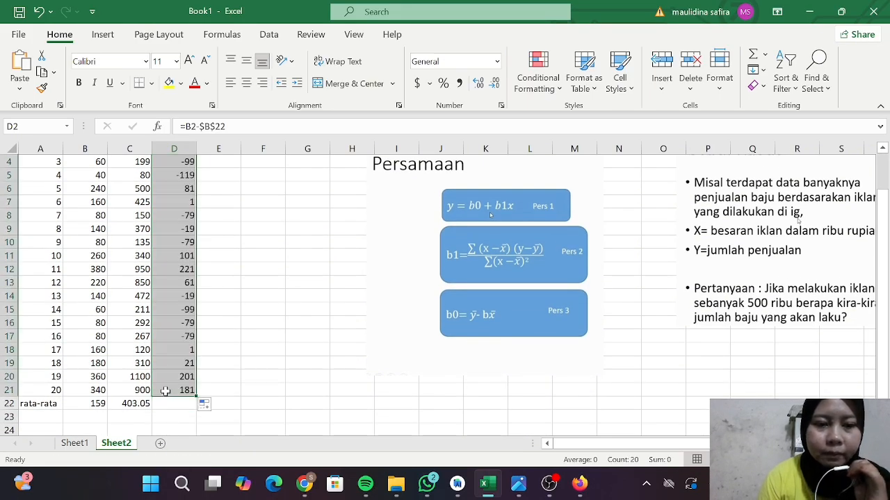
pyautogui.click(233, 309)
pyautogui.click(188, 321)
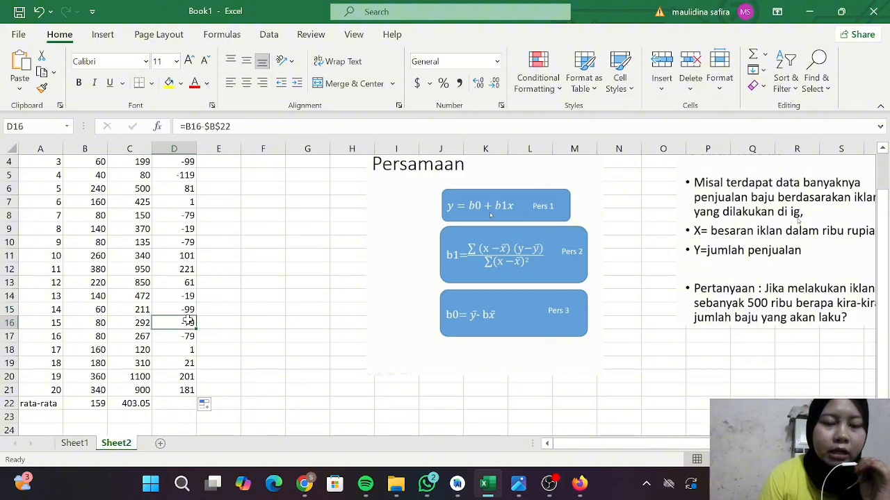
pyautogui.scroll(1, 188, 322)
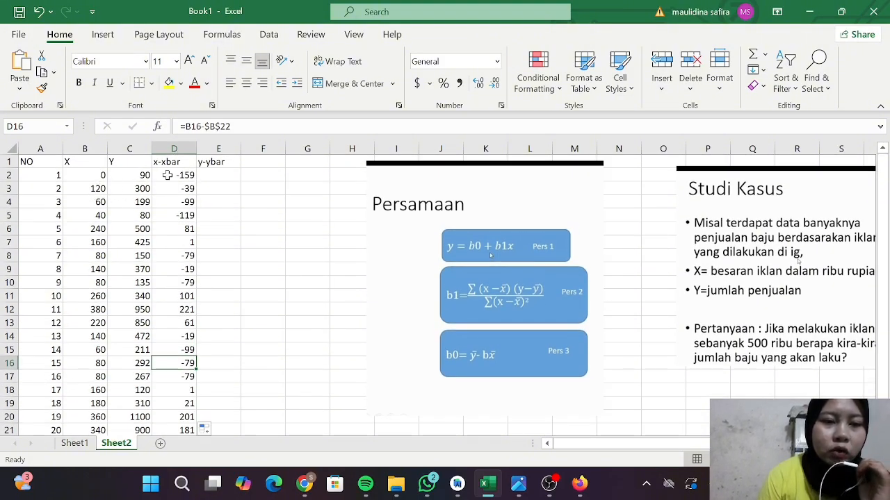
# - Enter the formula =C2-$C$22 in cell E2, with the Y mean as an absolute reference
pyautogui.scroll(-2, 84, 304)
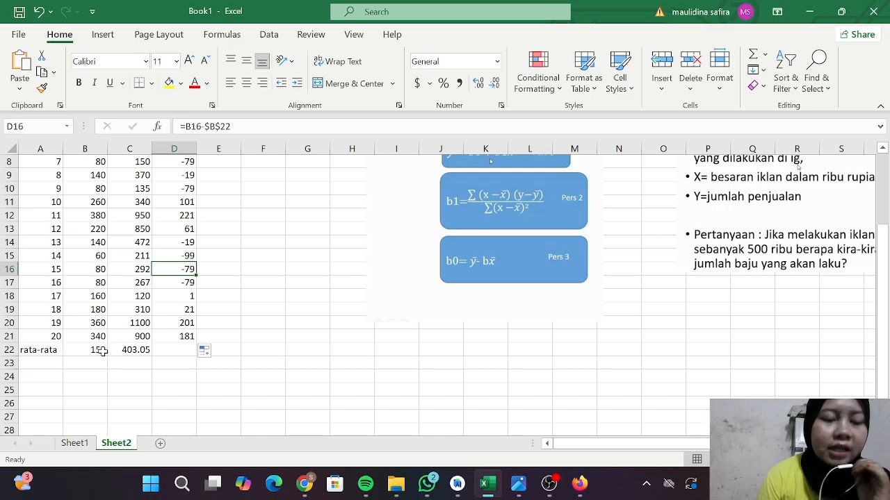
pyautogui.scroll(2, 195, 186)
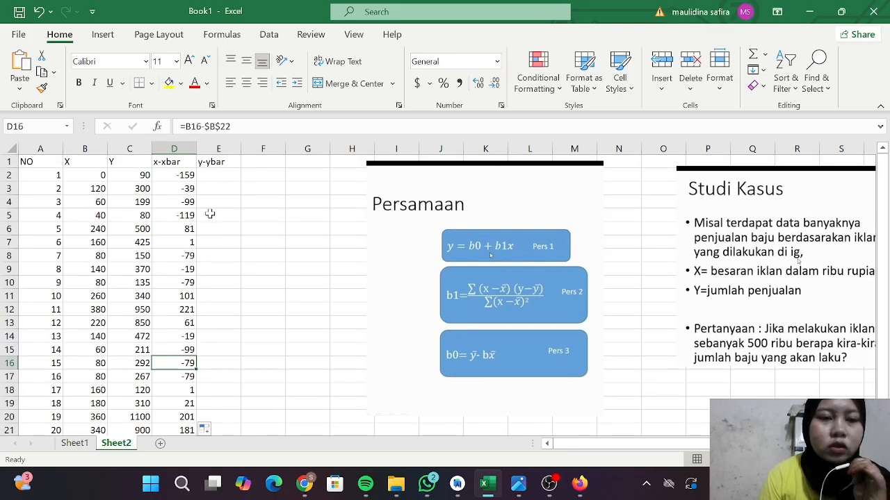
pyautogui.click(225, 175)
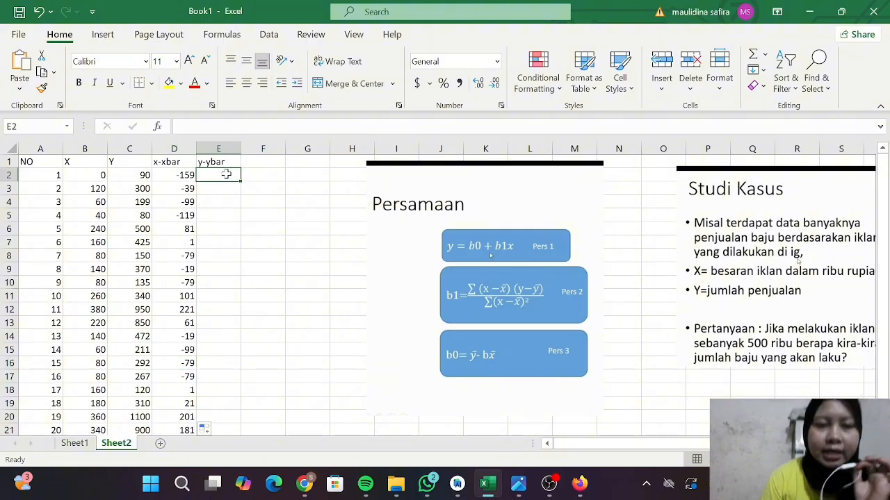
pyautogui.write('=')
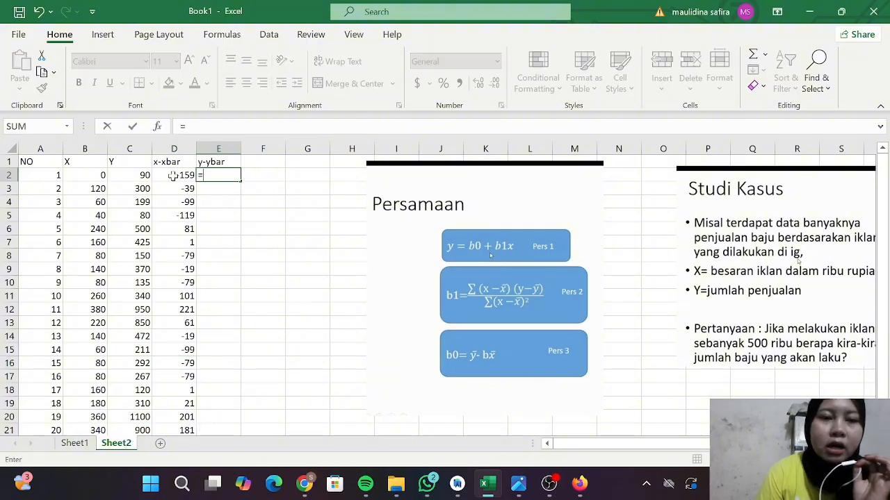
pyautogui.click(140, 177)
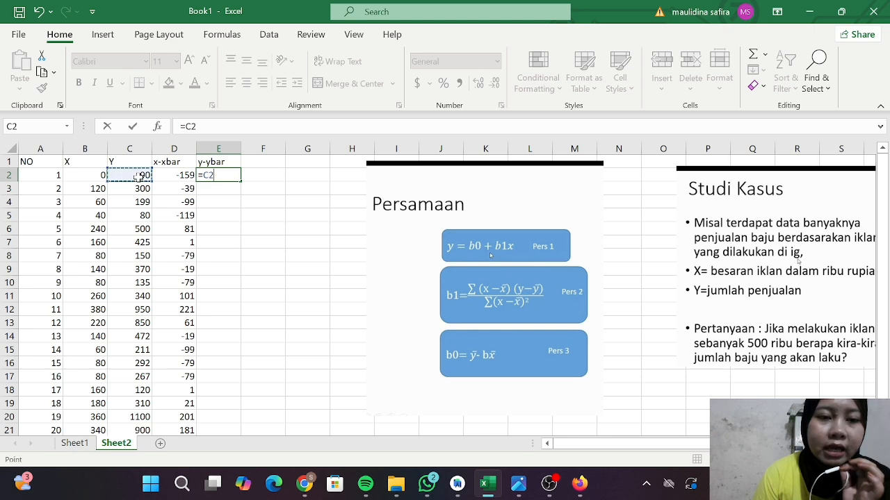
pyautogui.write('-')
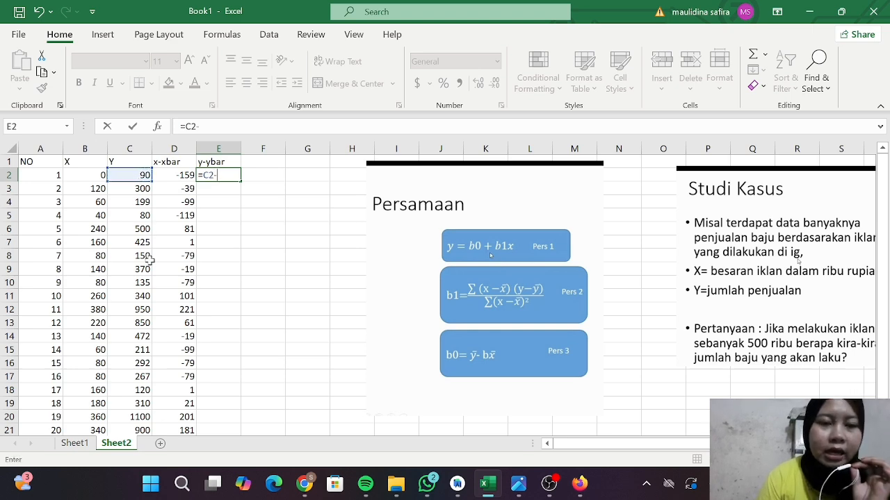
pyautogui.scroll(-3, 146, 271)
pyautogui.click(136, 337)
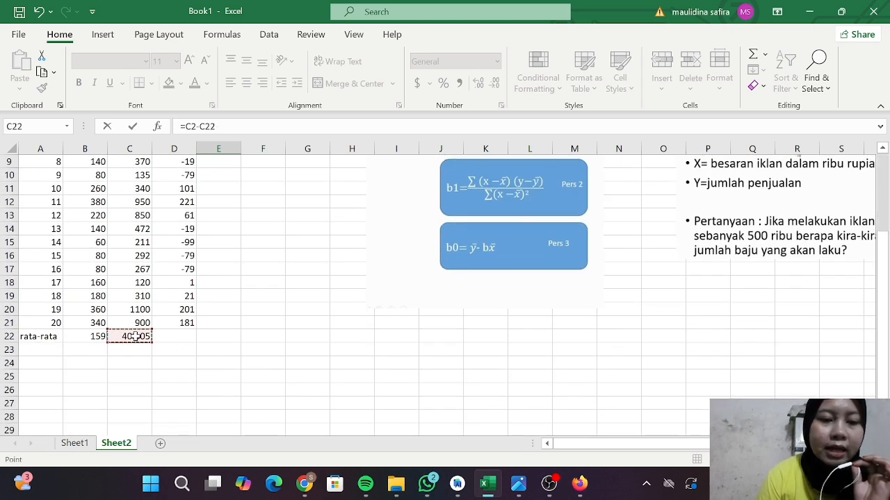
pyautogui.scroll(3, 135, 337)
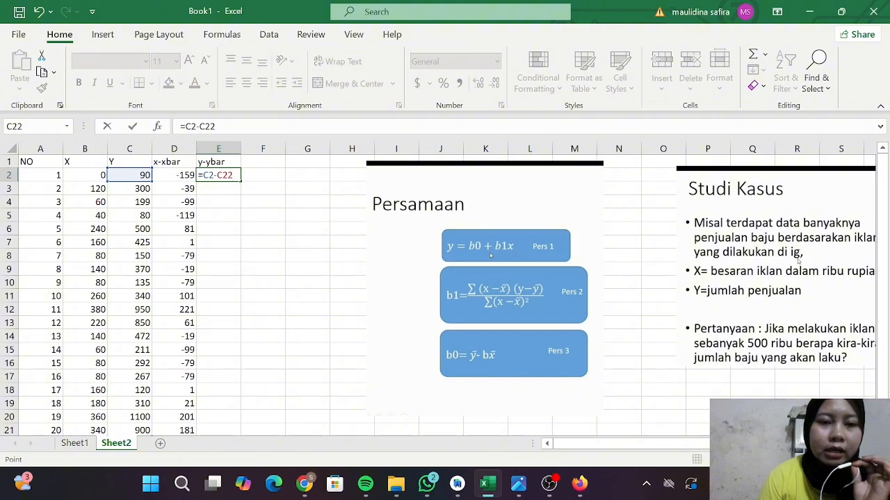
pyautogui.press('F2')
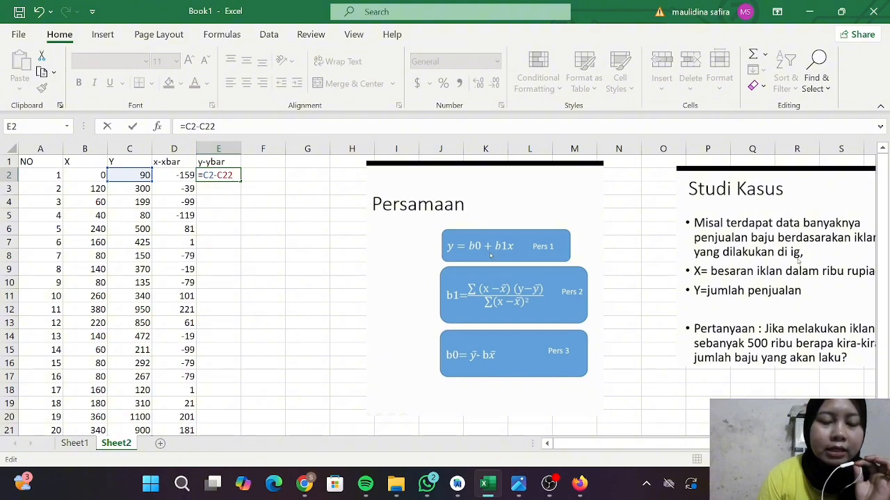
pyautogui.press('F4')
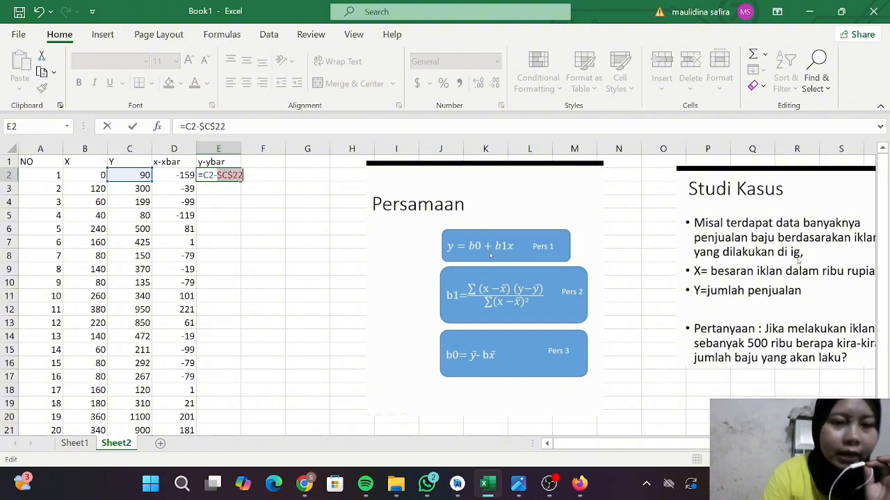
pyautogui.click(241, 175)
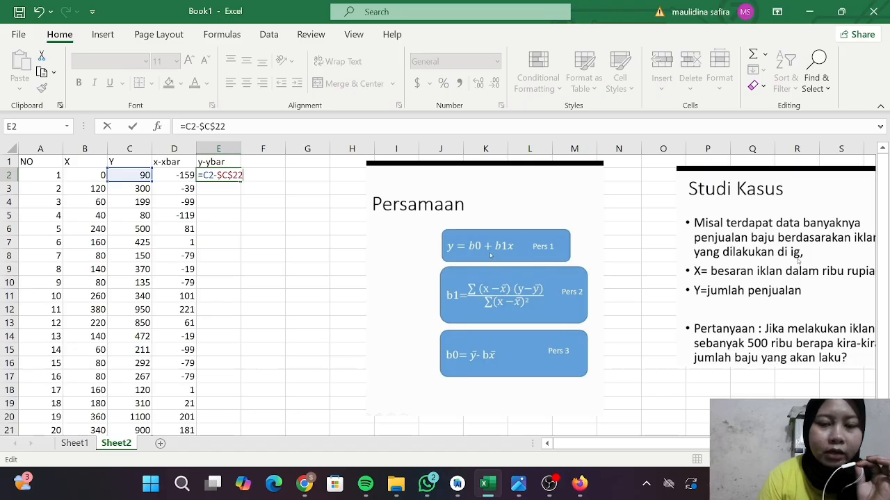
pyautogui.press('Return')
# - Fill the y-ybar formula from E2 down to E21
pyautogui.click(236, 175)
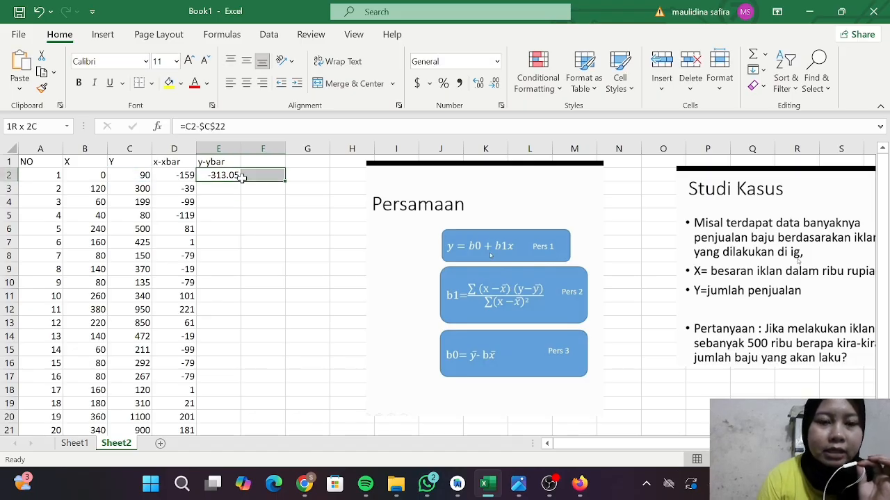
pyautogui.moveTo(240, 180); pyautogui.dragTo(207, 393)
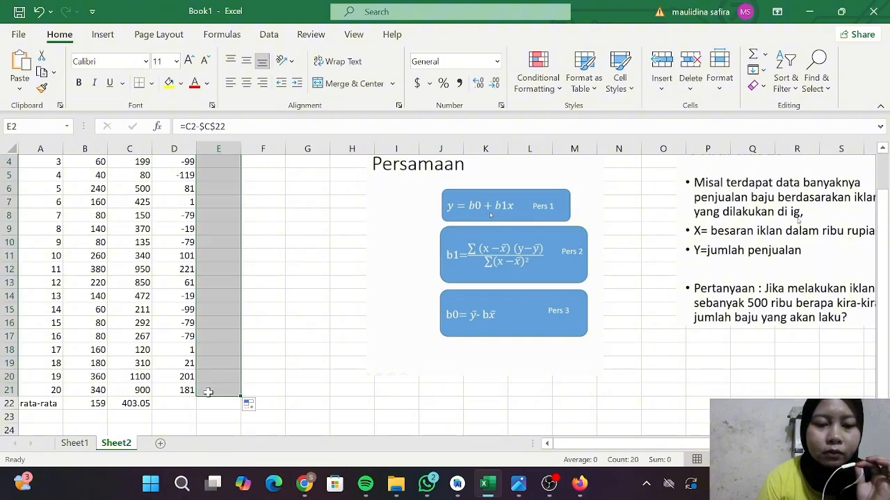
pyautogui.click(277, 347)
pyautogui.scroll(1, 278, 347)
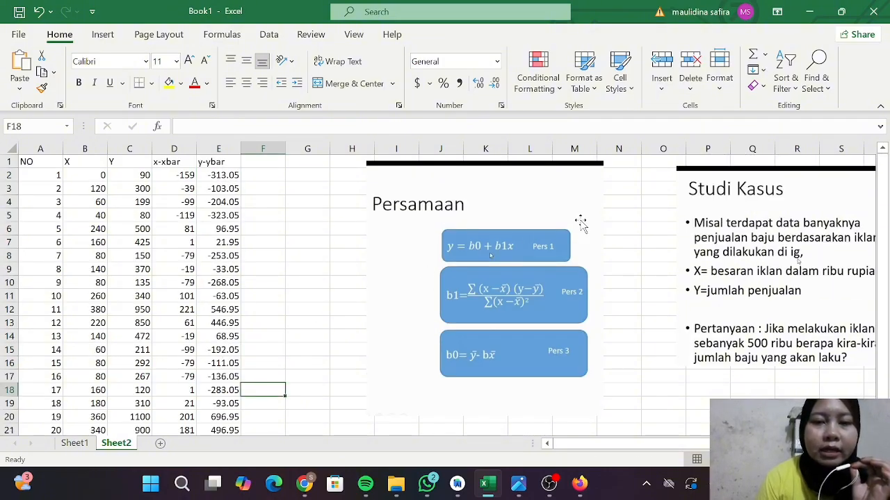
# - Move the Studi Kasus and Persamaan pictures farther from the data table to free up more empty columns
pyautogui.moveTo(736, 214); pyautogui.dragTo(834, 217)
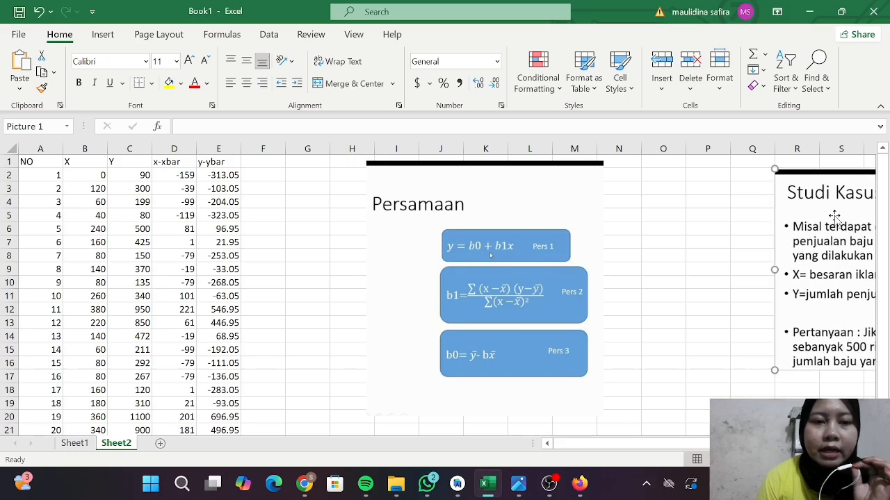
pyautogui.moveTo(550, 280); pyautogui.dragTo(650, 272)
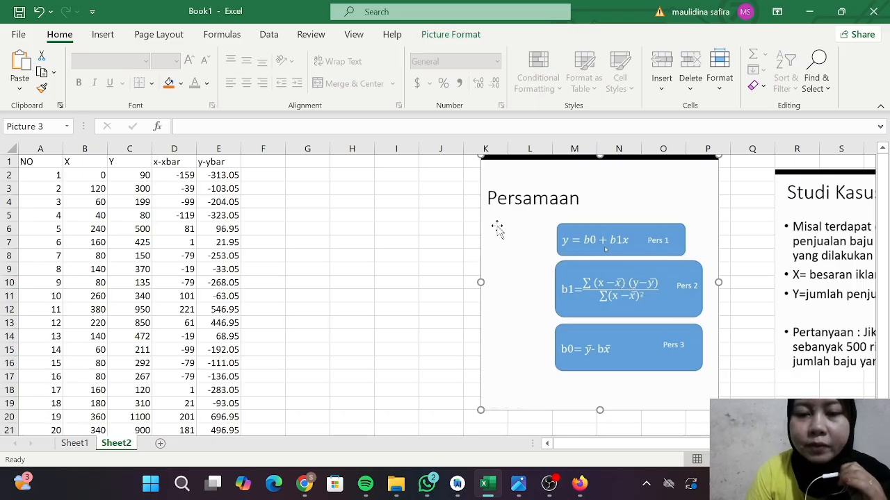
# - Enter the header (x-xbar)*(y-ybar) in cell F1 and widen column F to fit it
pyautogui.click(269, 163)
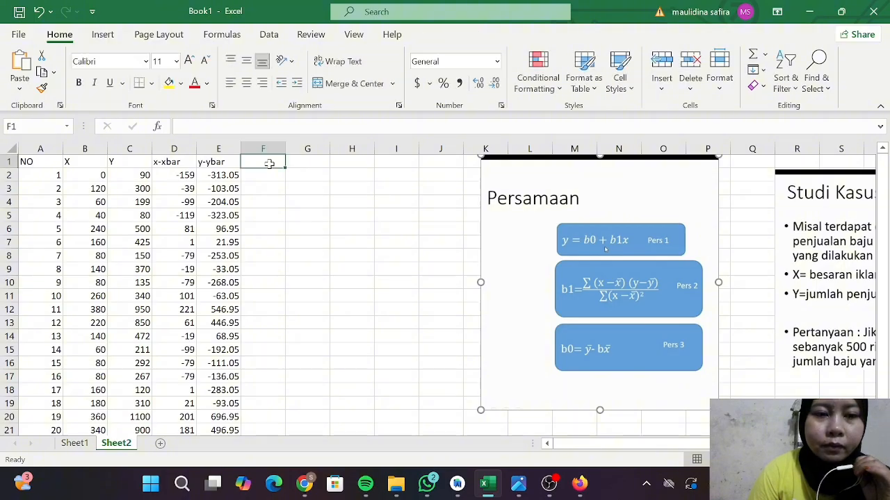
pyautogui.write('(x-')
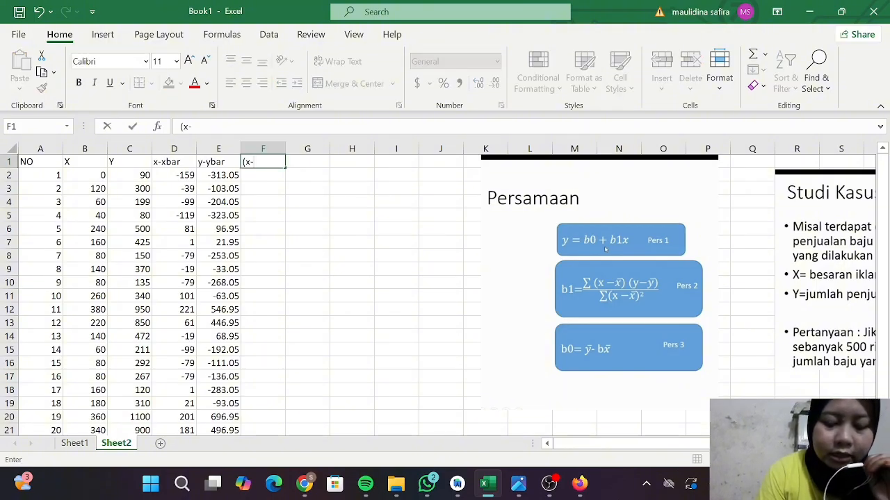
pyautogui.write('xbar)*')
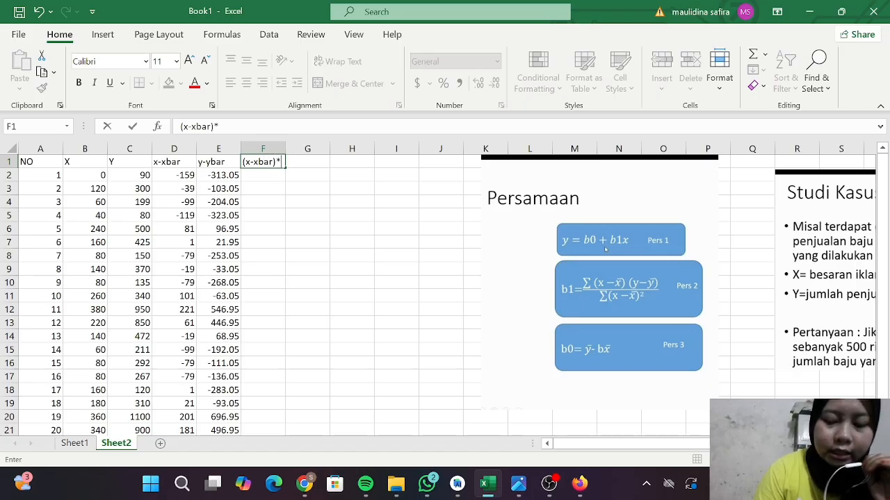
pyautogui.write('(y-')
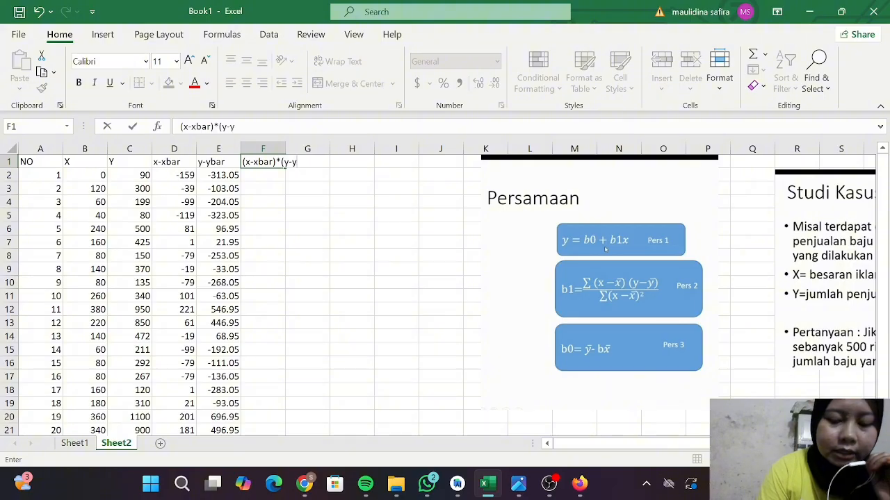
pyautogui.write('ybar')
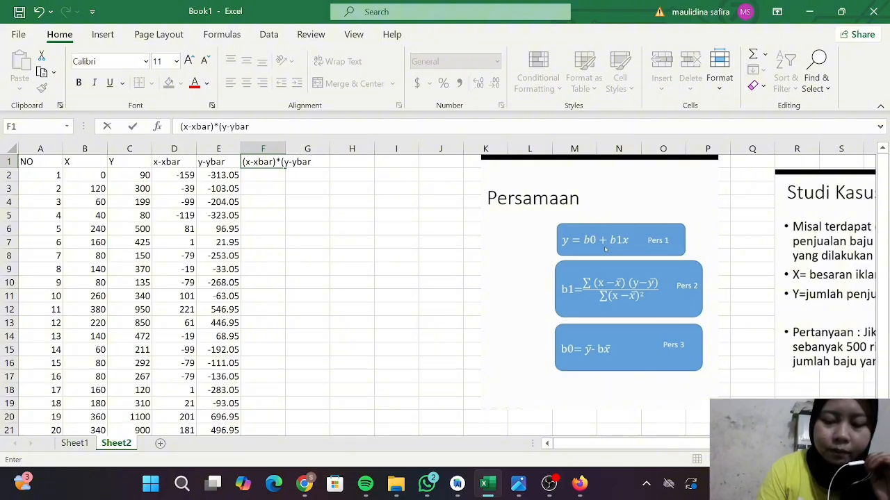
pyautogui.click(263, 148)
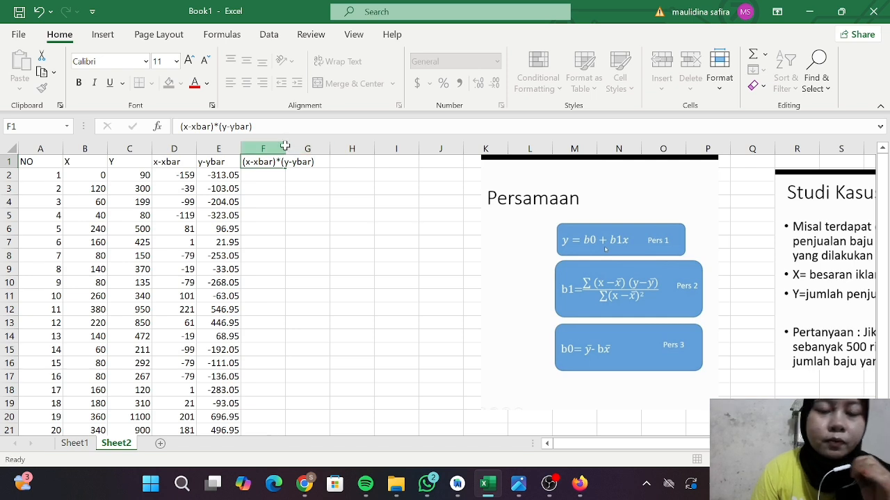
pyautogui.moveTo(286, 148); pyautogui.dragTo(332, 149)
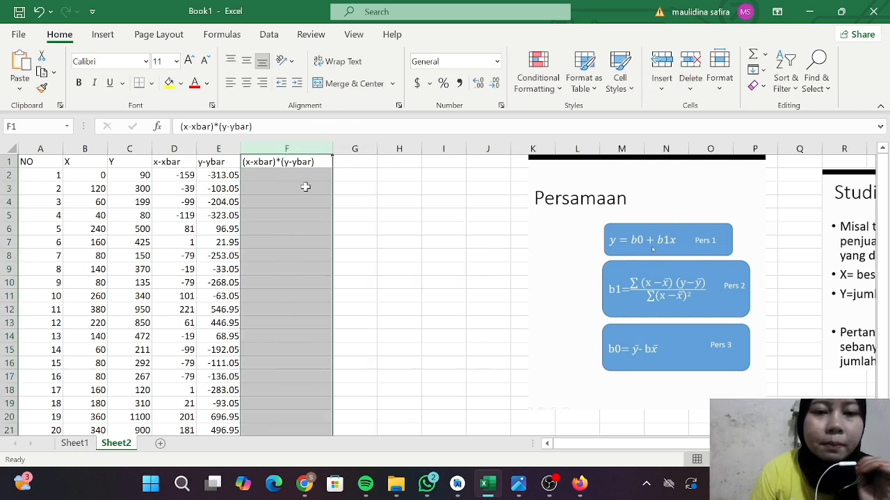
# - Enter the formula =D2*E2 in cell F2 to multiply the X and Y deviations
pyautogui.click(303, 178)
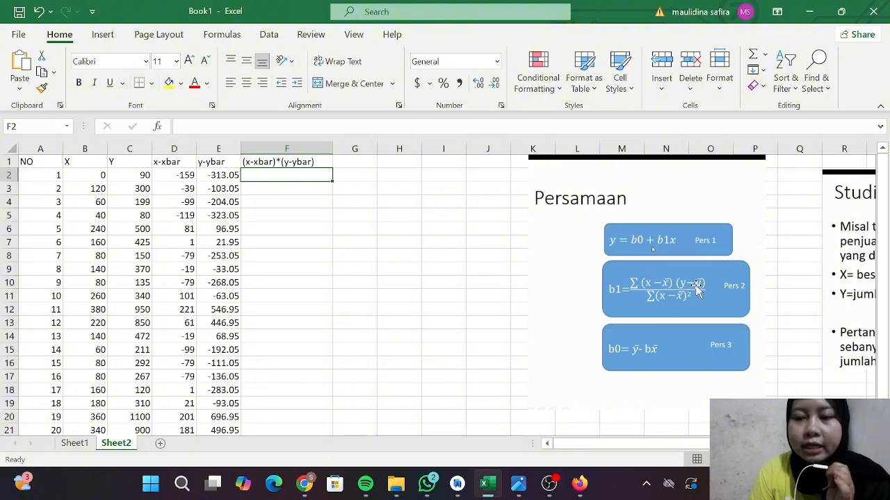
pyautogui.click(333, 215)
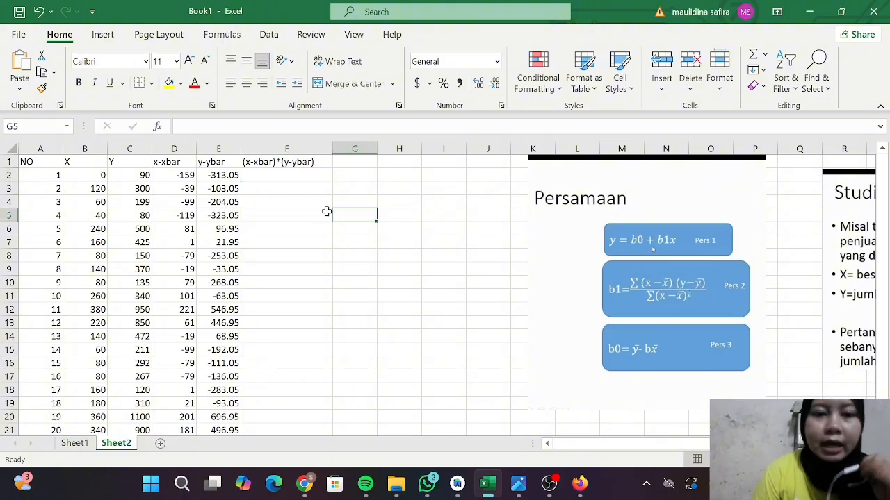
pyautogui.click(294, 174)
pyautogui.write('=')
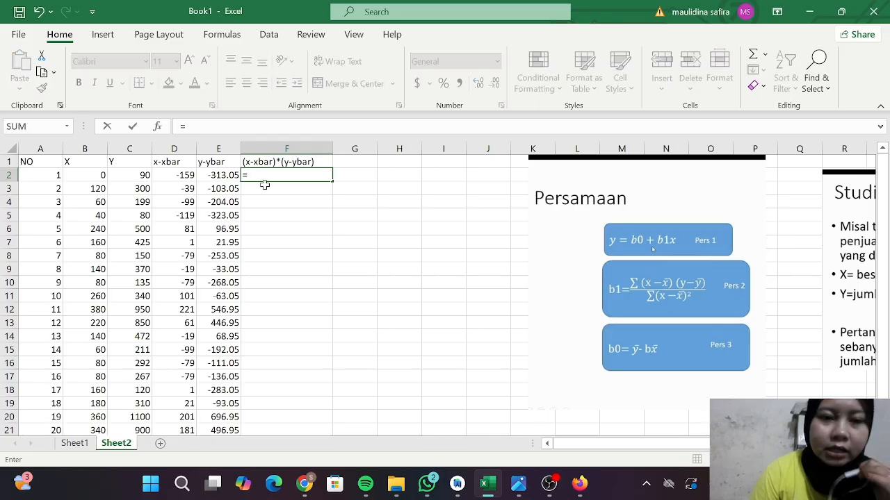
pyautogui.click(186, 176)
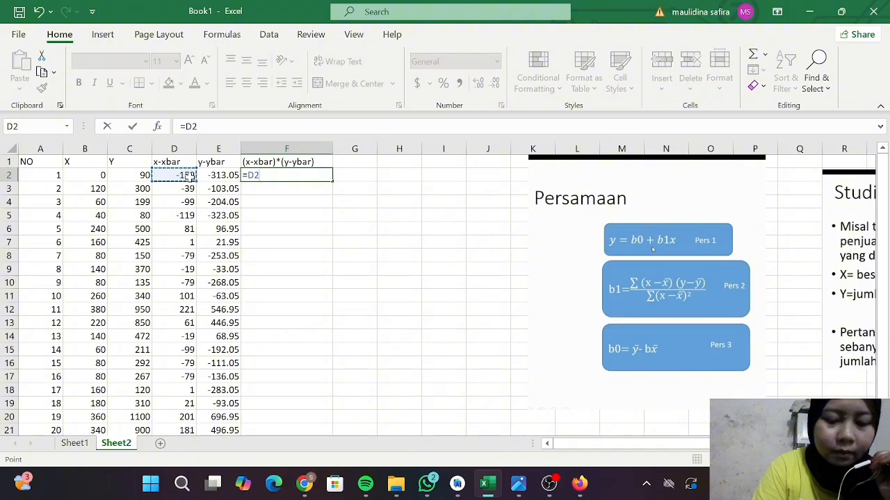
pyautogui.write('*')
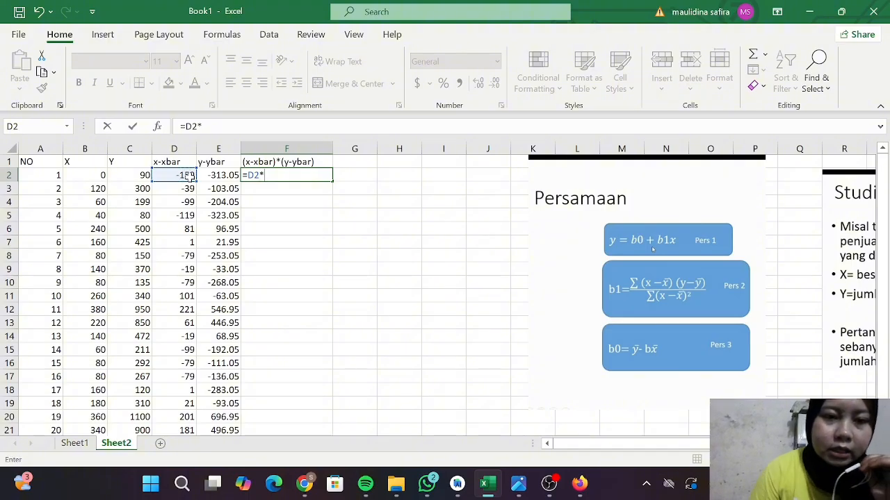
pyautogui.click(211, 175)
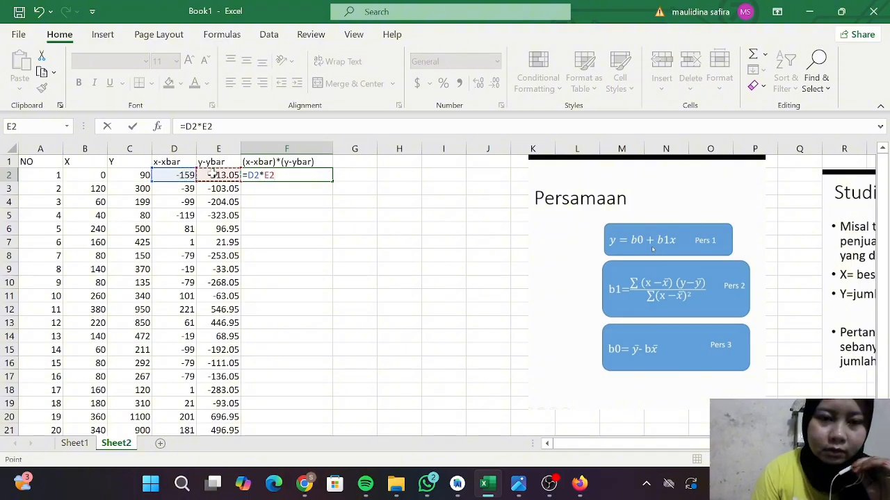
pyautogui.press('Return')
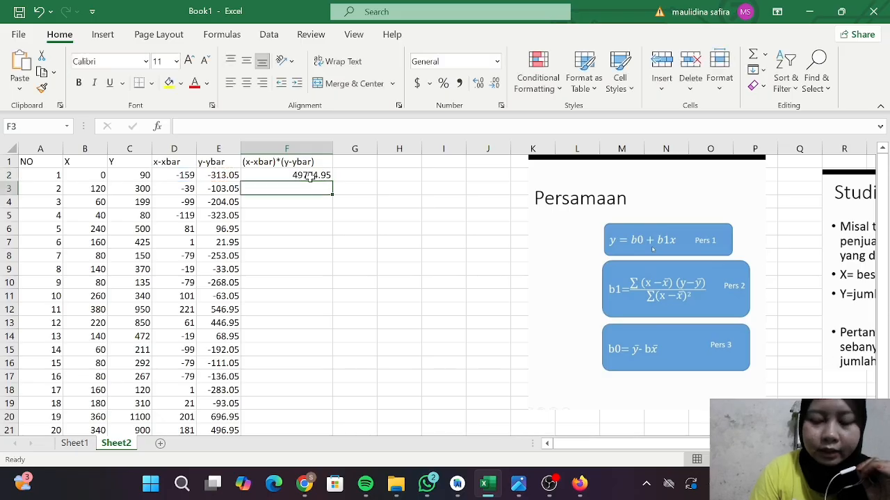
# - Fill the deviation product formula from F2 down to F21 and look over the filled column
pyautogui.click(315, 175)
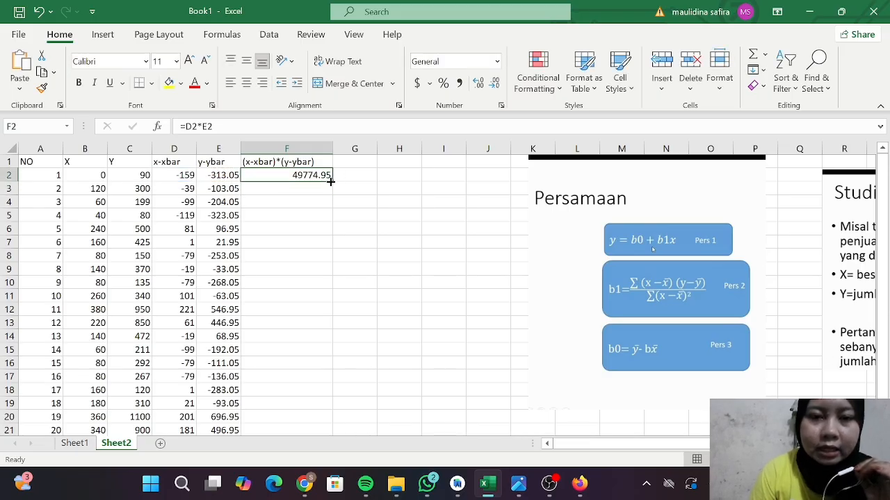
pyautogui.moveTo(333, 183); pyautogui.dragTo(293, 391)
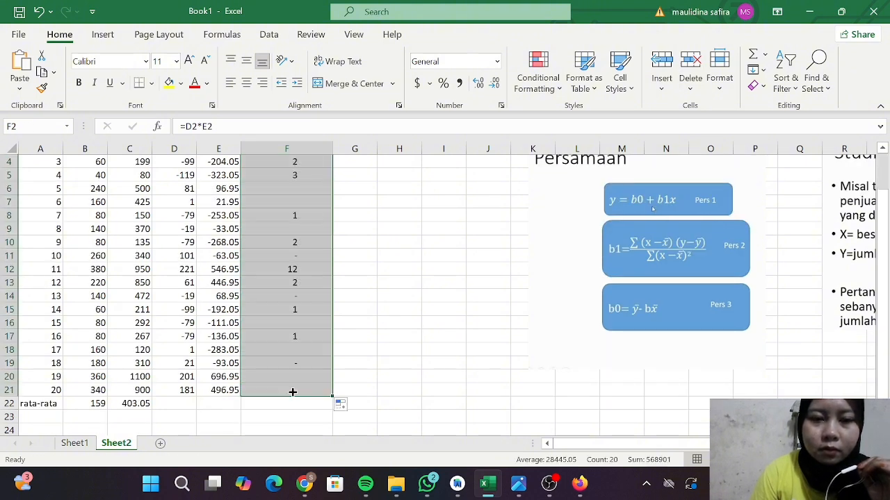
pyautogui.click(417, 258)
pyautogui.scroll(1, 417, 257)
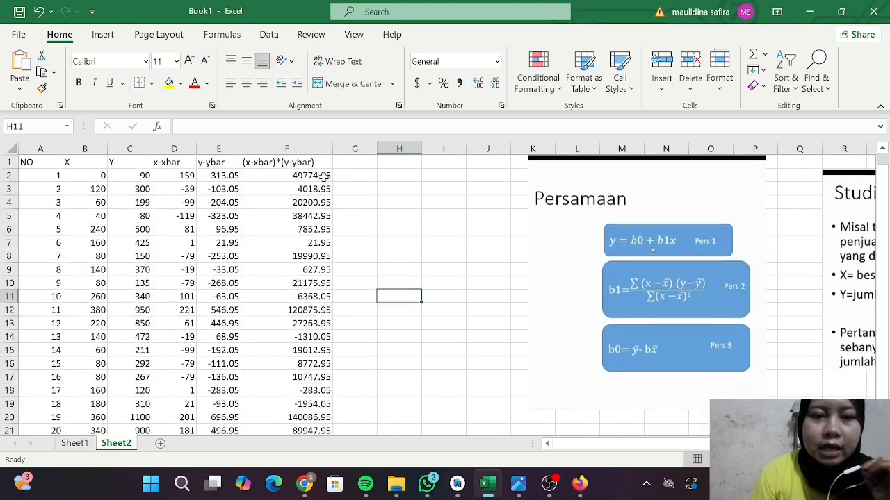
pyautogui.scroll(-1, 653, 249)
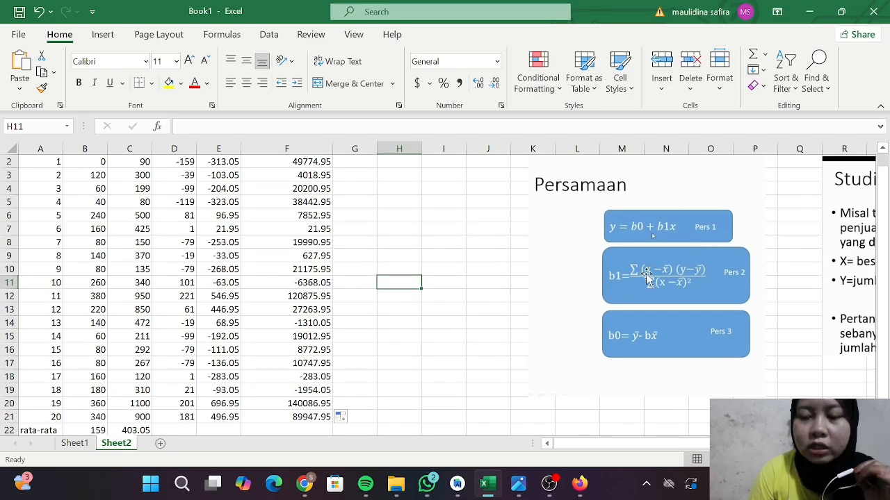
pyautogui.scroll(-3, 420, 258)
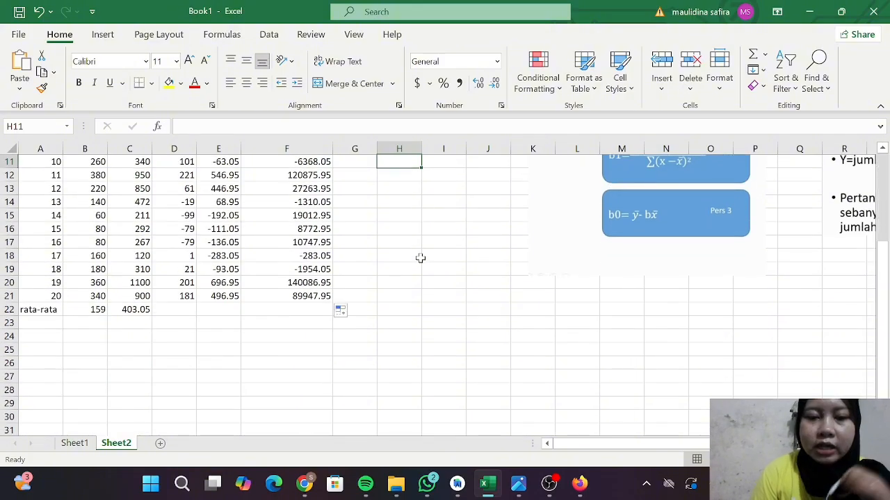
# - Total the deviation products by entering =SUM(F2:F21) in cell F23
pyautogui.click(258, 322)
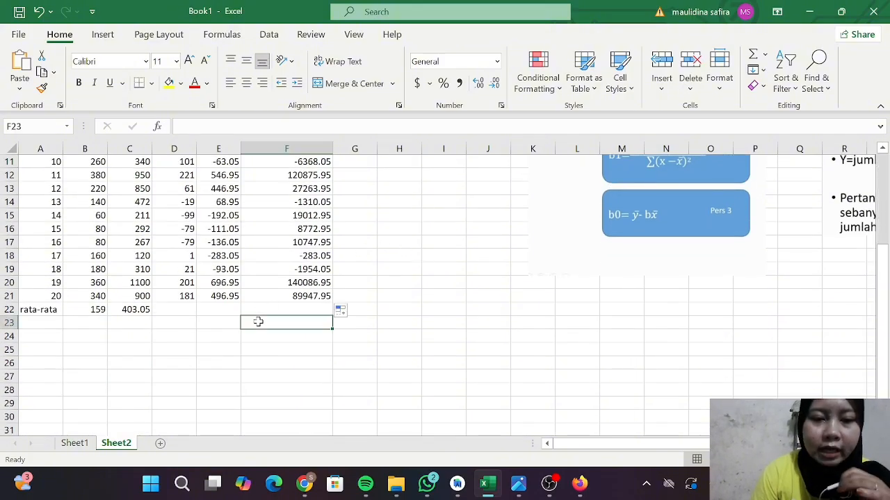
pyautogui.scroll(3, 258, 322)
pyautogui.scroll(-3, 290, 309)
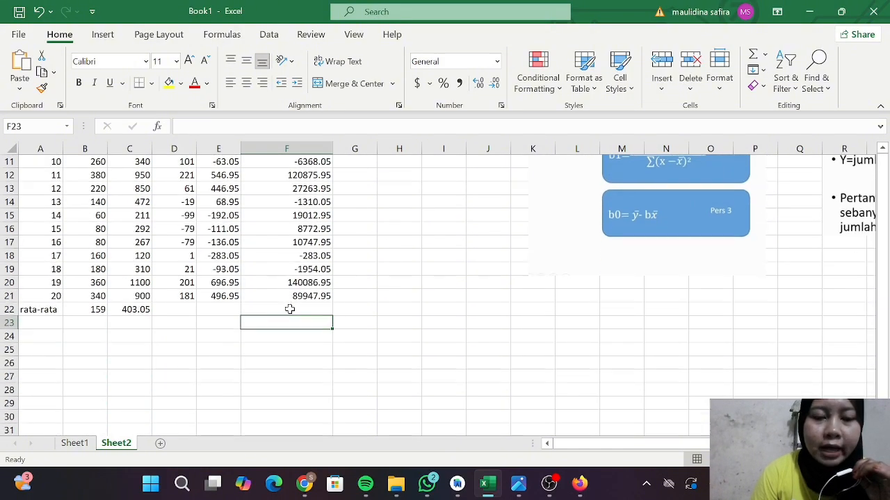
pyautogui.write('=s')
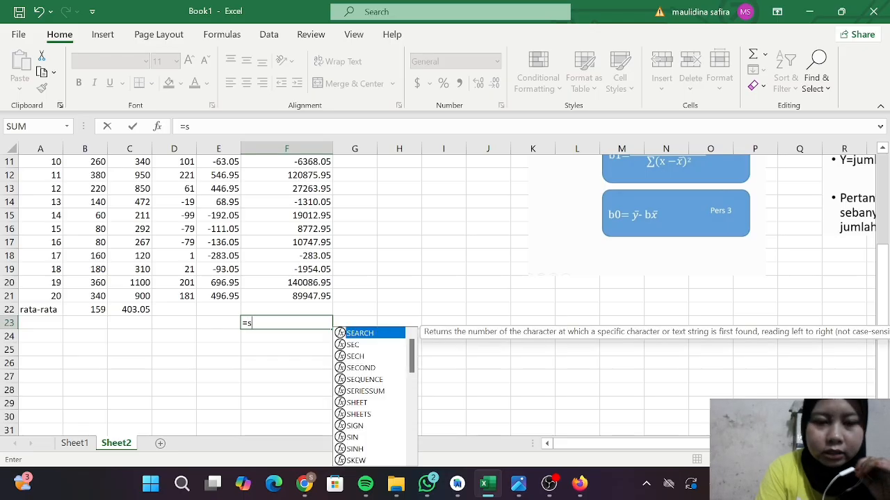
pyautogui.write('u')
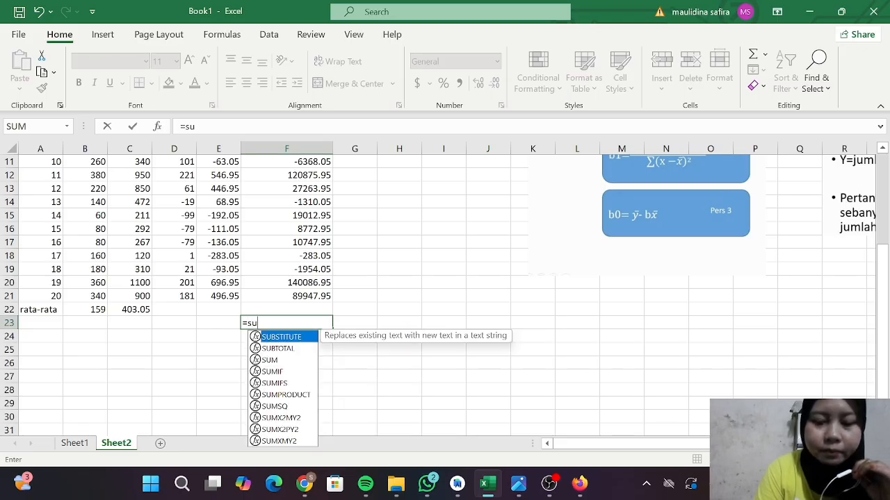
pyautogui.doubleClick(280, 360)
pyautogui.scroll(4, 305, 229)
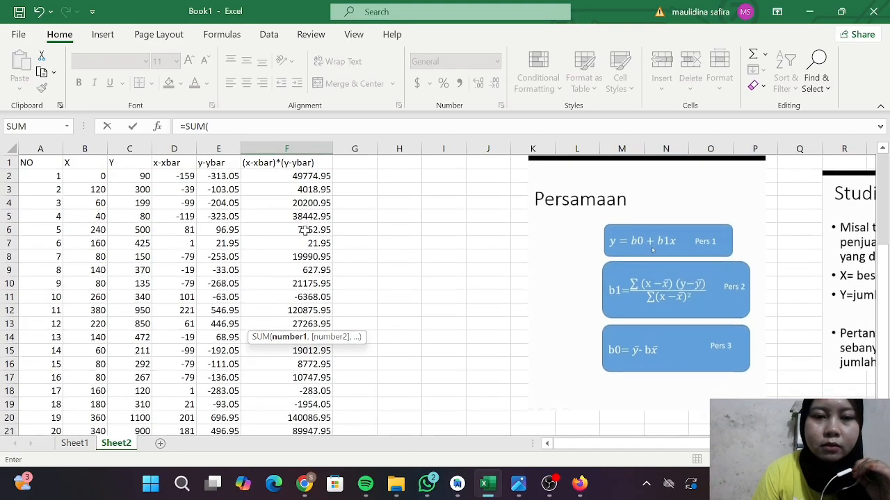
pyautogui.click(322, 175)
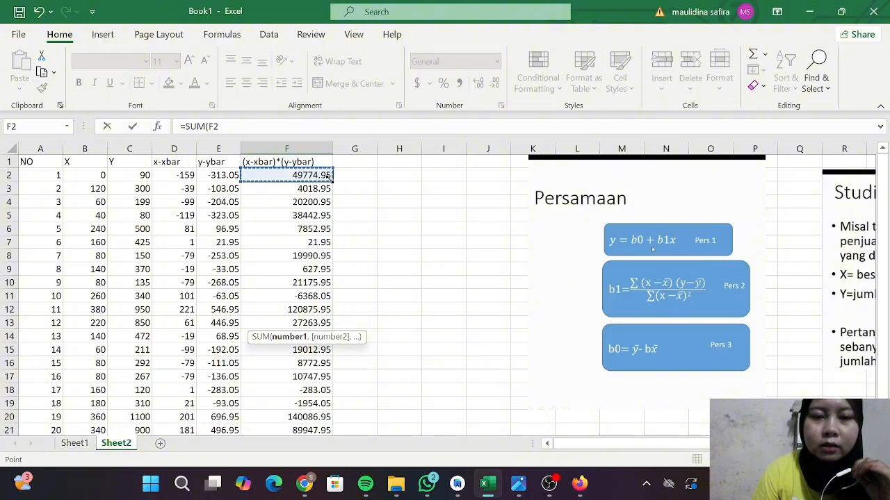
pyautogui.moveTo(333, 179); pyautogui.dragTo(293, 390)
pyautogui.write(')')
pyautogui.press('Return')
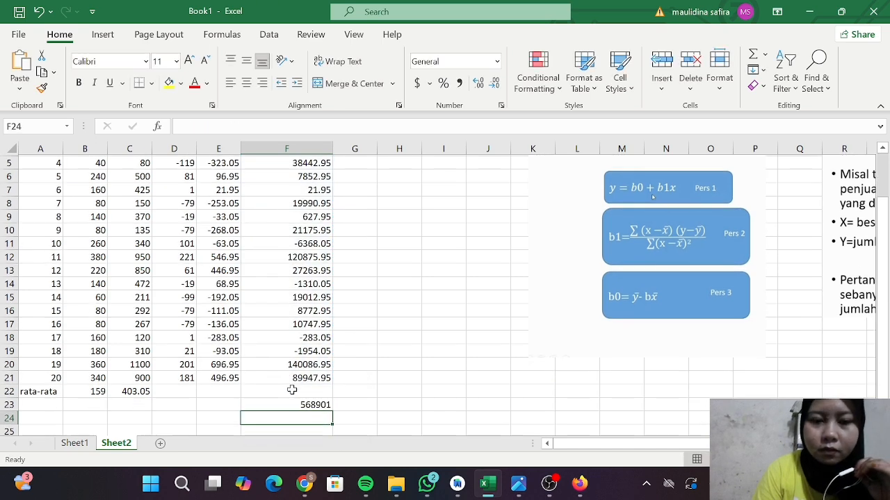
pyautogui.click(365, 397)
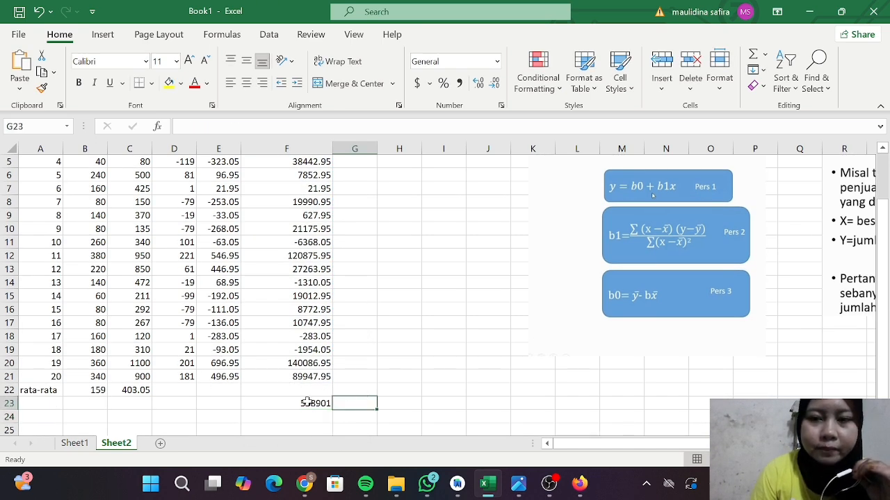
pyautogui.scroll(-1, 282, 394)
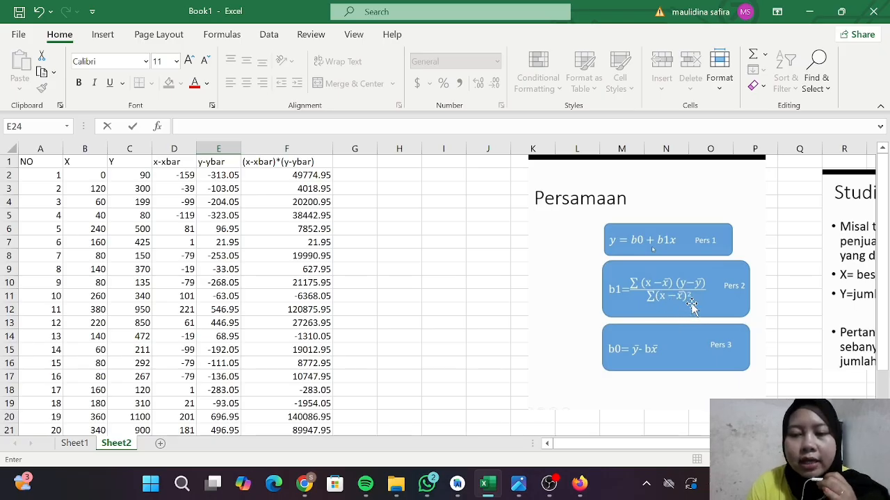
# - Enter the header (x-xbar)^2 in cell G1 and widen column G to fit it
pyautogui.click(358, 162)
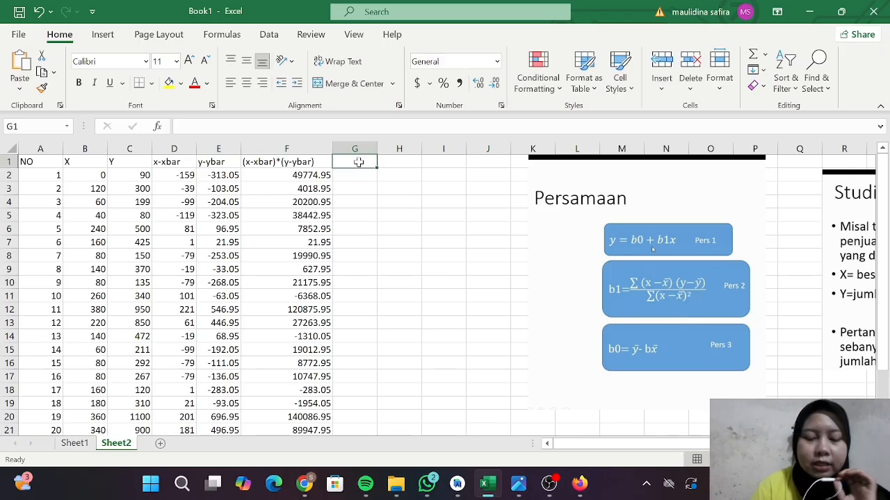
pyautogui.write('(x-xbar)^2')
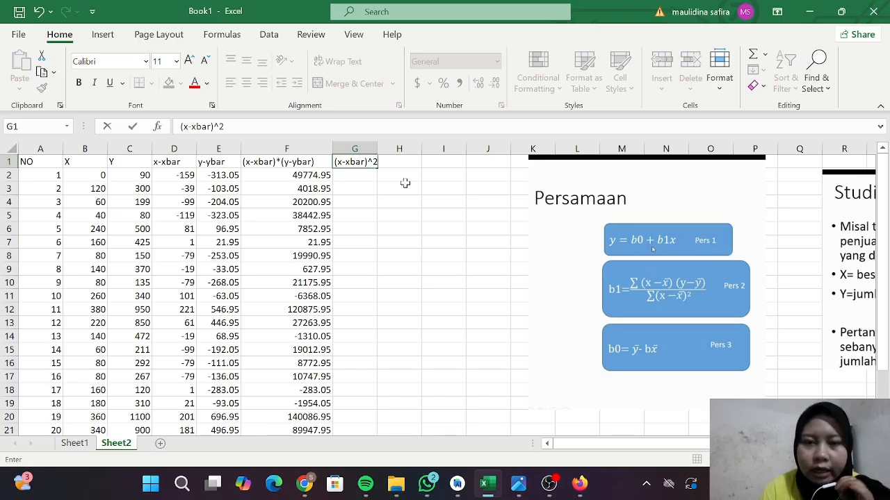
pyautogui.moveTo(405, 184); pyautogui.dragTo(387, 149)
pyautogui.click(377, 146)
pyautogui.click(396, 217)
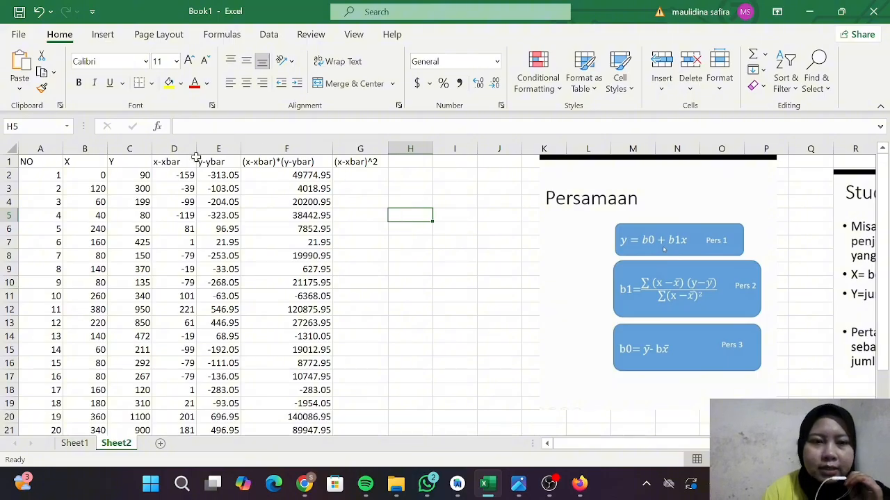
# - Enter the formula =D2^2 in cell G2 to square the first X deviation
pyautogui.click(360, 179)
pyautogui.write('=')
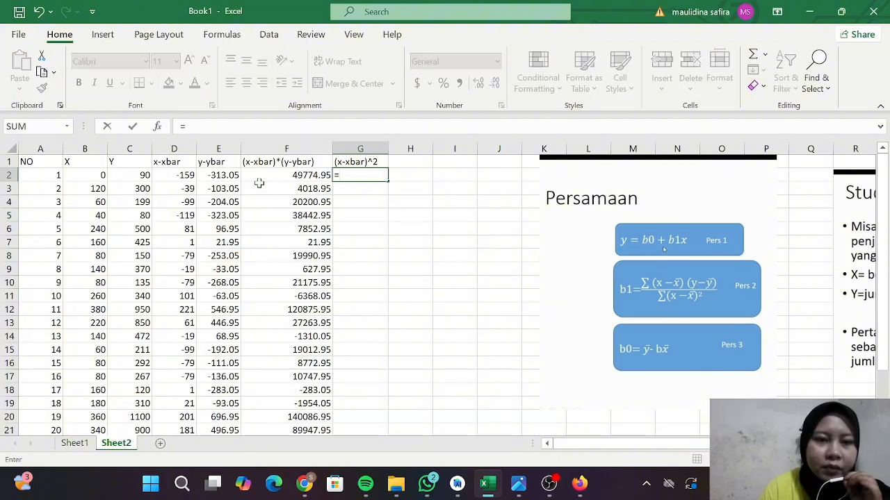
pyautogui.click(186, 178)
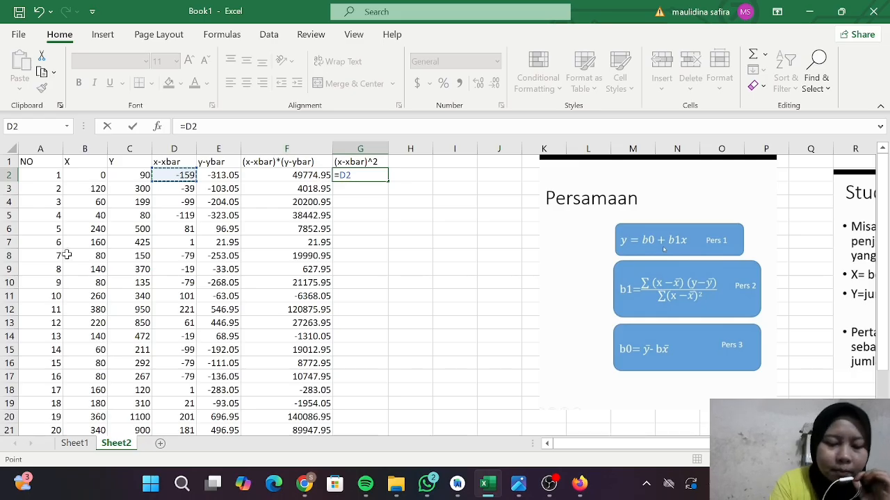
pyautogui.write('^2')
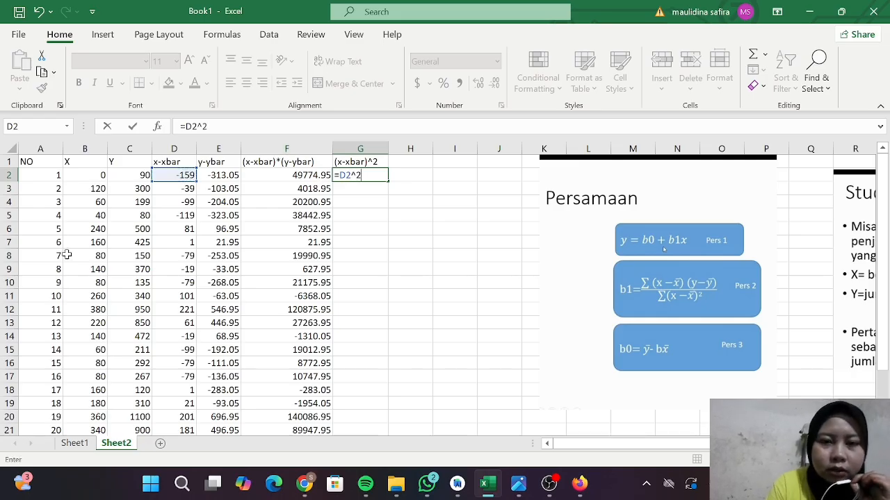
pyautogui.press('Return')
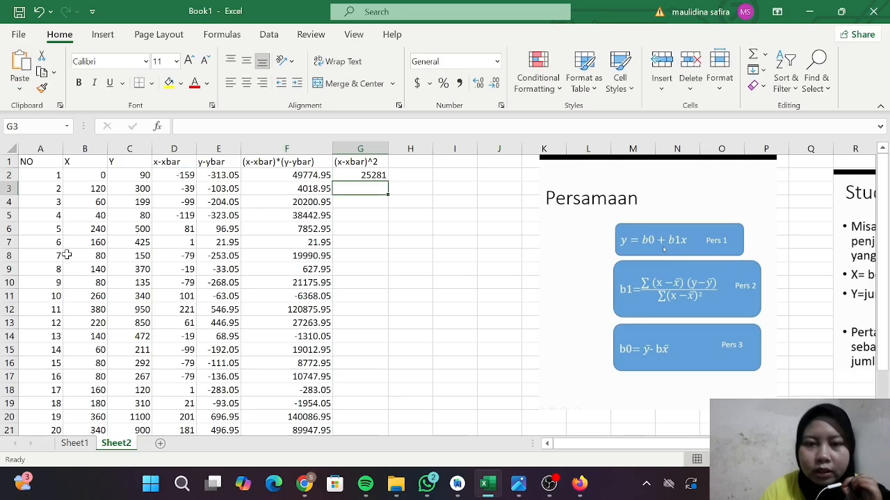
pyautogui.click(372, 175)
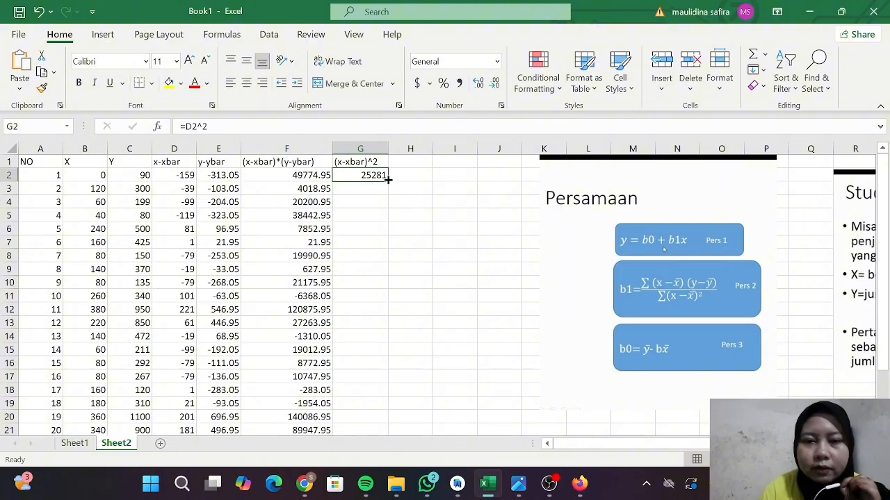
pyautogui.moveTo(384, 178); pyautogui.dragTo(367, 381)
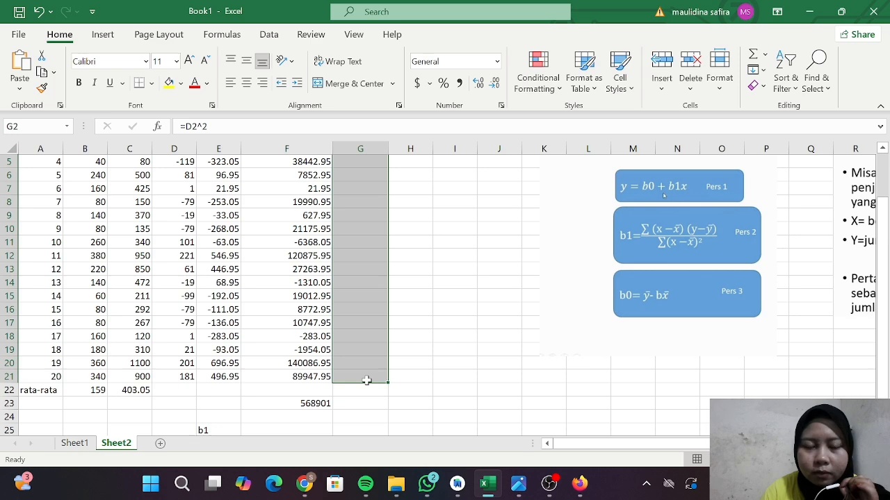
pyautogui.click(366, 381)
pyautogui.scroll(2, 368, 348)
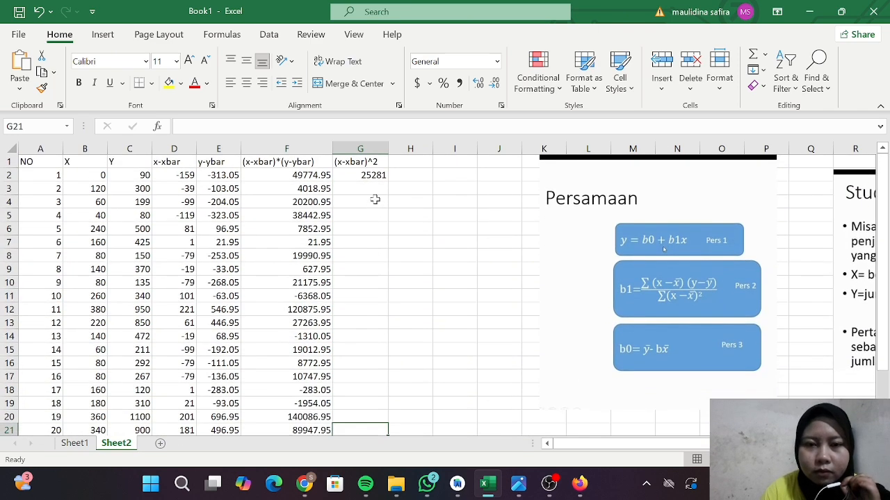
# - Fill the squared deviation formula from G2 down to G21
pyautogui.click(381, 177)
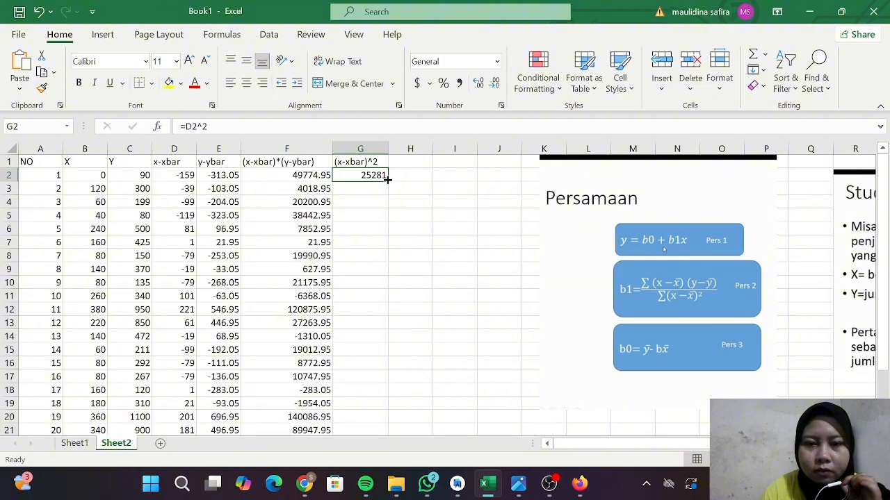
pyautogui.moveTo(386, 177); pyautogui.dragTo(366, 400)
pyautogui.click(451, 353)
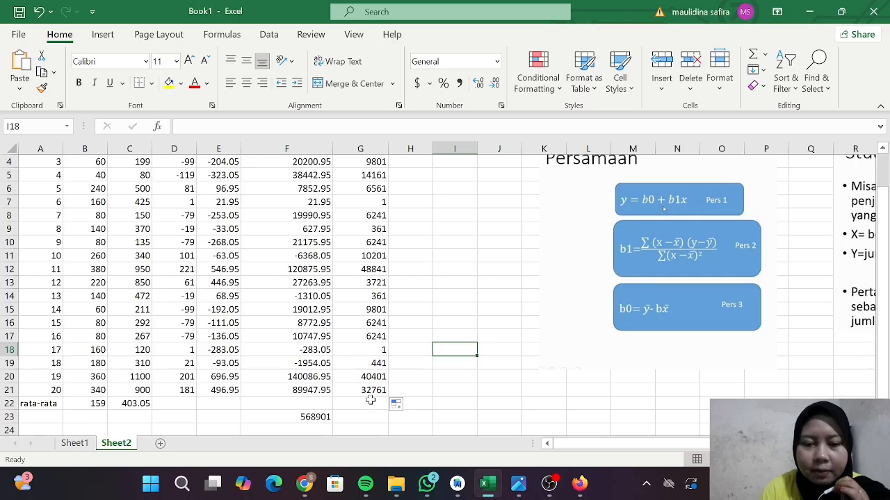
pyautogui.scroll(-1, 370, 399)
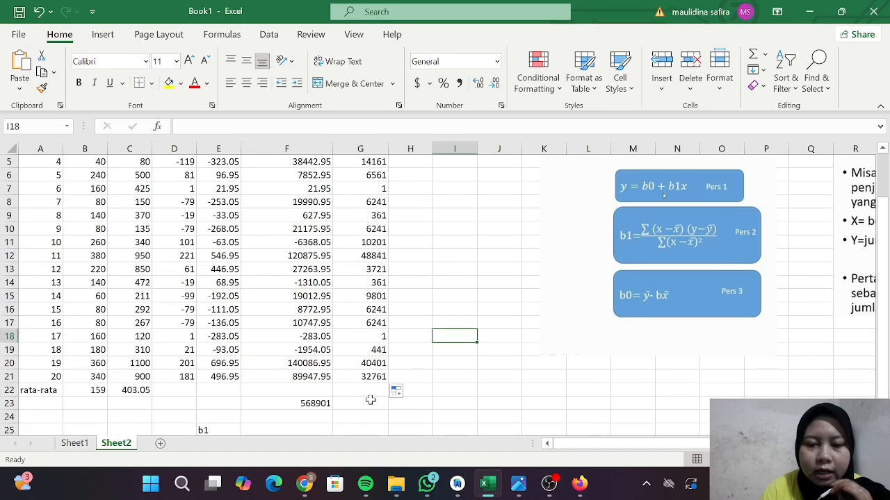
# - Total the squared X deviations by entering a SUM formula over G2:G21 in cell G23
pyautogui.click(361, 411)
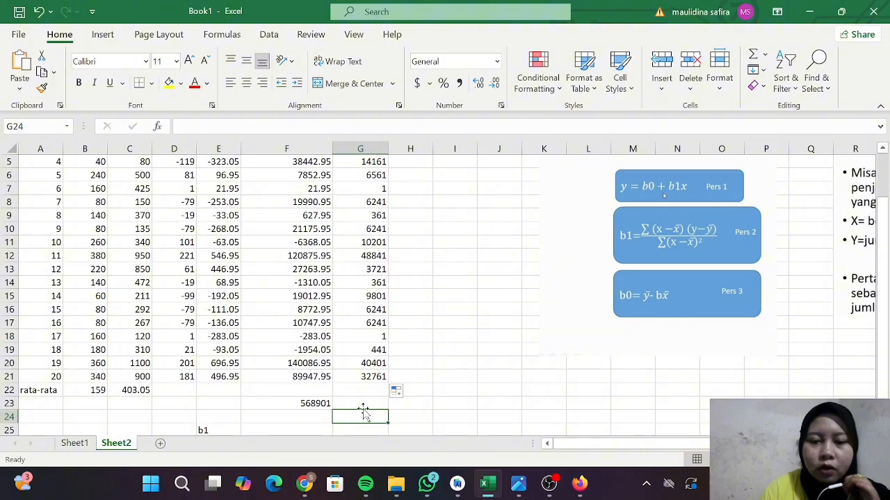
pyautogui.click(364, 403)
pyautogui.write('=')
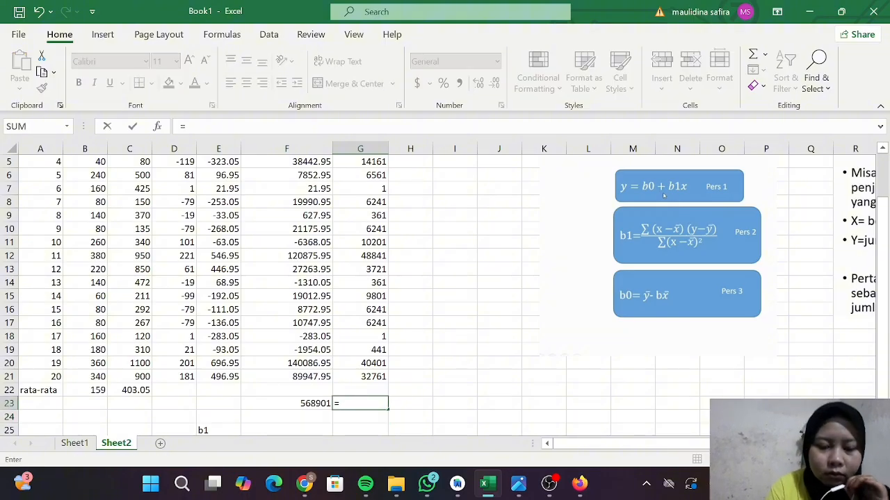
pyautogui.write('su')
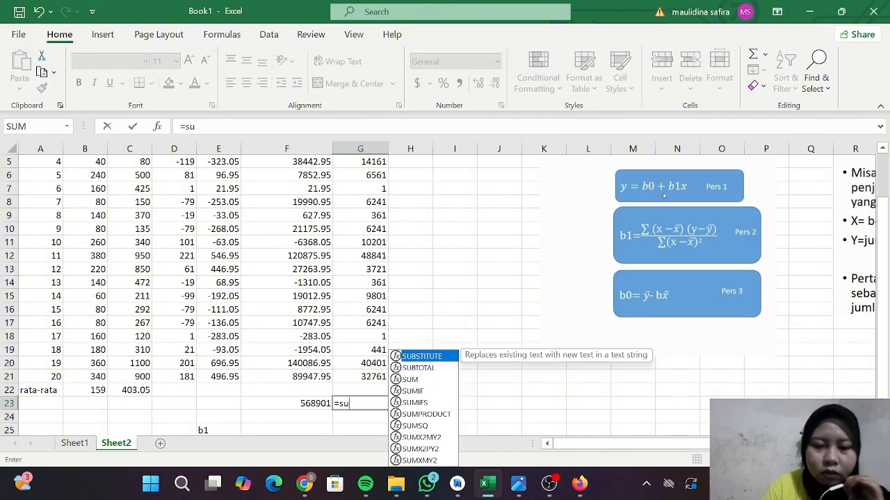
pyautogui.click(410, 380)
pyautogui.doubleClick(410, 380)
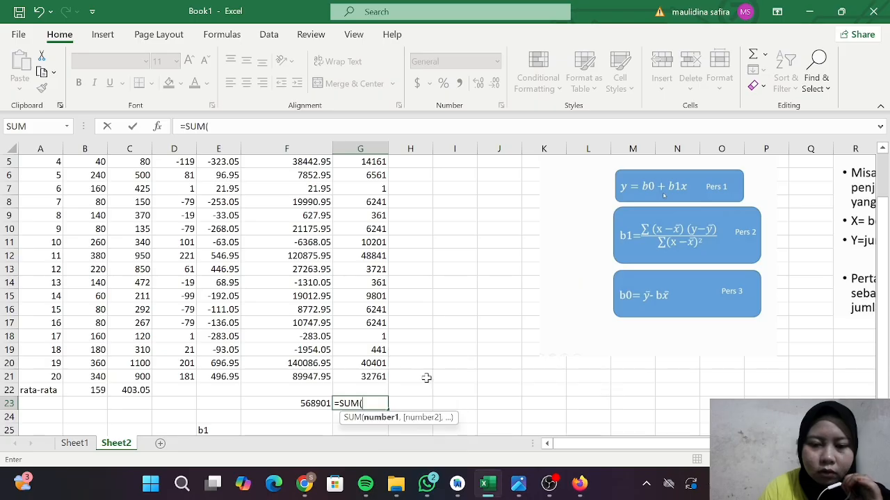
pyautogui.scroll(2, 407, 326)
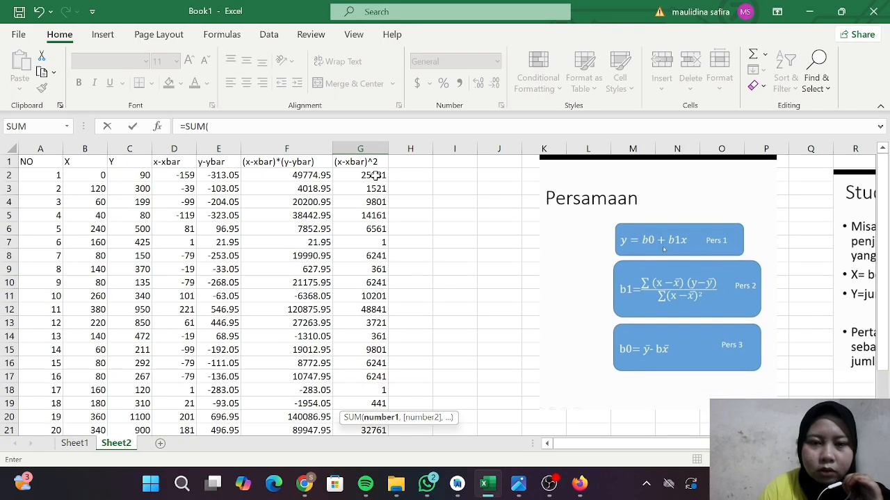
pyautogui.moveTo(375, 175); pyautogui.dragTo(362, 394)
pyautogui.write(')')
pyautogui.press('Return')
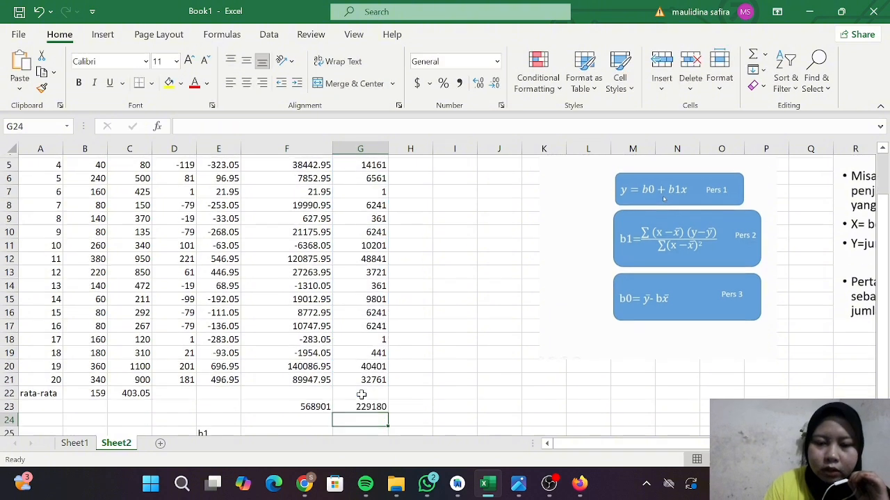
pyautogui.click(451, 403)
pyautogui.scroll(-2, 452, 400)
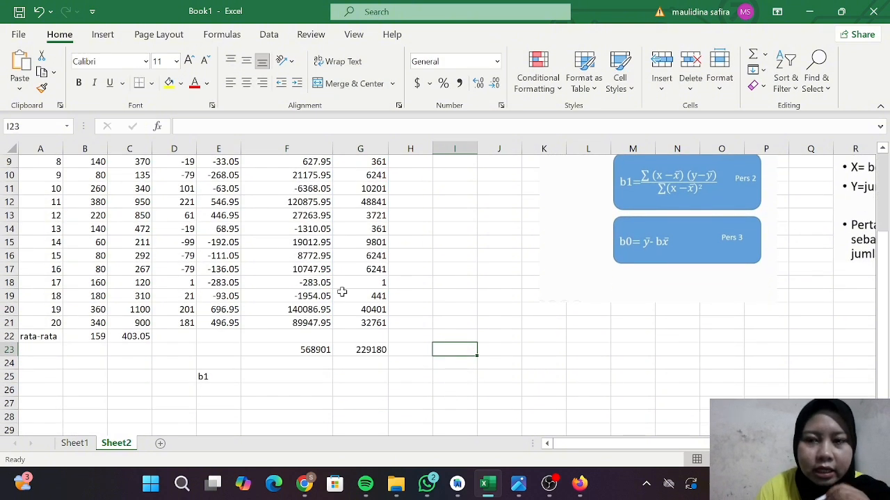
# - Calculate b1 in cell F25 with the formula =F23/G23, dividing the summed deviation products by the summed squared X deviations
pyautogui.scroll(2, 552, 236)
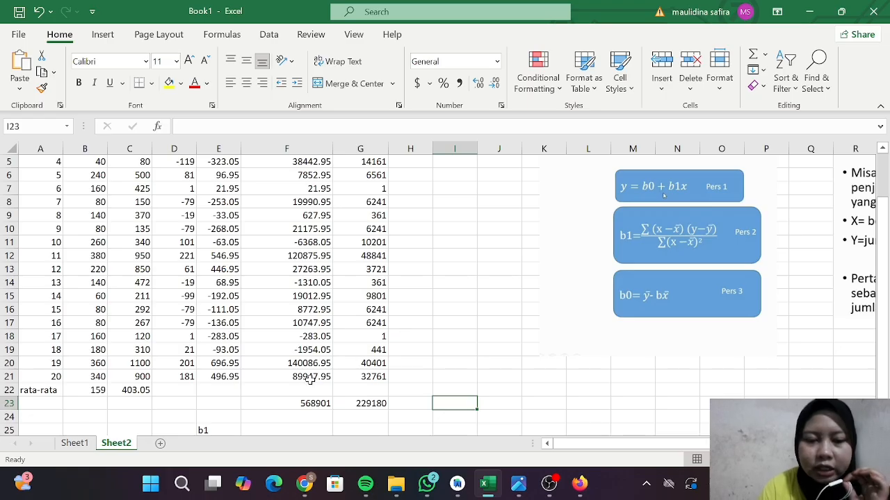
pyautogui.scroll(-1, 310, 379)
pyautogui.click(273, 420)
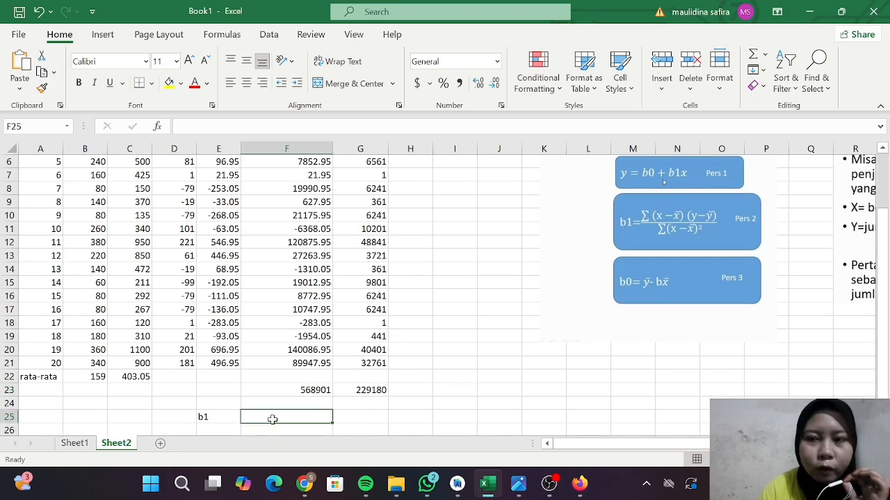
pyautogui.click(301, 391)
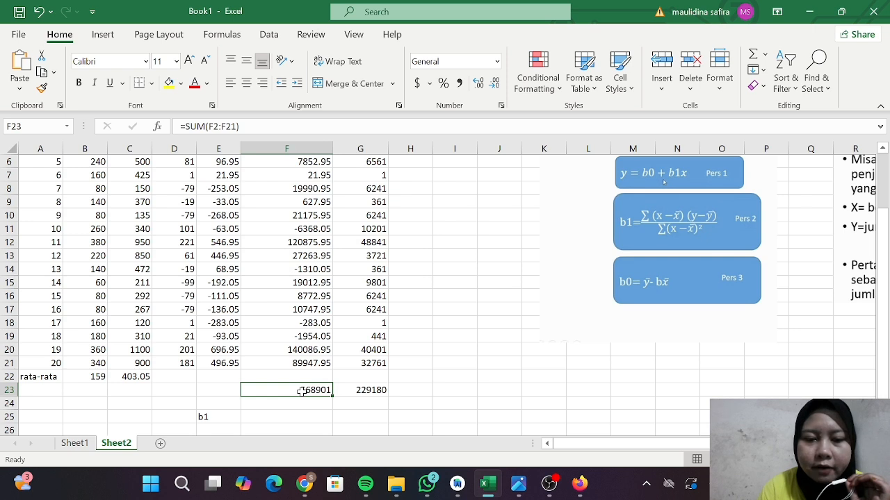
pyautogui.click(278, 422)
pyautogui.write('=')
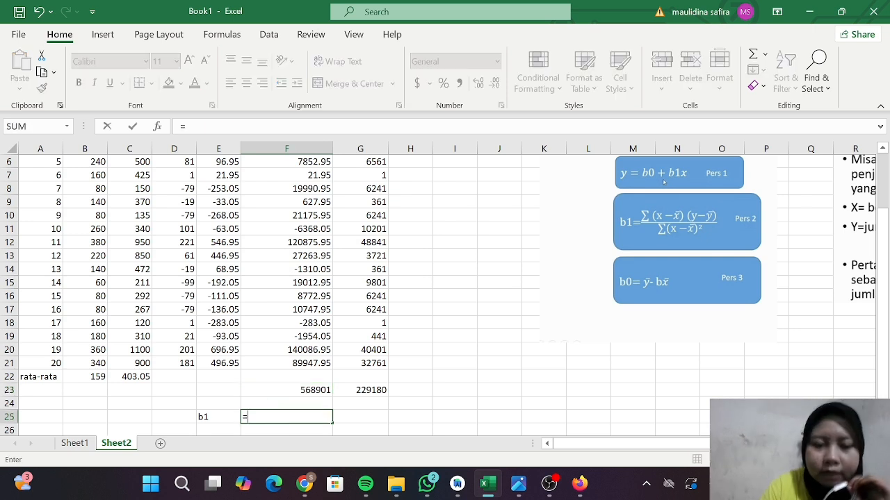
pyautogui.click(292, 389)
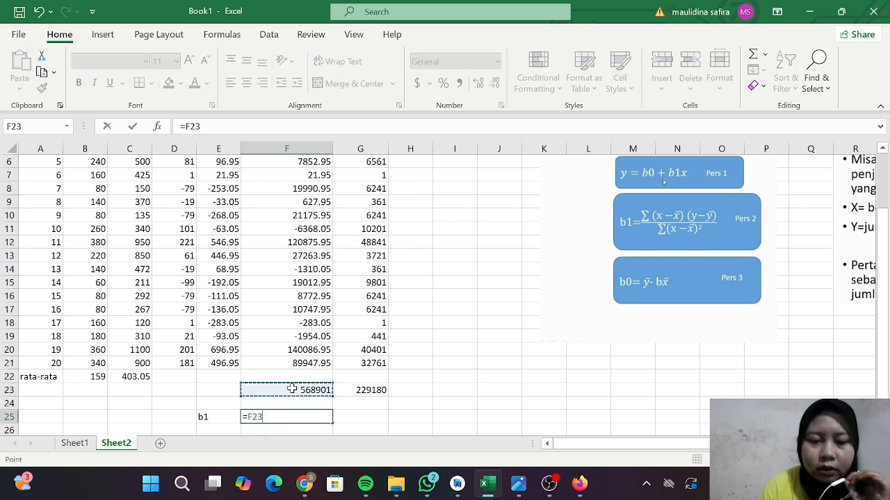
pyautogui.write('/')
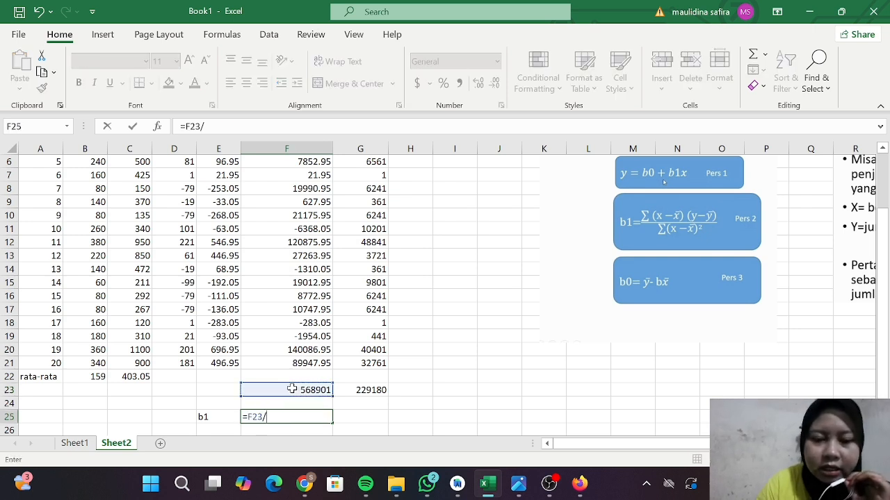
pyautogui.click(367, 393)
pyautogui.press('Return')
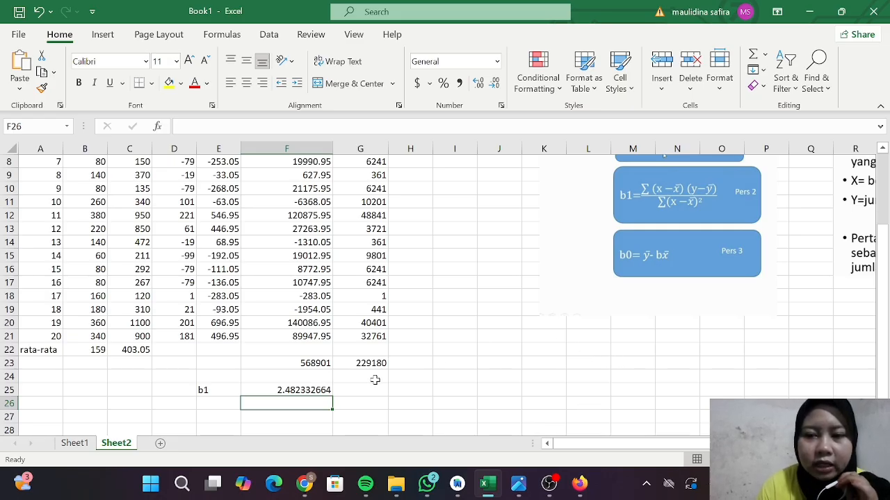
# - Enter the label b0 in cell E26, below the b1 label
pyautogui.click(226, 408)
pyautogui.write('b1')
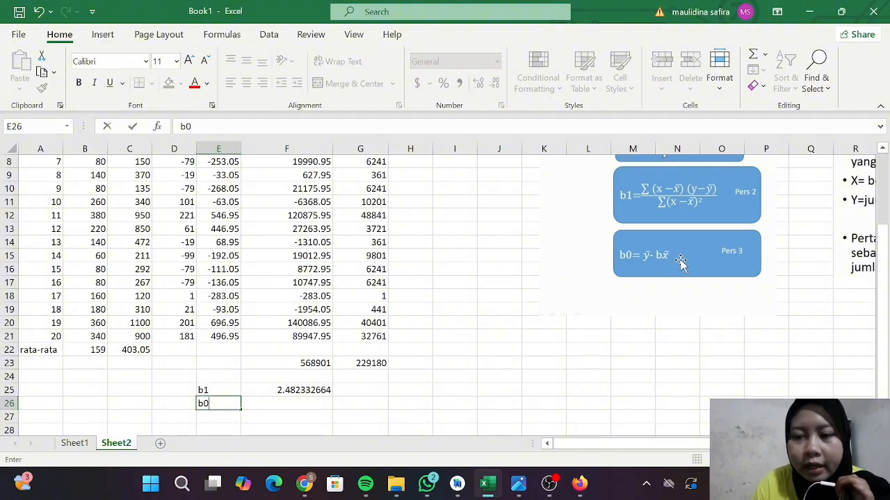
pyautogui.press('Tab')
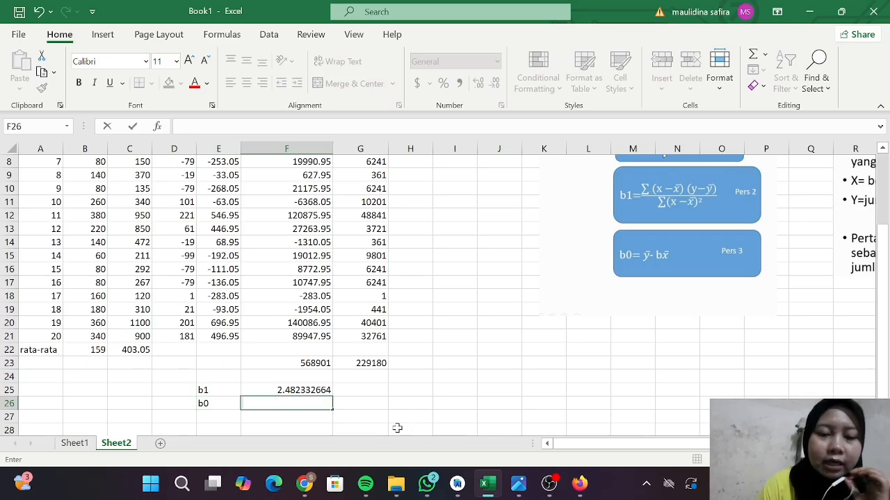
# - Calculate b0 in cell F26 with the formula =C22-(F25*B22), using the Y mean, b1 and the X mean
pyautogui.write('=')
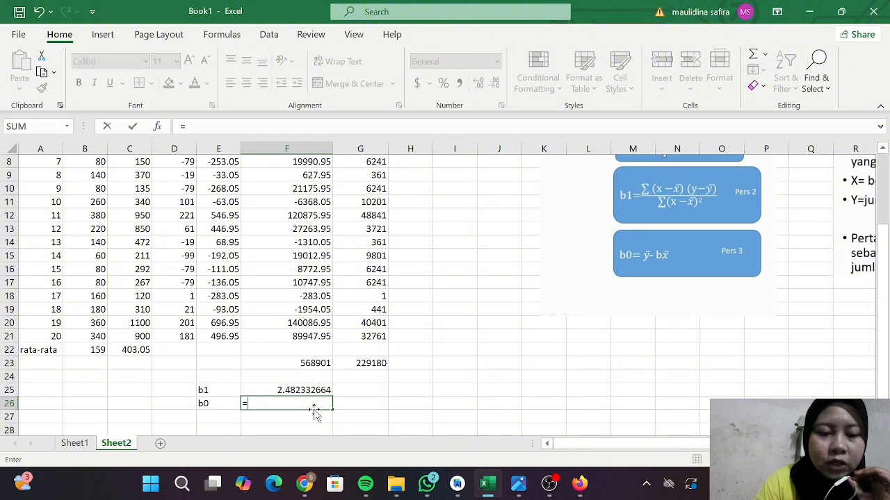
pyautogui.click(141, 352)
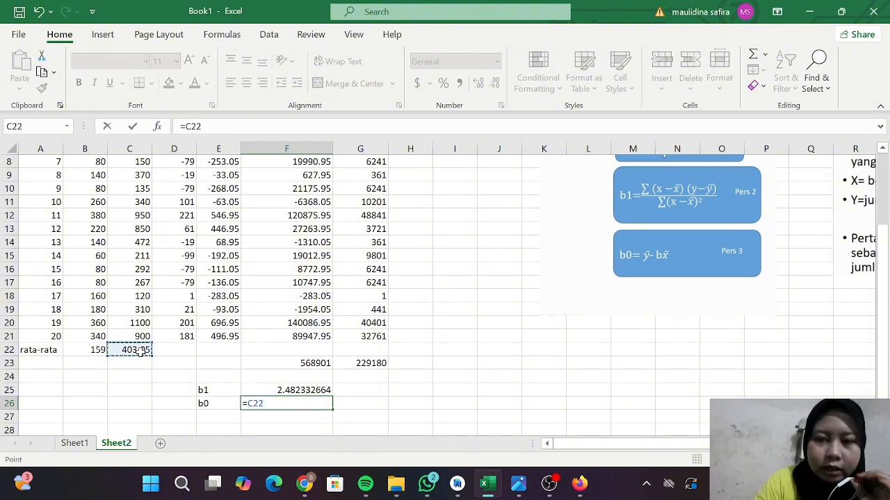
pyautogui.write('-(')
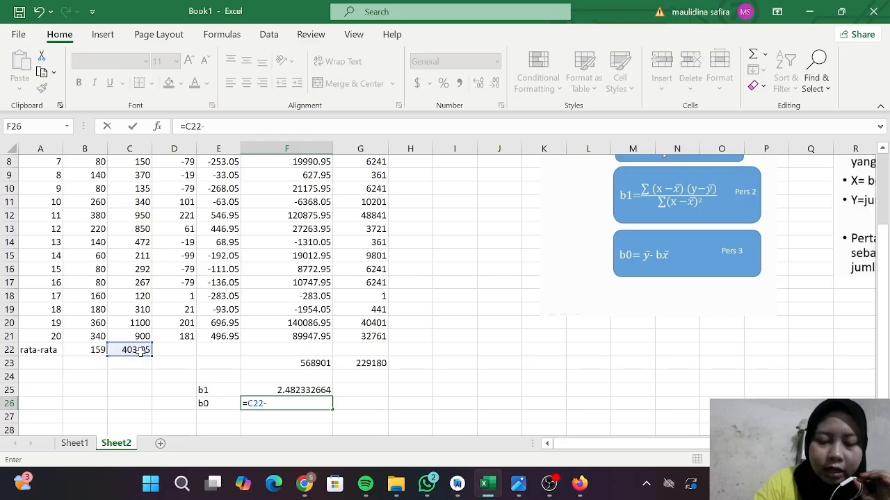
pyautogui.click(317, 394)
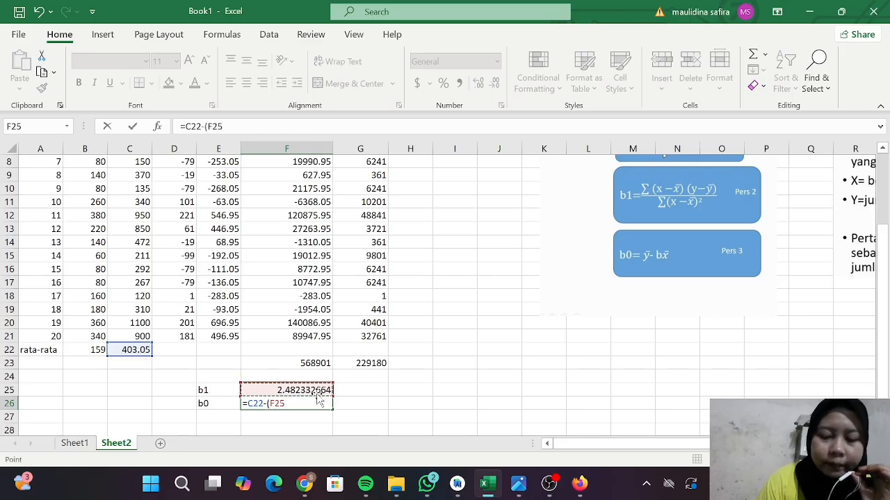
pyautogui.write('*')
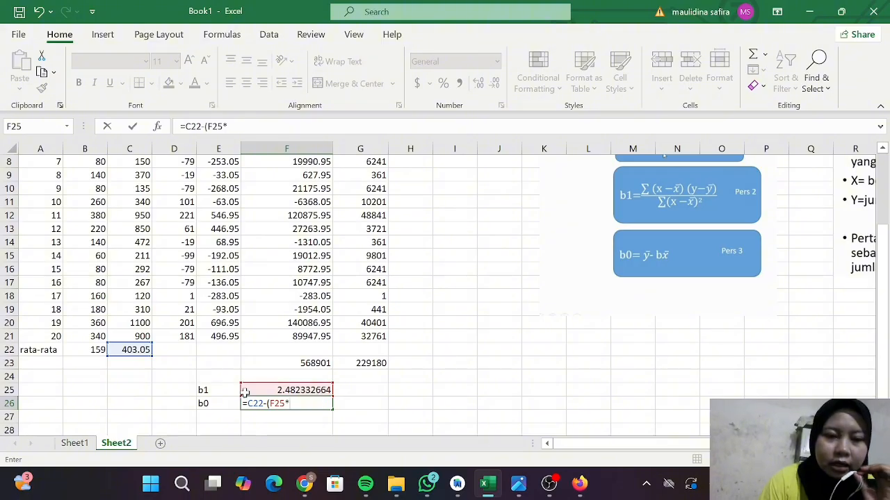
pyautogui.click(100, 351)
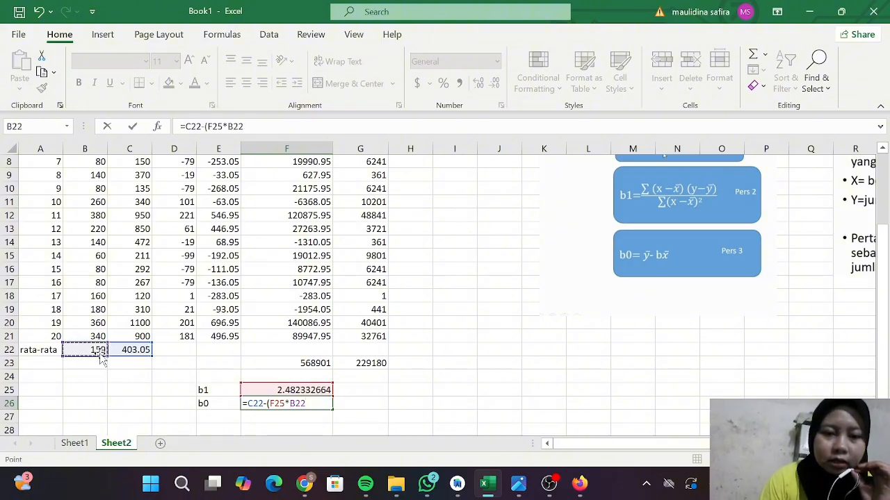
pyautogui.write(')')
pyautogui.press('Return')
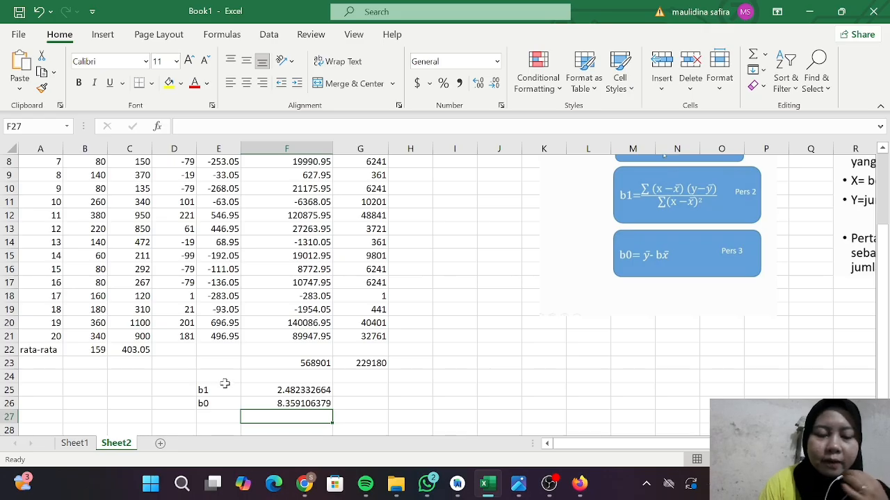
# - Review the case study question and the regression equation y = b0 + b1x alongside the computed coefficients
pyautogui.hscroll(2, 392, 388)
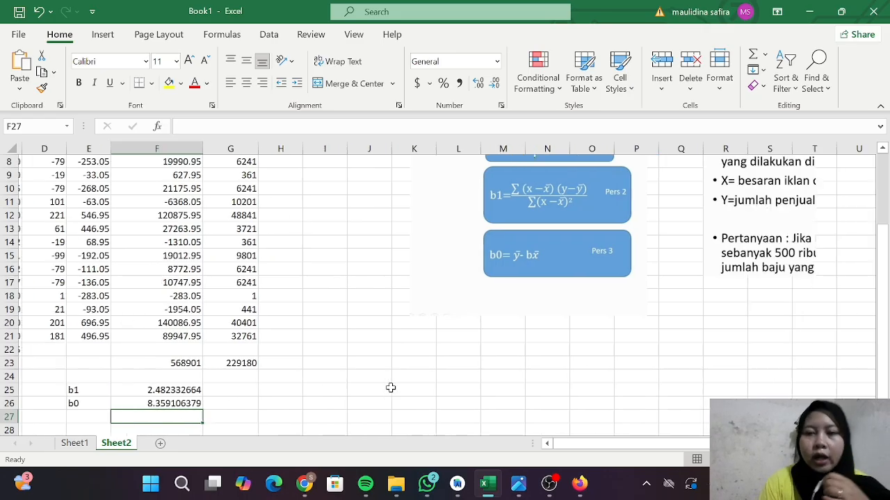
pyautogui.scroll(1, 391, 387)
pyautogui.hscroll(3, 606, 337)
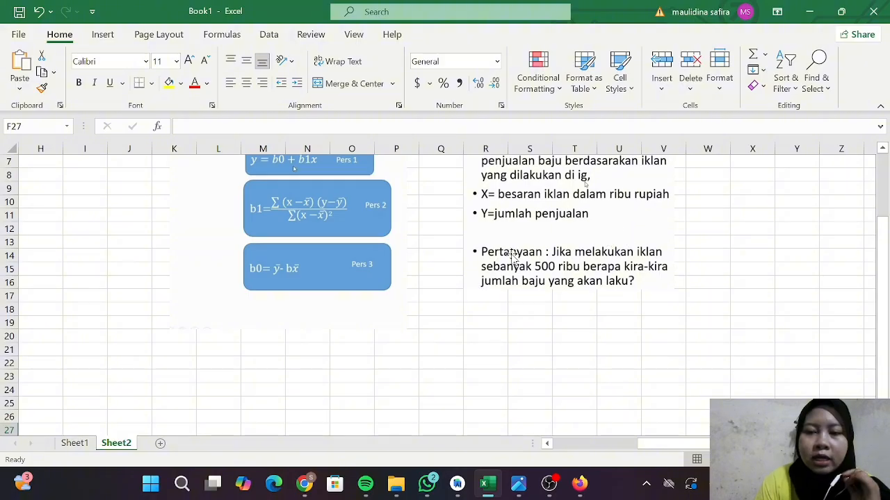
pyautogui.hscroll(-4, 539, 276)
pyautogui.scroll(2, 540, 277)
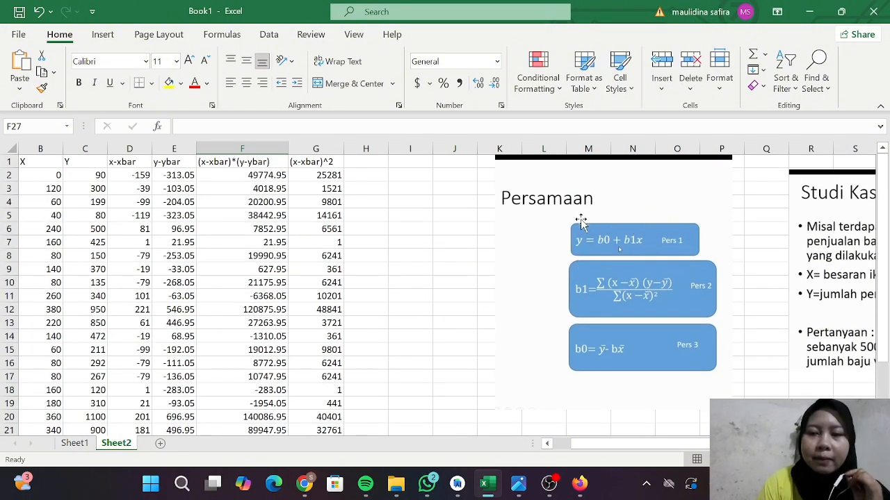
pyautogui.scroll(-2, 581, 215)
pyautogui.scroll(-1, 424, 299)
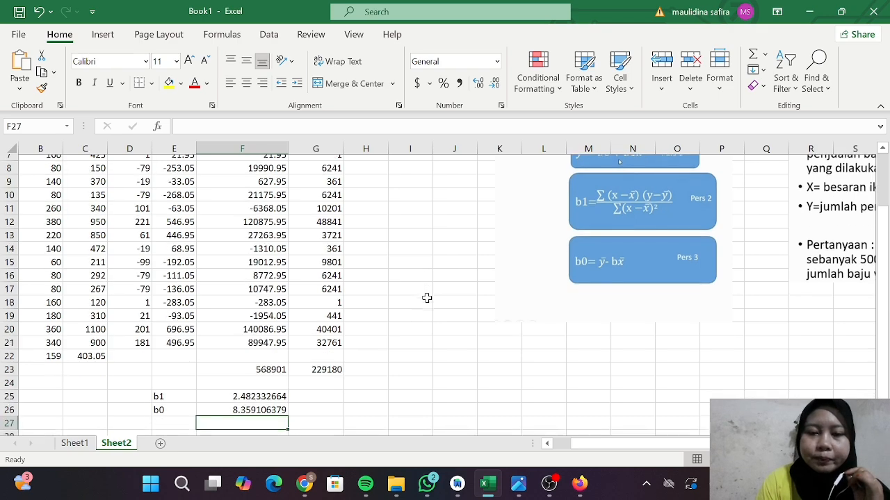
pyautogui.scroll(-1, 431, 333)
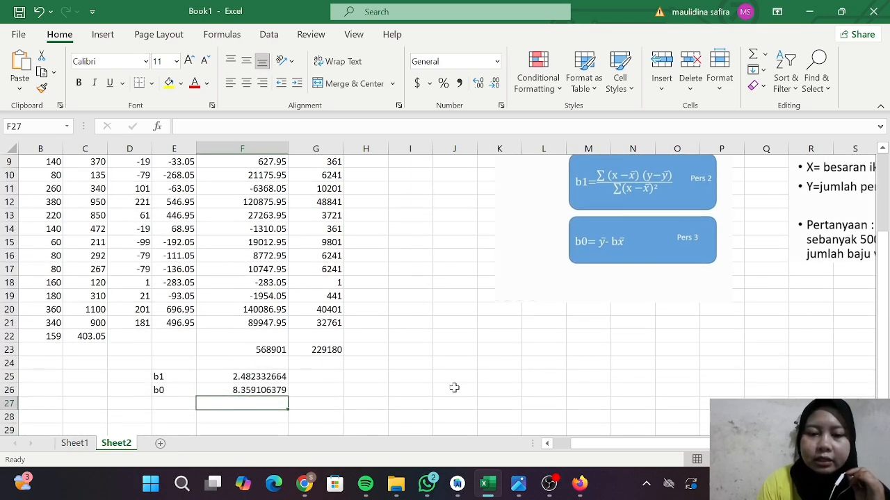
pyautogui.click(459, 389)
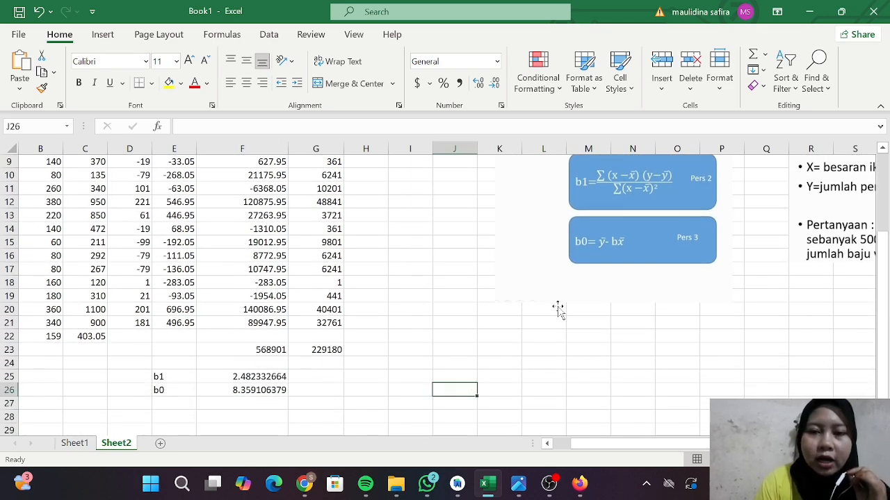
pyautogui.scroll(4, 557, 308)
pyautogui.hscroll(1, 556, 308)
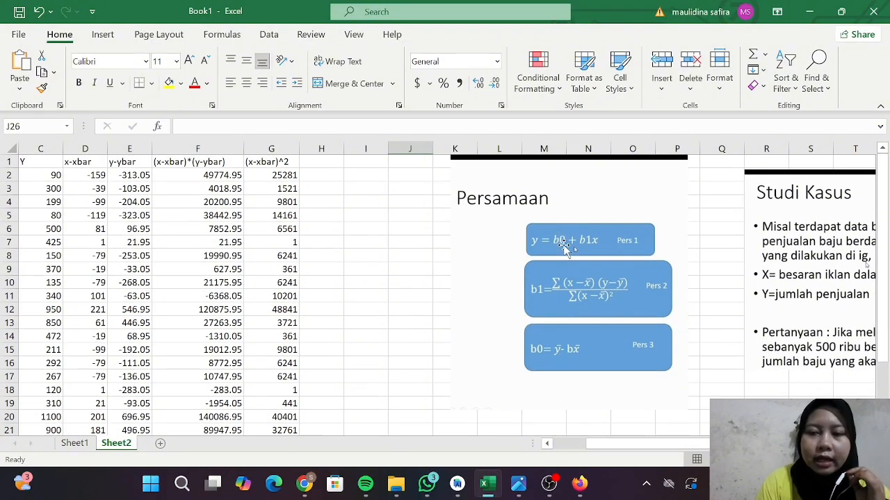
pyautogui.scroll(-4, 564, 244)
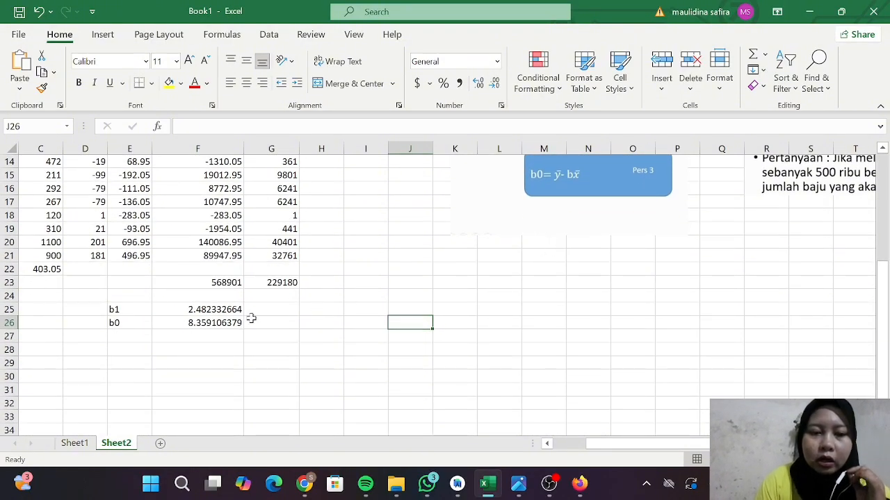
# - Enter the advertising value 500 in cell I26 as the X input for the prediction
pyautogui.click(348, 322)
pyautogui.write('5')
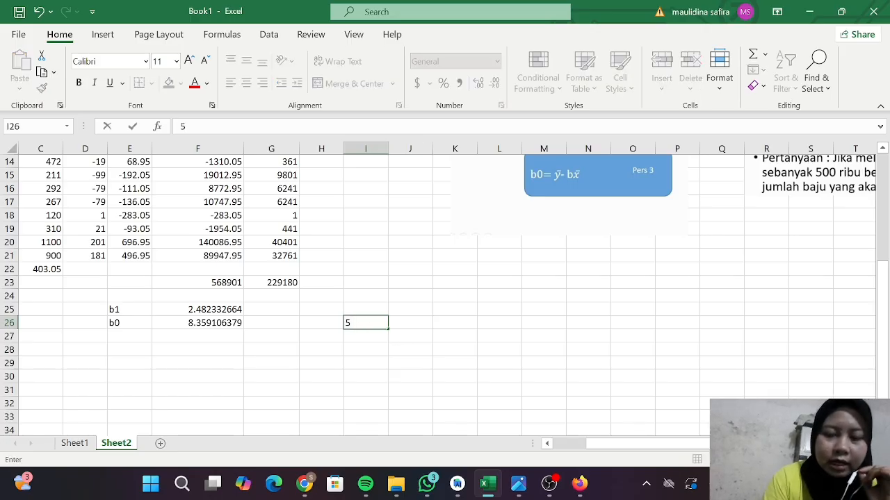
pyautogui.write('00')
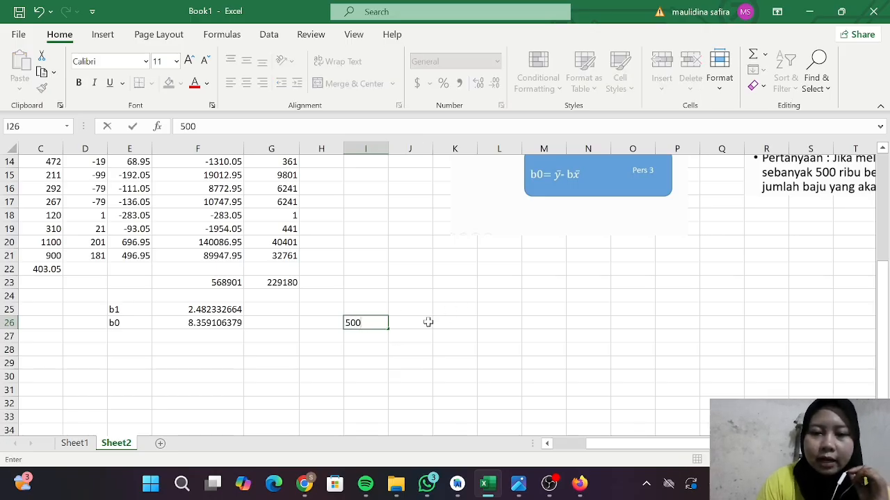
# - Calculate the predicted y in cell J26 with the formula =F26+(F25*I26), using b0, b1 and the X input
pyautogui.click(428, 323)
pyautogui.write('=')
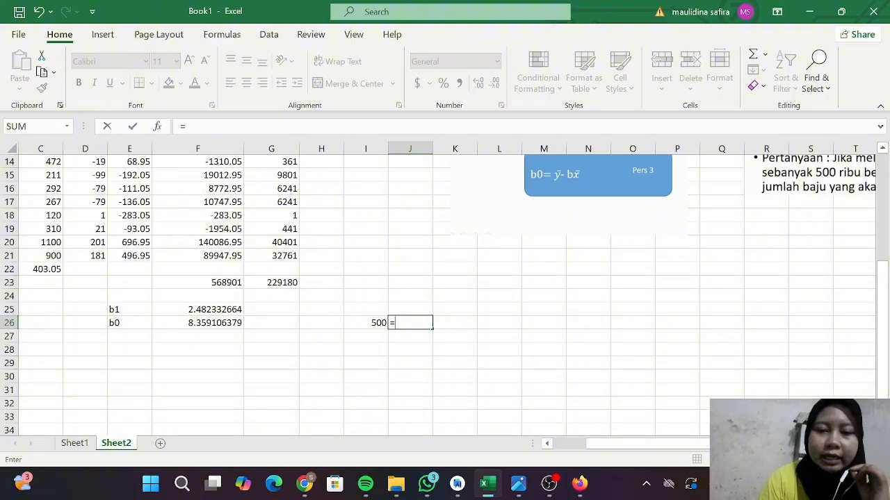
pyautogui.scroll(2, 327, 327)
pyautogui.scroll(-1, 292, 333)
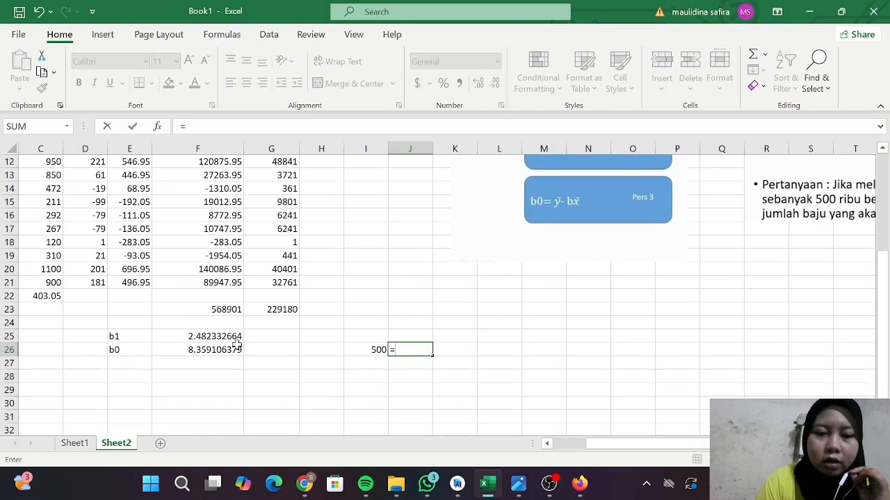
pyautogui.click(236, 347)
pyautogui.scroll(5, 370, 324)
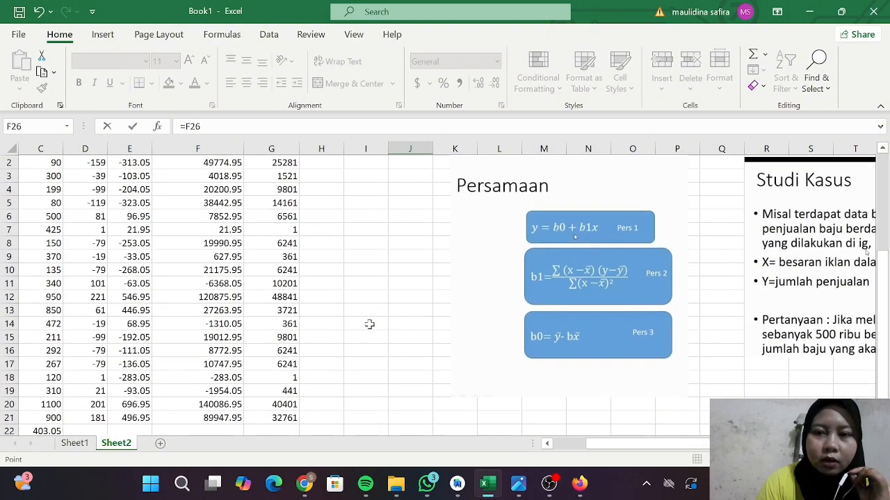
pyautogui.scroll(-2, 370, 324)
pyautogui.write('=')
pyautogui.press('BackSpace')
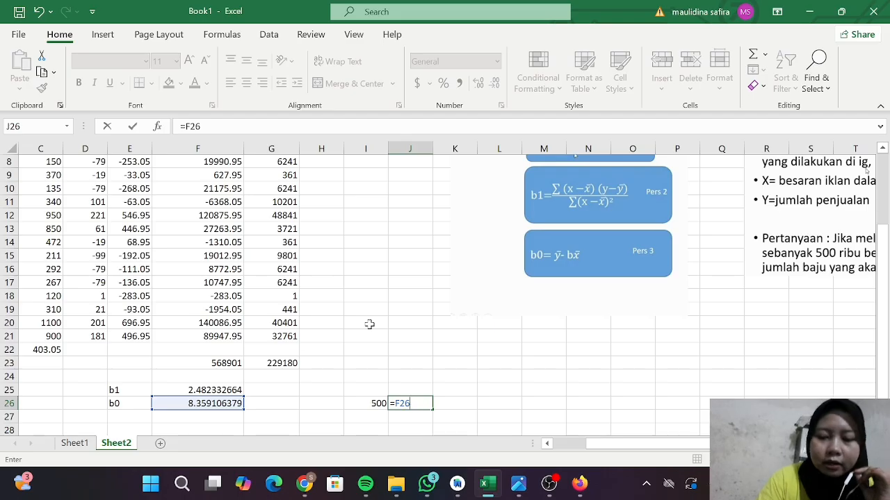
pyautogui.scroll(3, 377, 335)
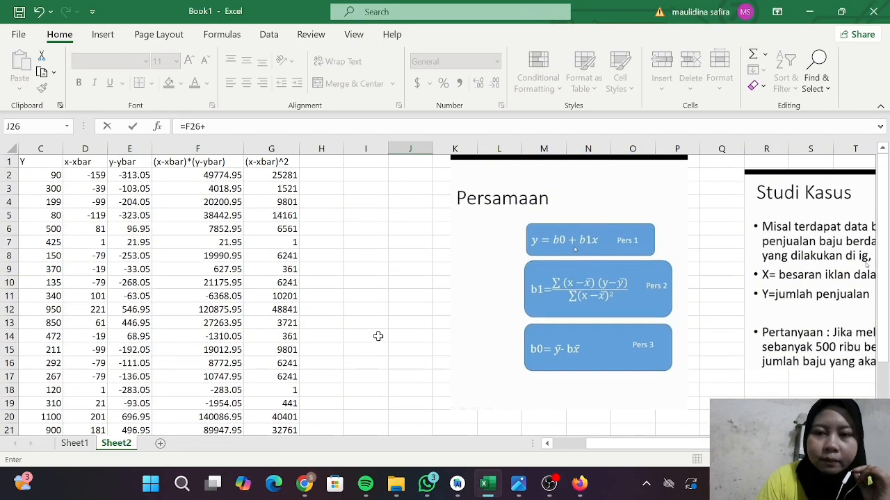
pyautogui.scroll(-2, 547, 255)
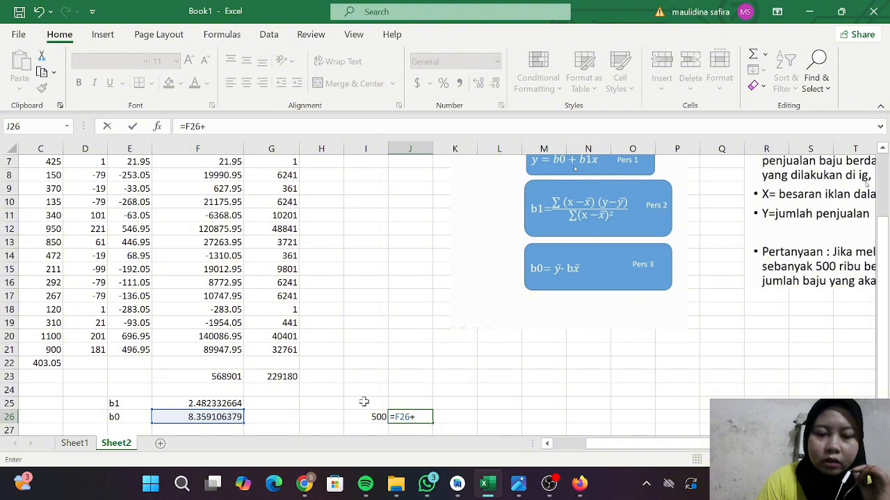
pyautogui.press('BackSpace')
pyautogui.write('+(')
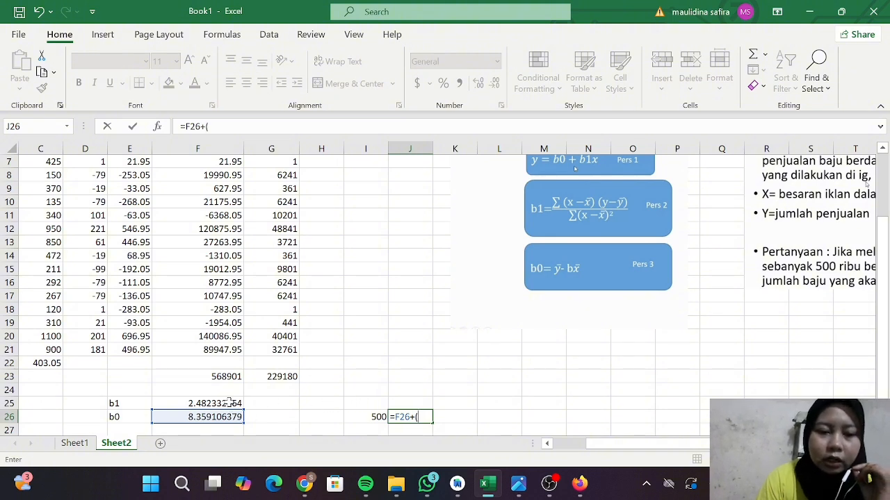
pyautogui.click(230, 403)
pyautogui.click(373, 418)
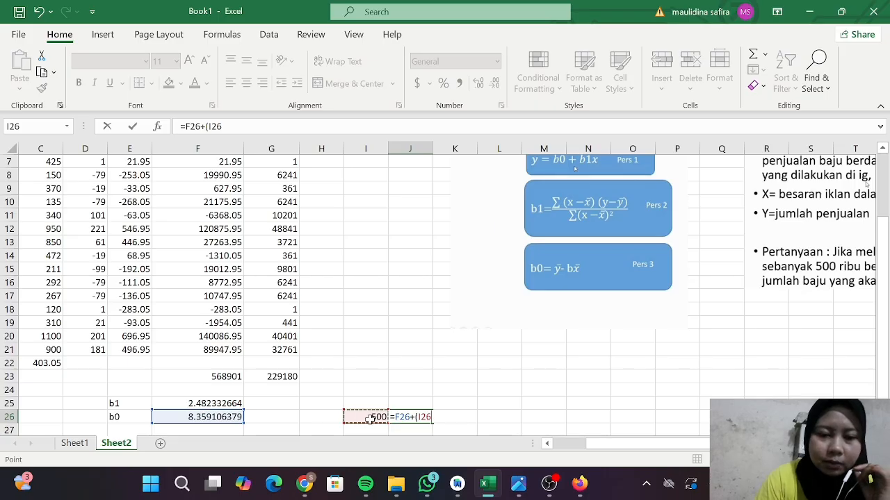
pyautogui.click(225, 402)
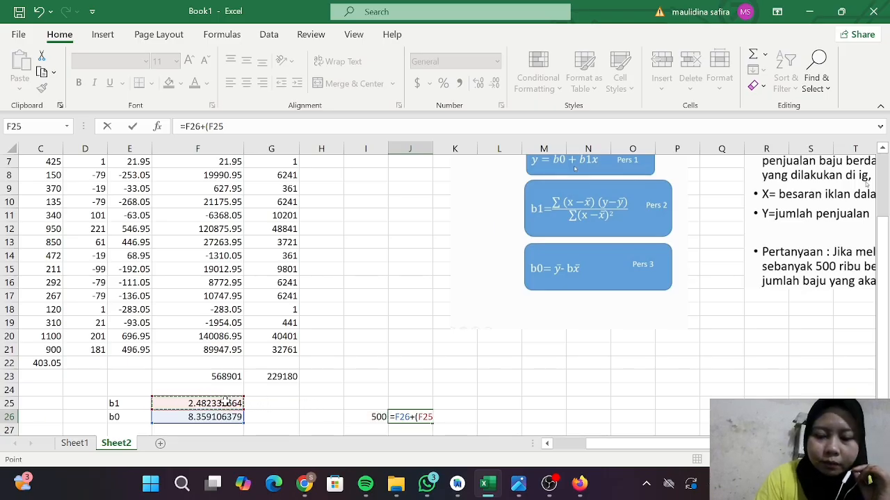
pyautogui.write('*')
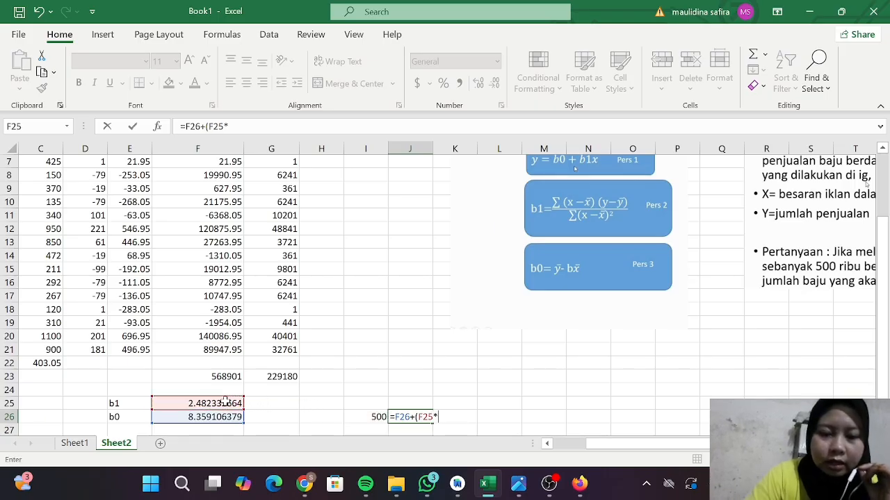
pyautogui.click(367, 417)
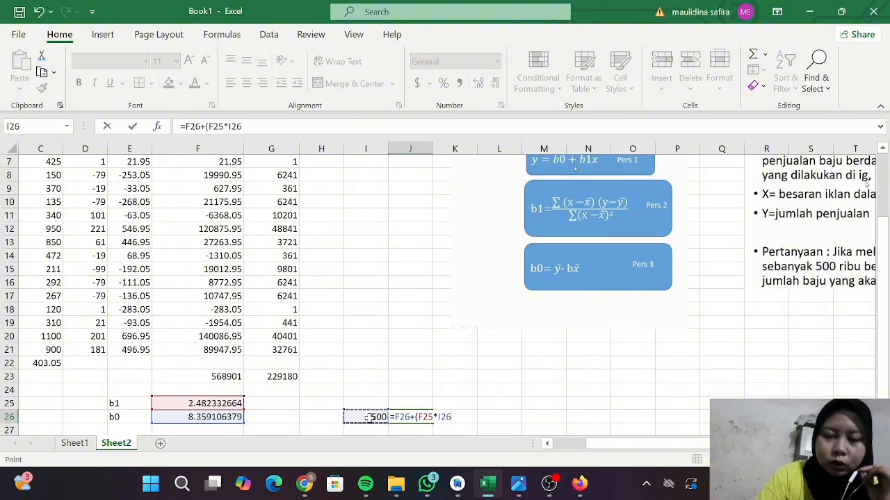
pyautogui.press('Return')
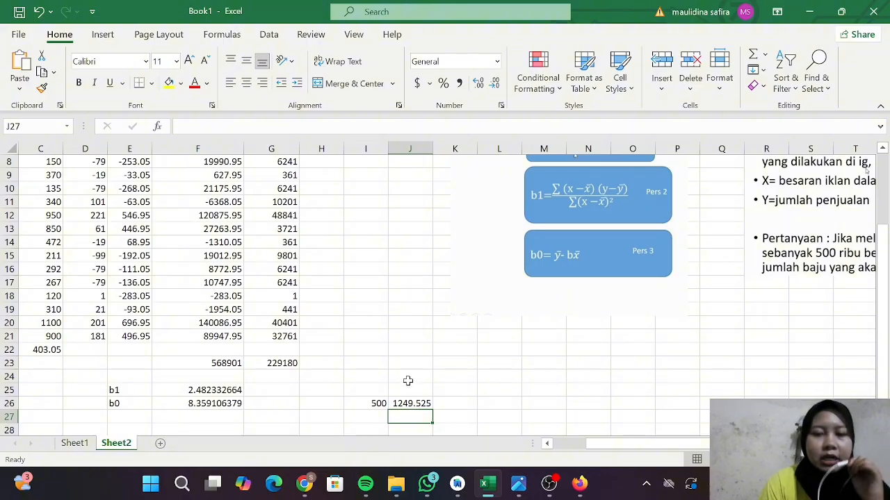
# - Label the prediction columns by entering x in cell I25 and y in cell J25
pyautogui.click(368, 391)
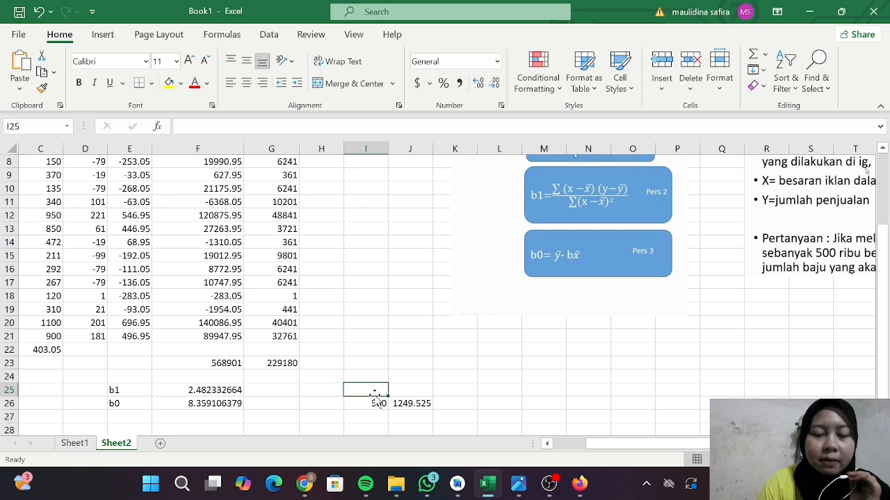
pyautogui.write('x')
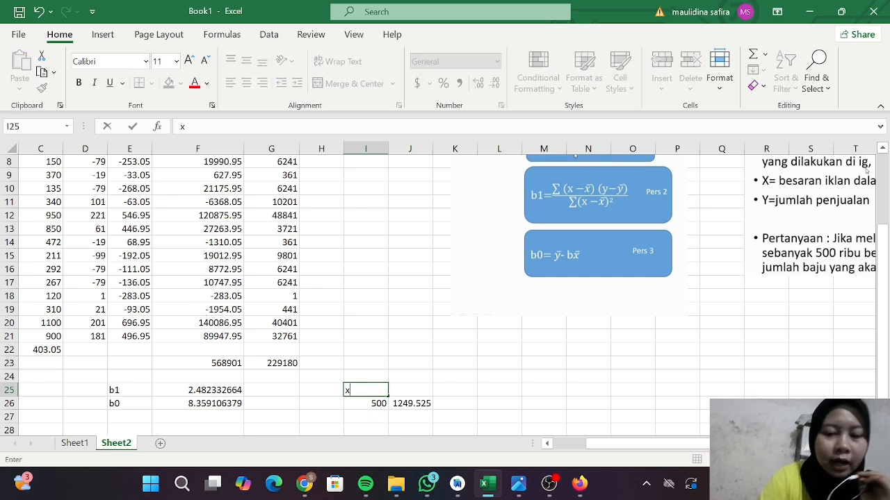
pyautogui.click(408, 400)
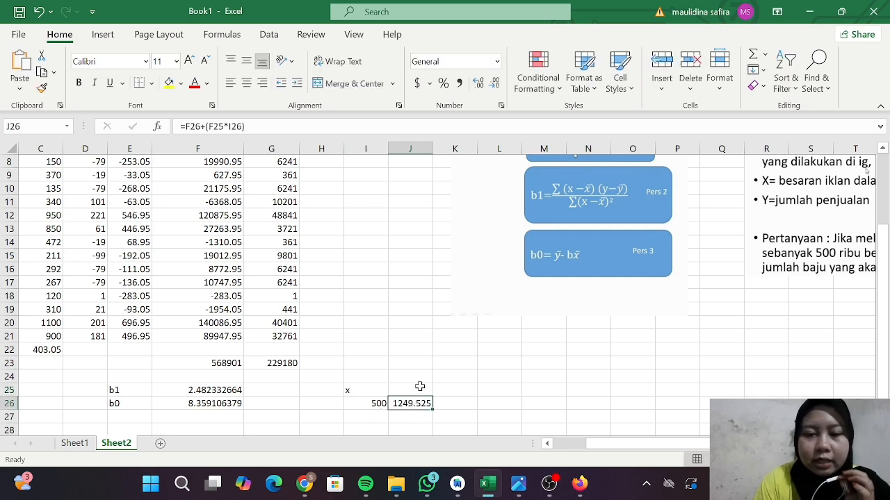
pyautogui.click(420, 388)
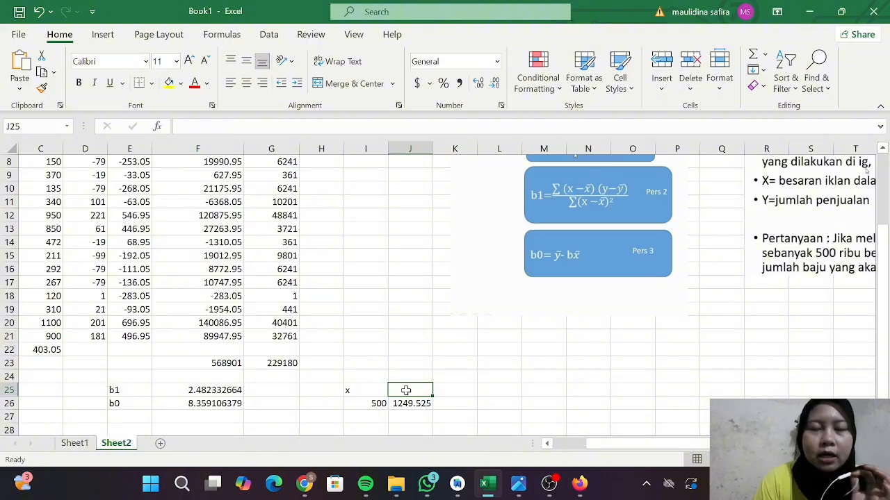
pyautogui.write('y')
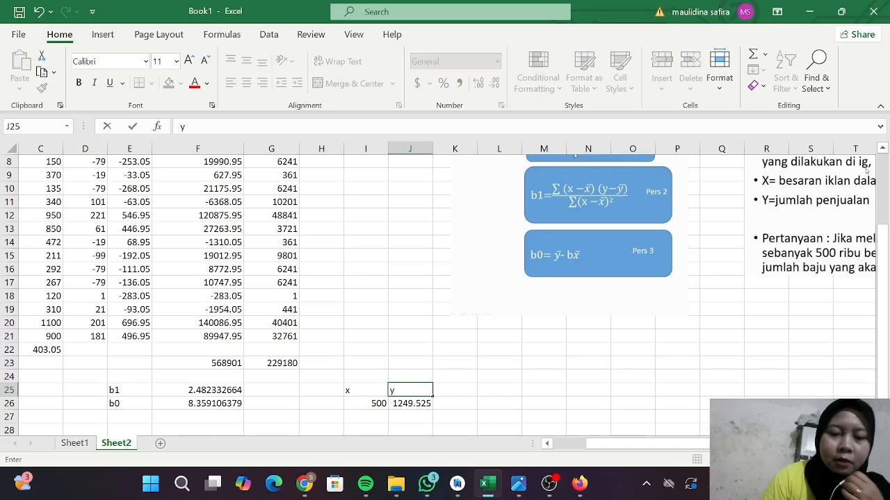
pyautogui.click(455, 391)
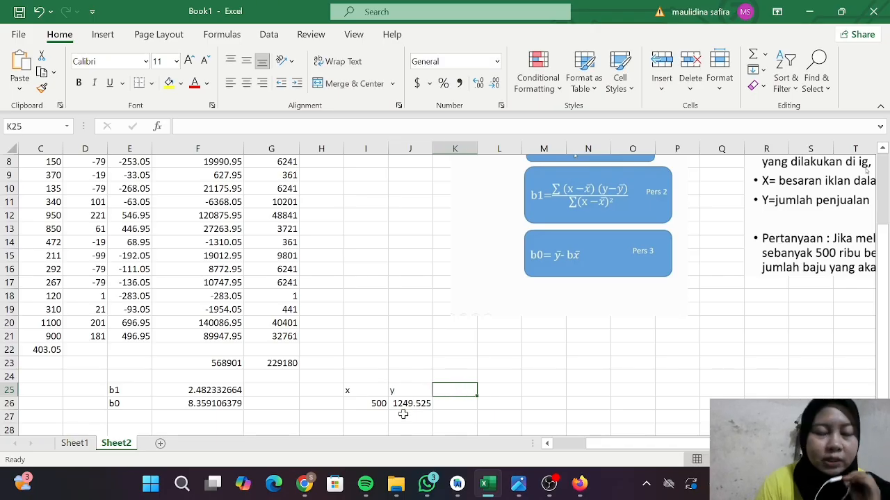
# - Review the data table, the regression equations and the case study question against the computed coefficients and prediction
pyautogui.scroll(3, 299, 268)
pyautogui.hscroll(-2, 299, 267)
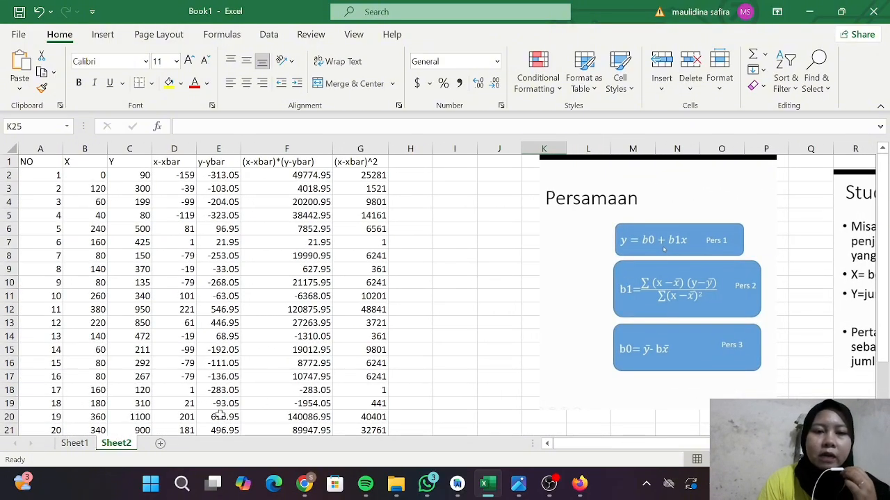
pyautogui.scroll(-4, 206, 314)
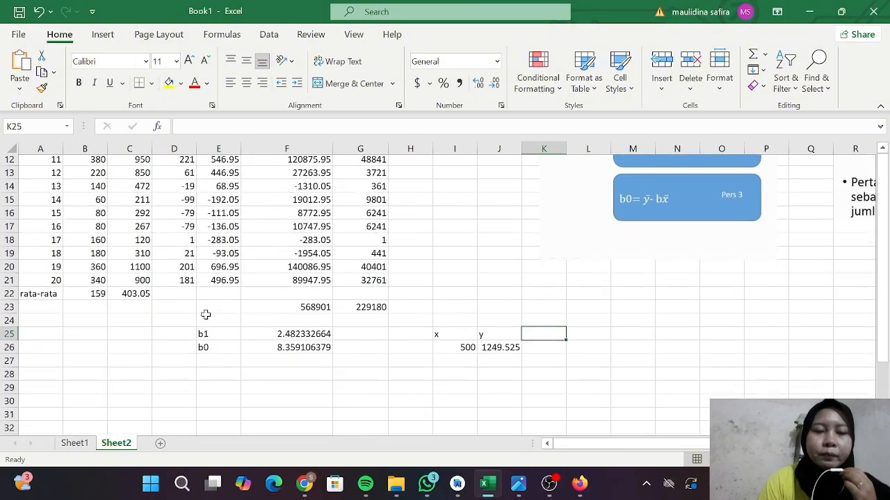
pyautogui.scroll(4, 345, 357)
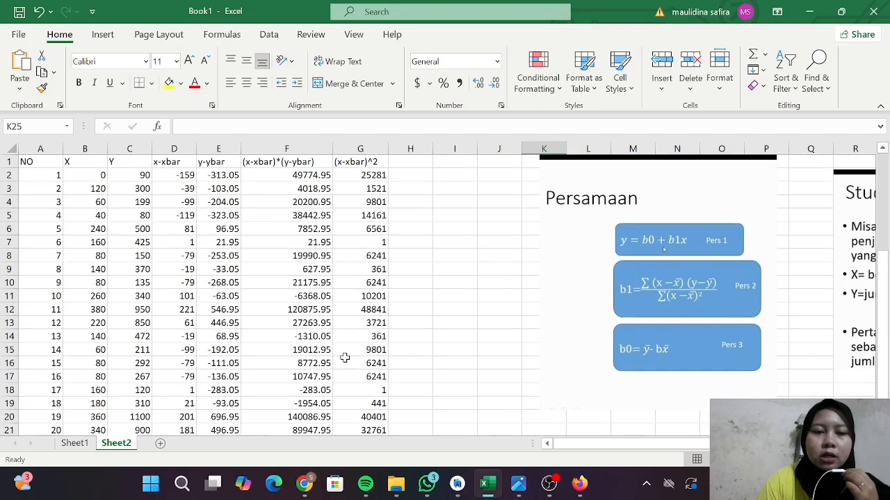
pyautogui.scroll(-4, 426, 305)
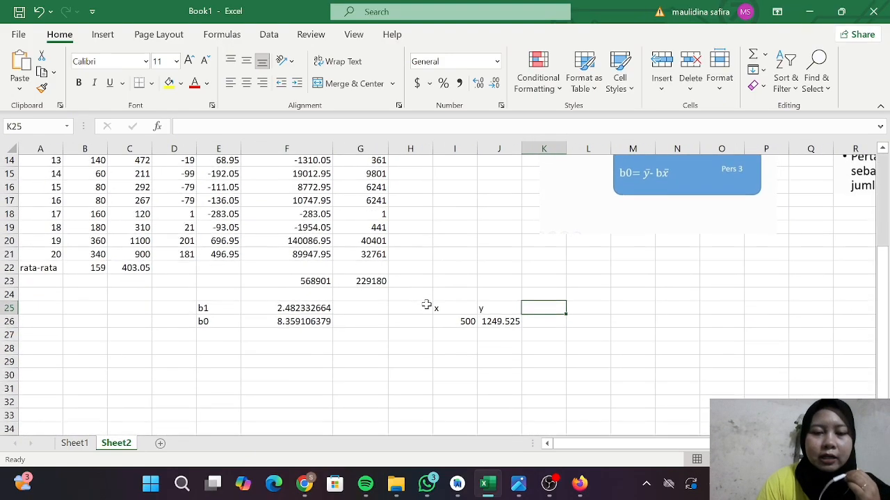
pyautogui.hscroll(2, 426, 305)
pyautogui.scroll(4, 426, 304)
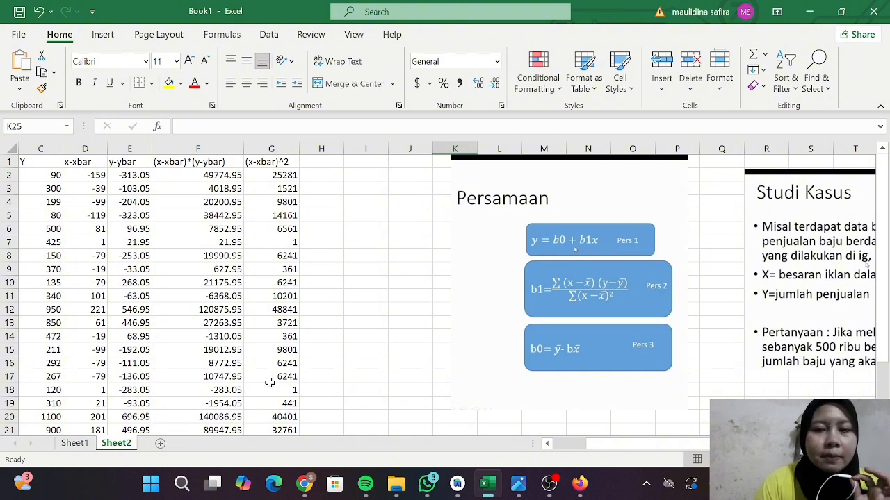
pyautogui.scroll(-3, 269, 383)
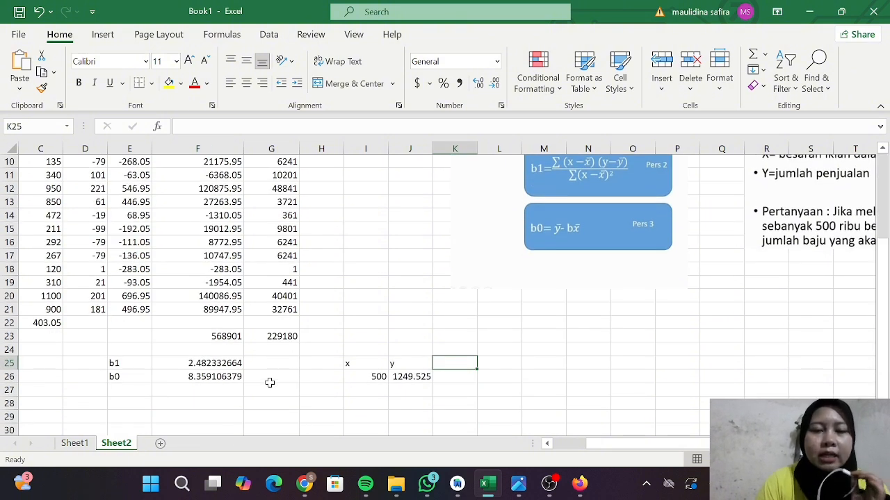
pyautogui.scroll(1, 270, 383)
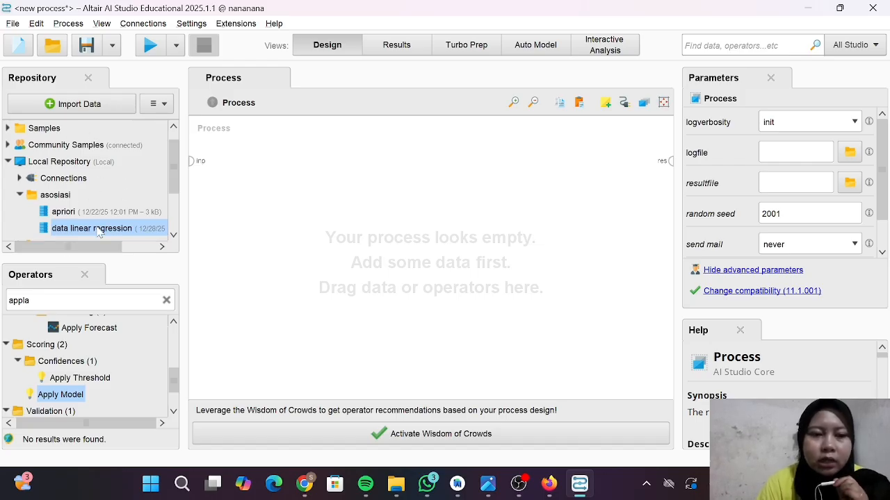
# - Switch to Altair AI Studio and add the data linear regression dataset and a Linear Regression operator to the empty process
pyautogui.moveTo(98, 231); pyautogui.dragTo(297, 200)
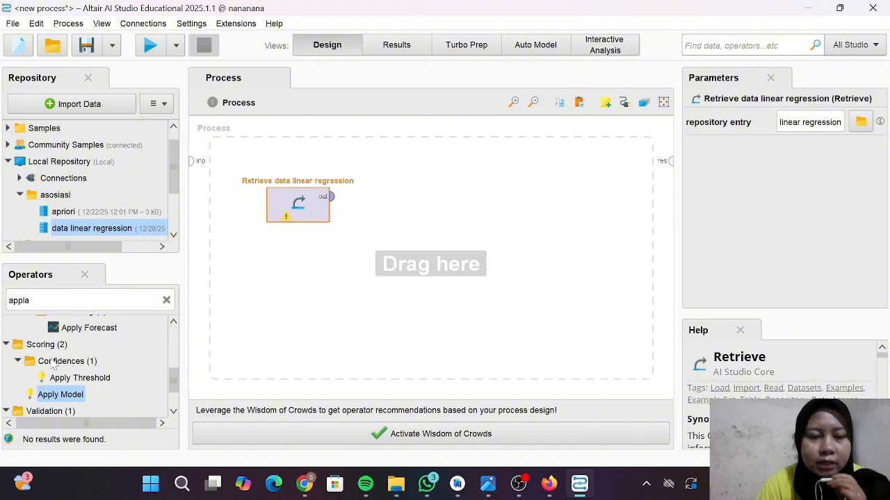
pyautogui.click(167, 301)
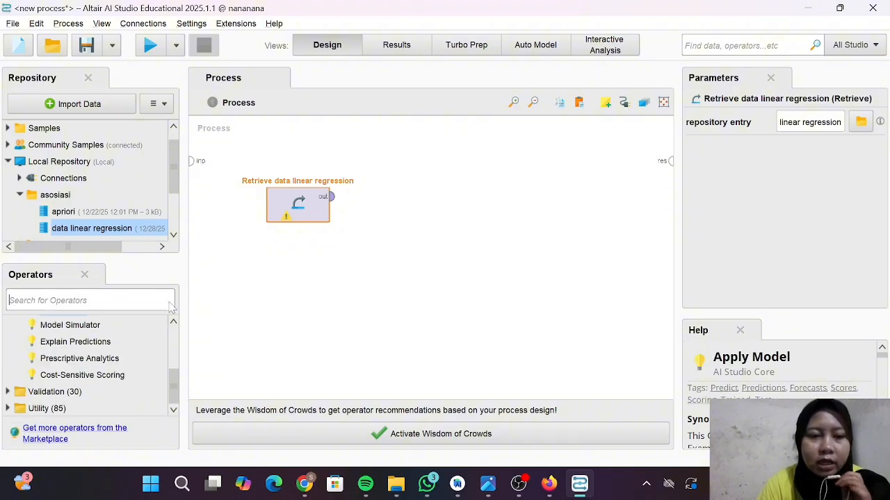
pyautogui.write('lin')
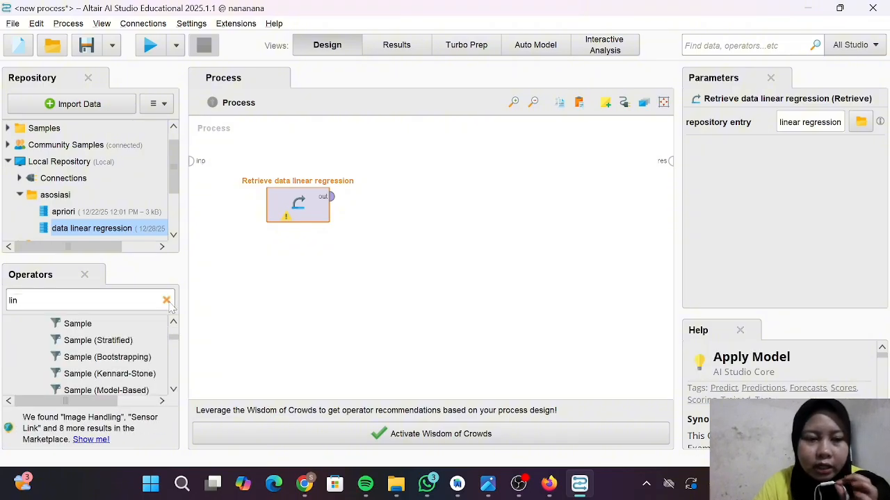
pyautogui.write('ea')
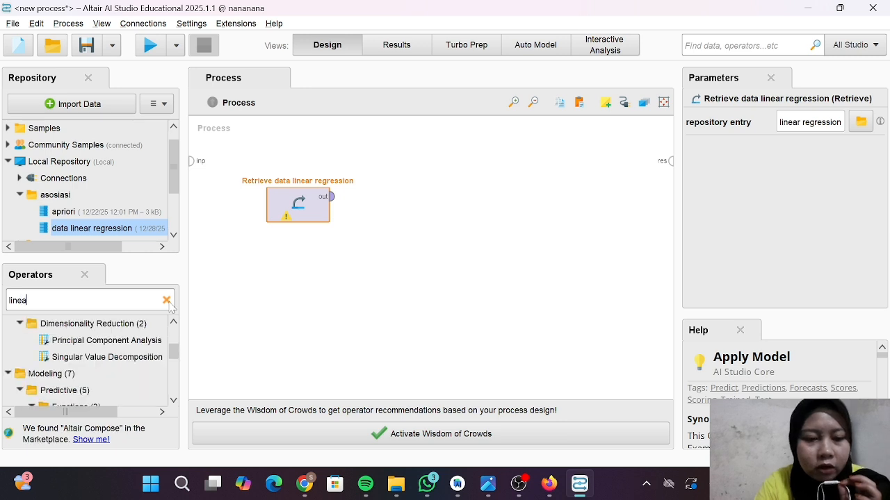
pyautogui.moveTo(130, 358); pyautogui.dragTo(136, 367)
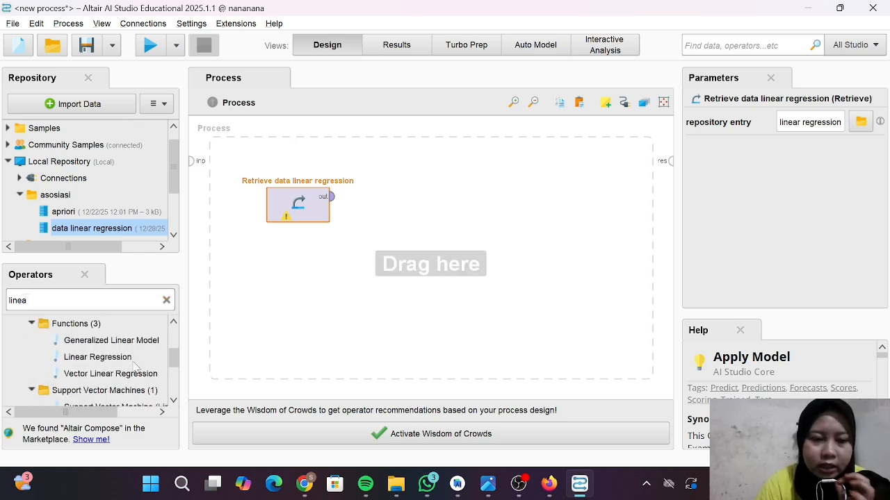
pyautogui.click(104, 357)
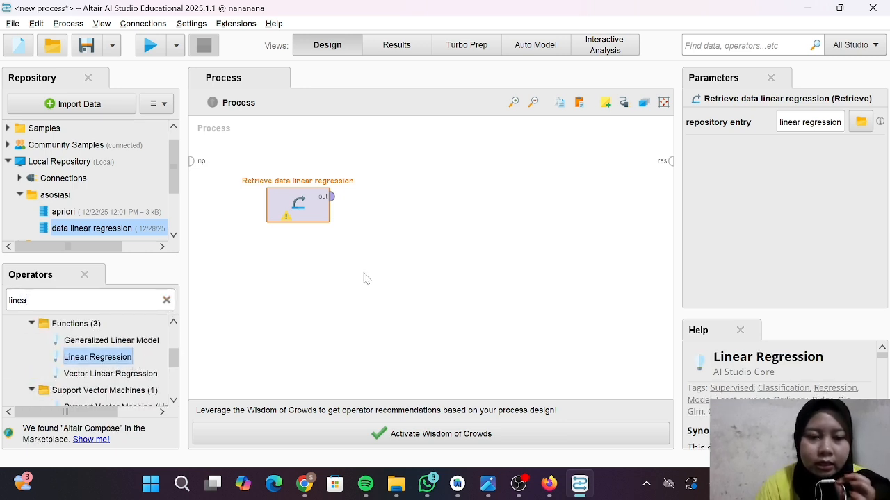
pyautogui.moveTo(103, 355); pyautogui.dragTo(440, 205)
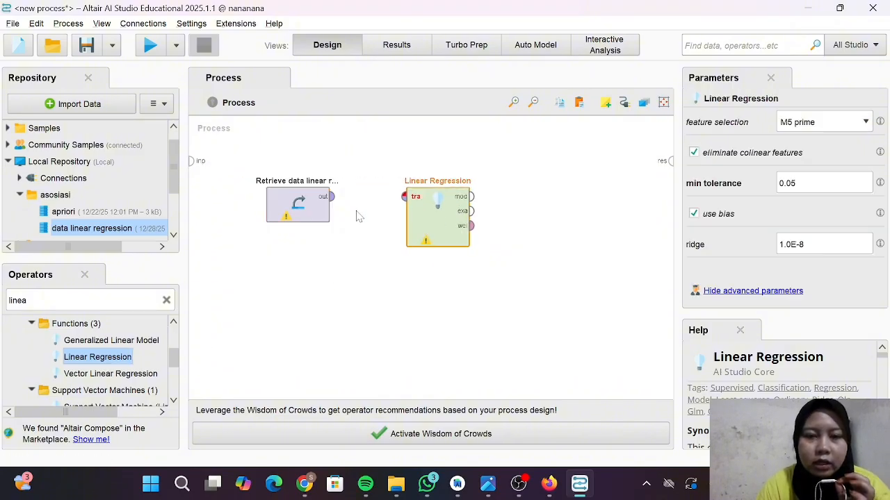
# - Connect the retrieved dataset's output to the Linear Regression operator's training input and clear the operator search
pyautogui.click(335, 198)
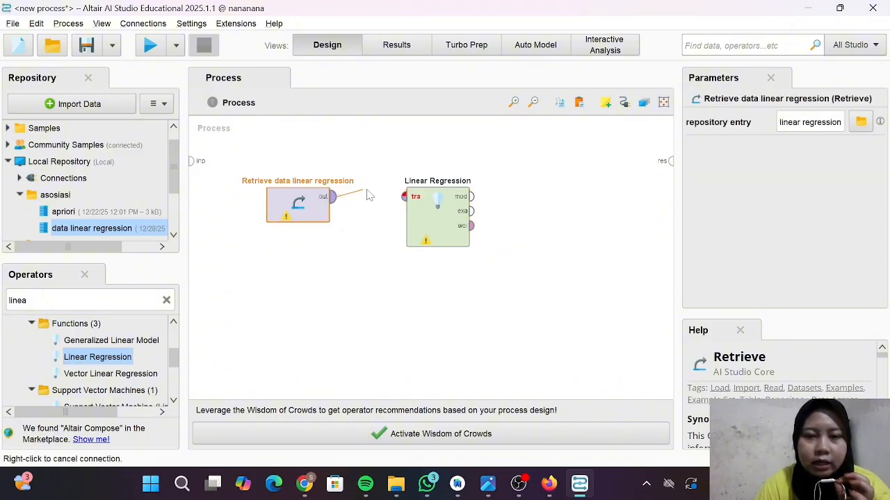
pyautogui.click(403, 198)
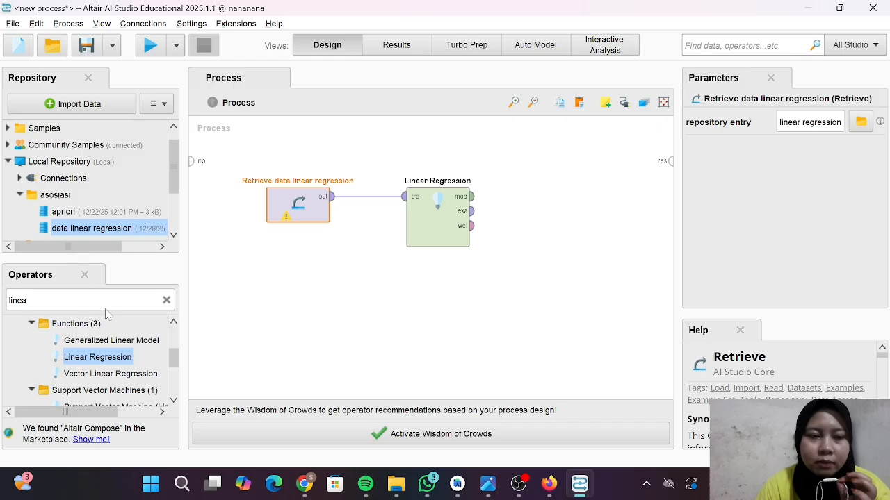
pyautogui.click(167, 301)
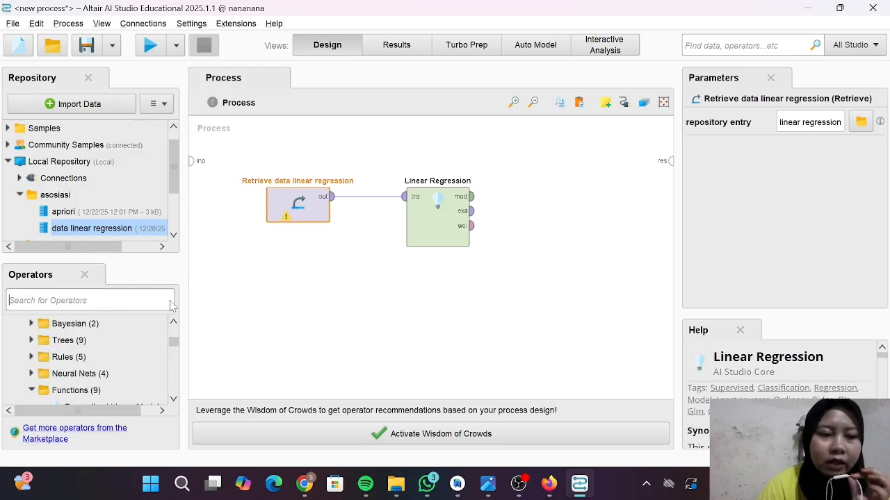
# - Find the Apply Model operator and add it to the process after the Linear Regression operator
pyautogui.write('appl')
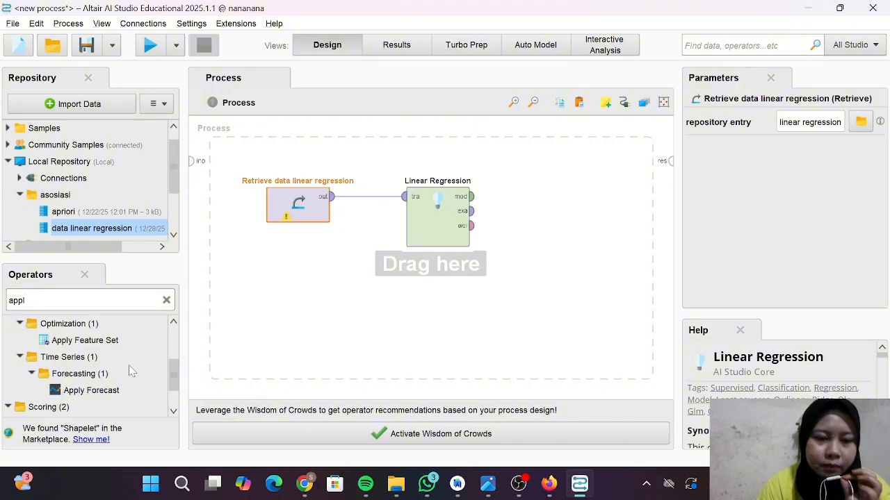
pyautogui.scroll(-3, 132, 372)
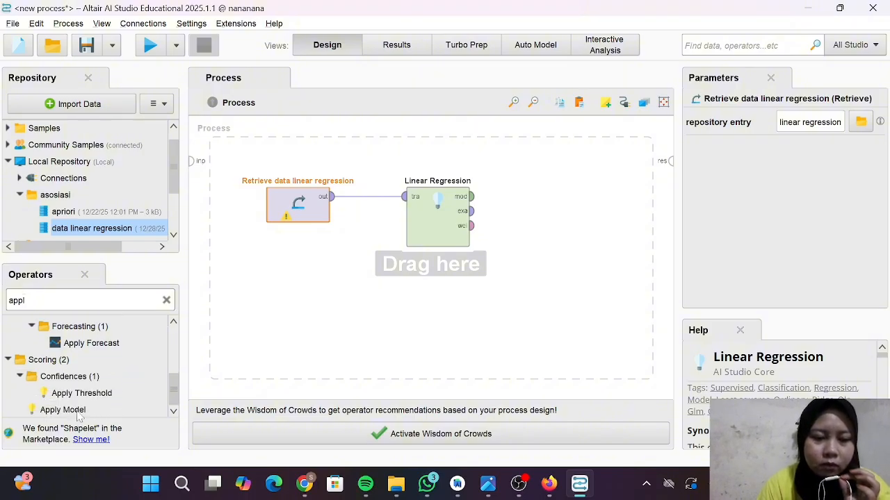
pyautogui.click(78, 413)
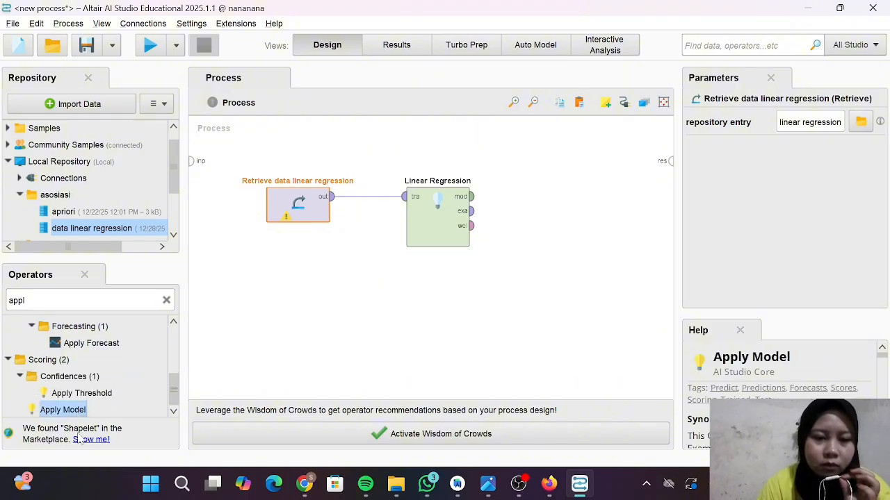
pyautogui.moveTo(64, 413); pyautogui.dragTo(577, 216)
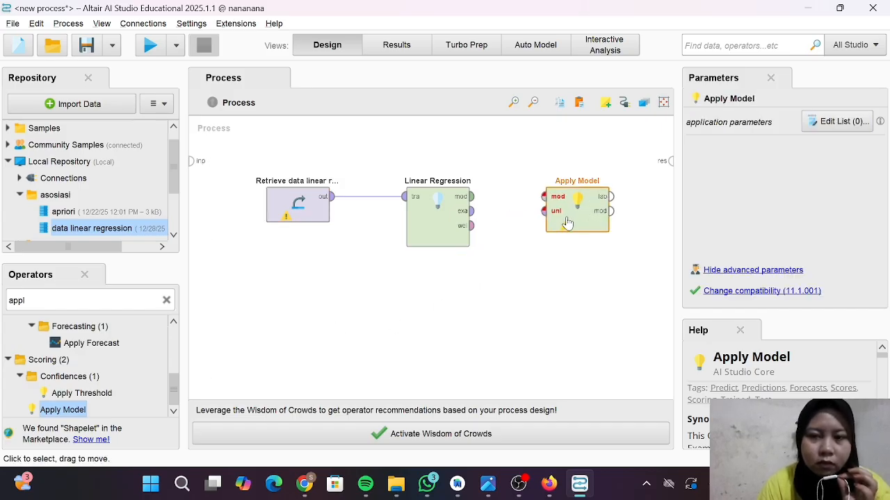
# - Connect Linear Regression's model output to Apply Model's model input and its example set output to the unlabelled data input
pyautogui.click(472, 198)
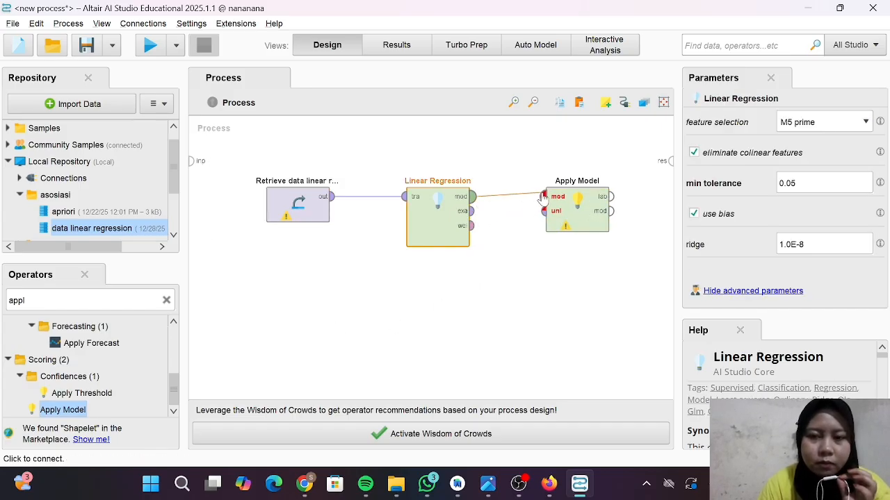
pyautogui.click(544, 197)
pyautogui.click(471, 211)
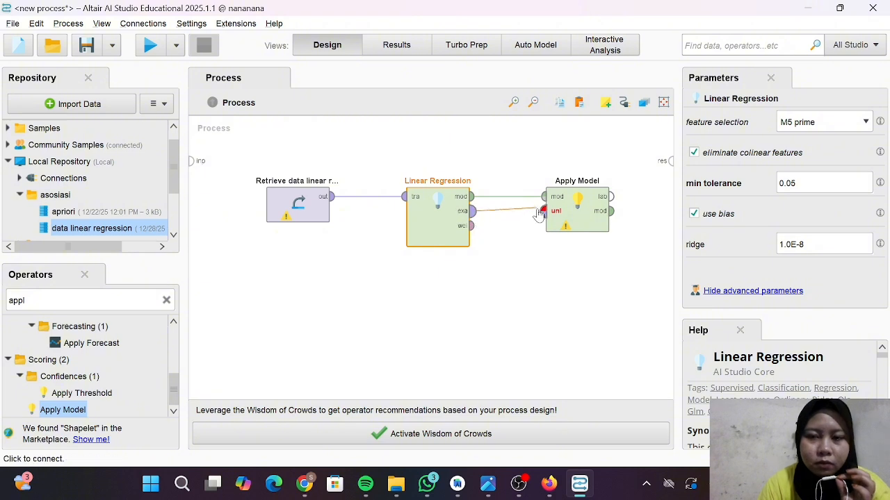
pyautogui.click(545, 210)
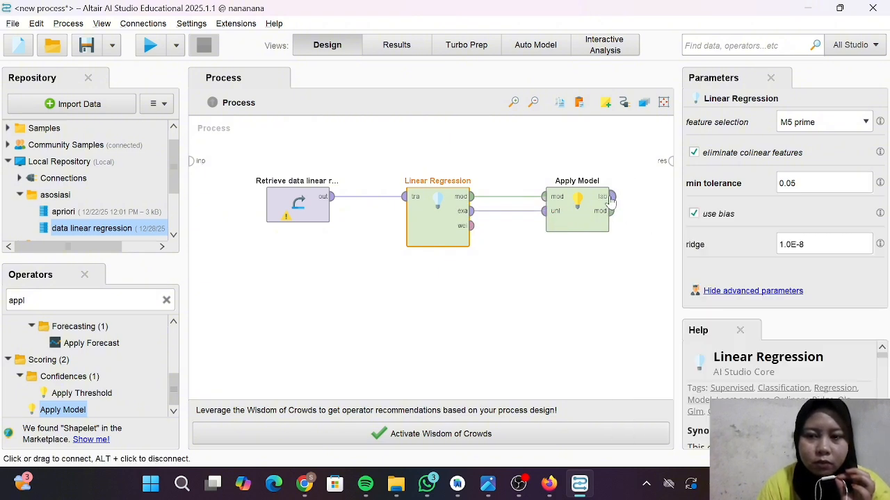
# - Connect Apply Model's labelled data and model outputs to the first two process result ports
pyautogui.click(610, 198)
pyautogui.click(670, 162)
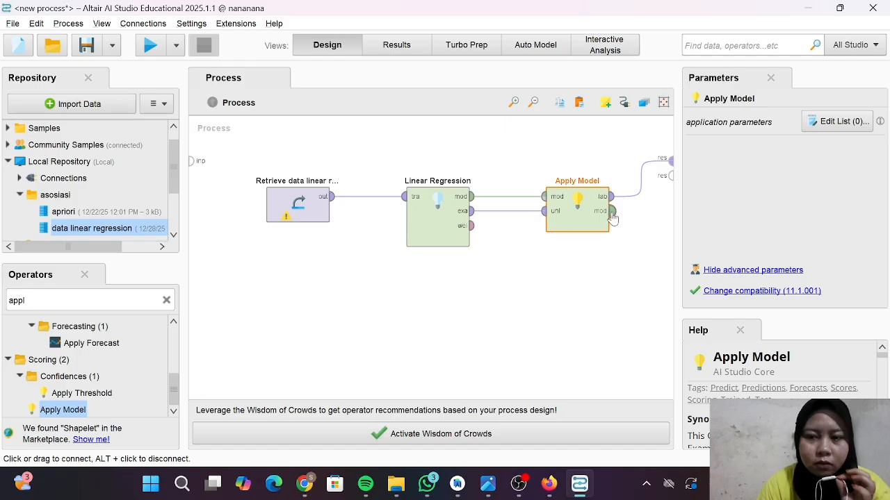
pyautogui.click(611, 212)
pyautogui.click(670, 176)
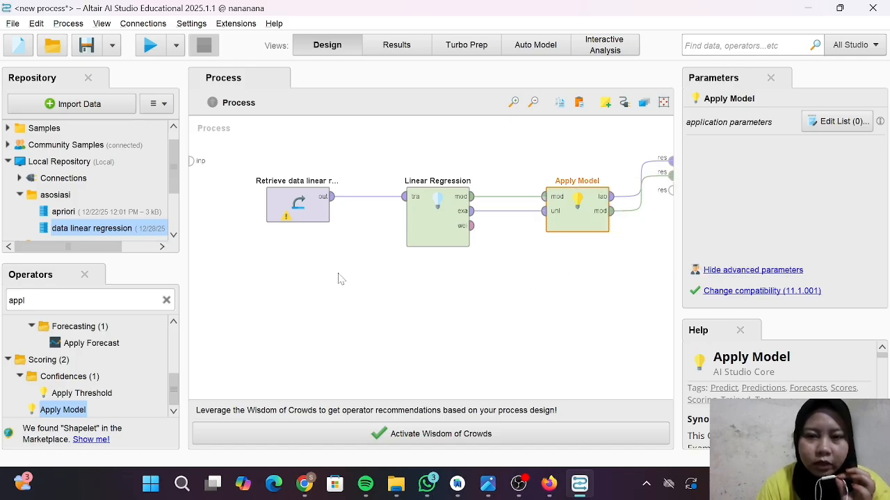
# - Run the process and examine the predicted Y values against the actual ones in the Apply Model example set
pyautogui.click(150, 46)
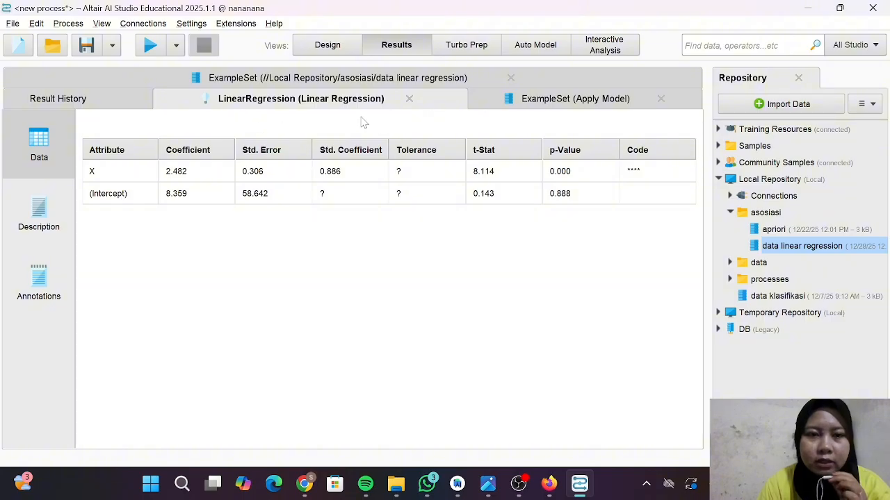
pyautogui.click(633, 99)
pyautogui.scroll(-5, 114, 337)
pyautogui.scroll(1, 112, 338)
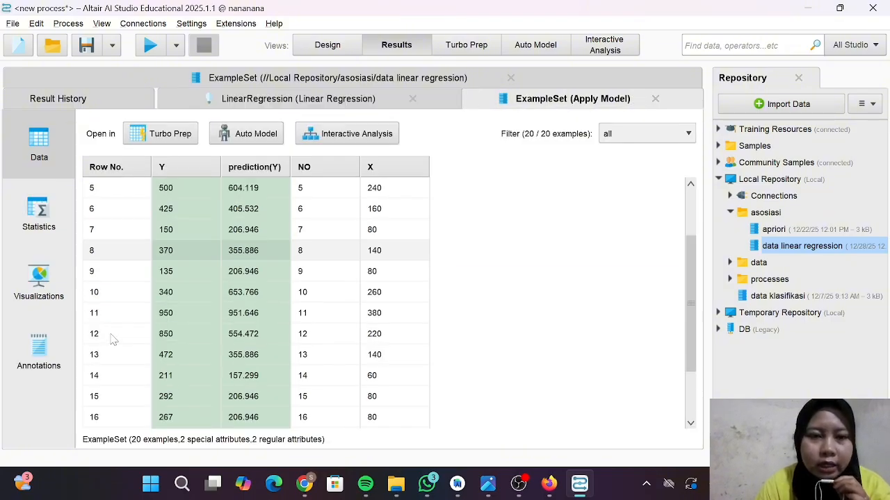
pyautogui.scroll(4, 113, 340)
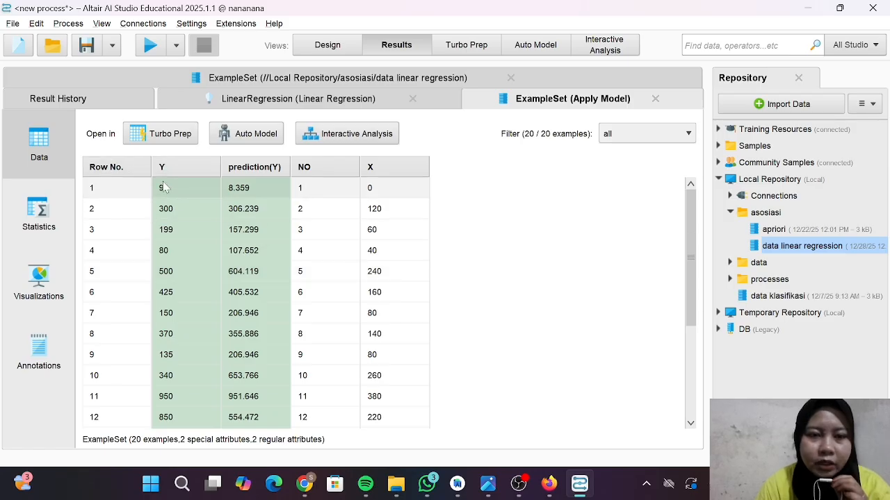